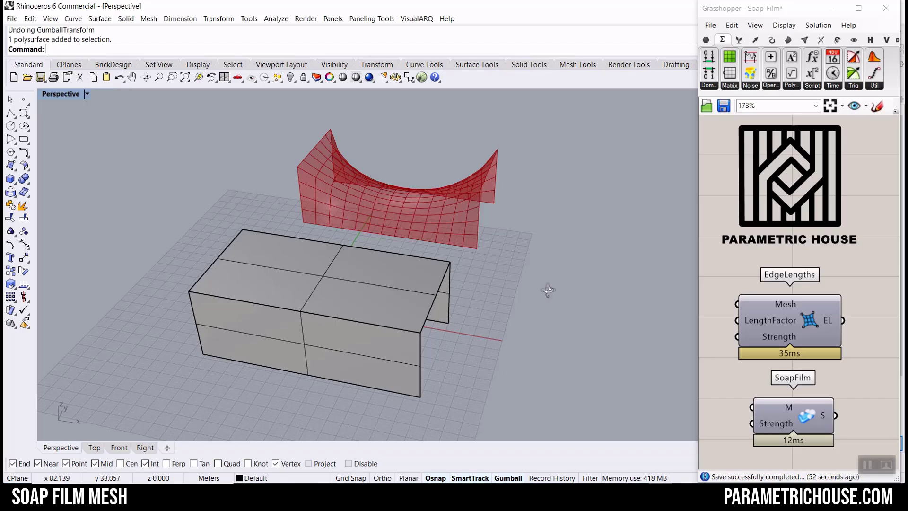
Step: Scale the open-ended box polysurface slightly longer along the X axis about its centre
right_click_drag(550, 300, 547, 267)
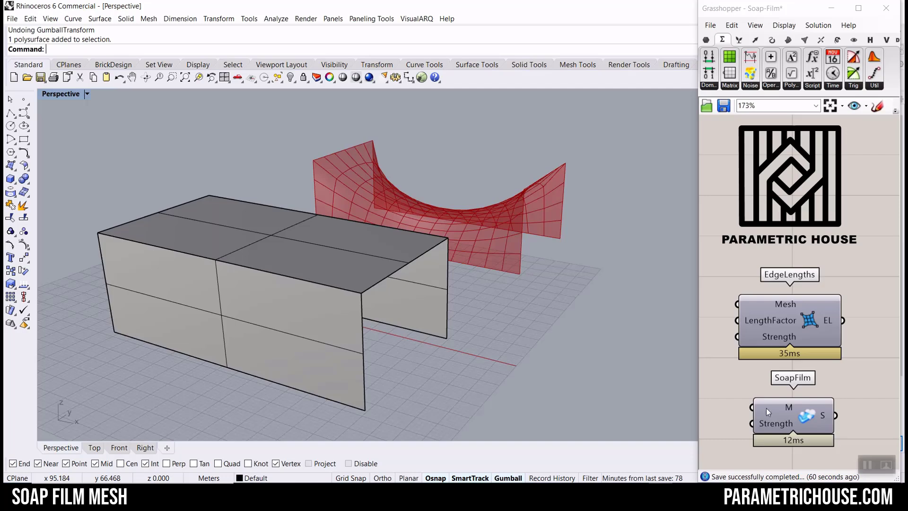
right_click_drag(303, 241, 381, 330)
scroll(373, 275, "down", 4)
scroll(381, 330, "up", 2)
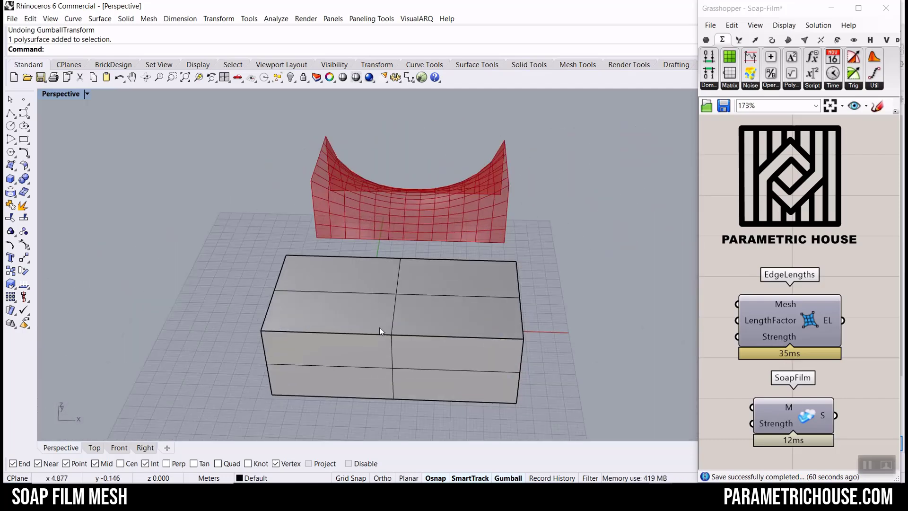
left_click(298, 313)
mouse_move(279, 323)
left_mouse_down()
mouse_move(251, 321)
mouse_move(270, 325)
left_mouse_up()
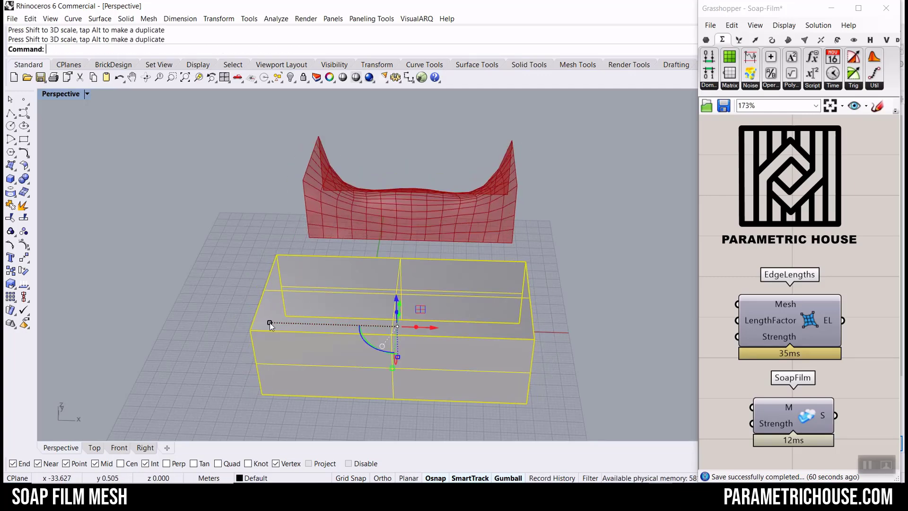
left_click(566, 246)
Step: Rotate the bottom edge of the near long wall by 10 degrees about the vertical axis
right_click_drag(563, 247, 285, 303)
scroll(348, 308, "up", 3)
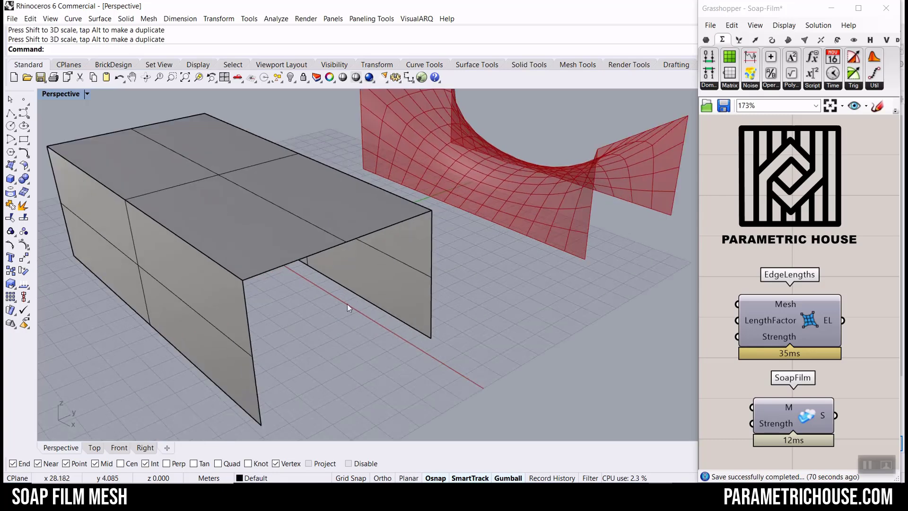
scroll(526, 242, "down", 4)
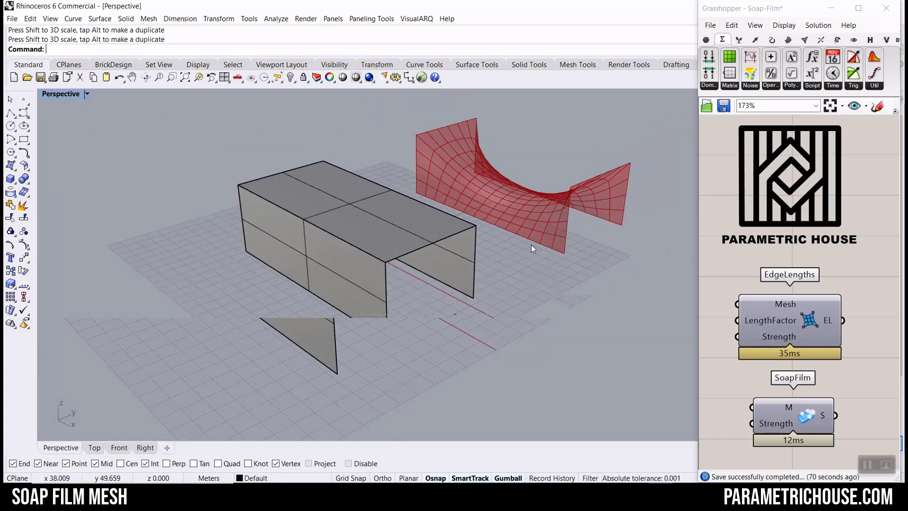
right_click_drag(532, 245, 480, 276)
scroll(477, 278, "up", 2)
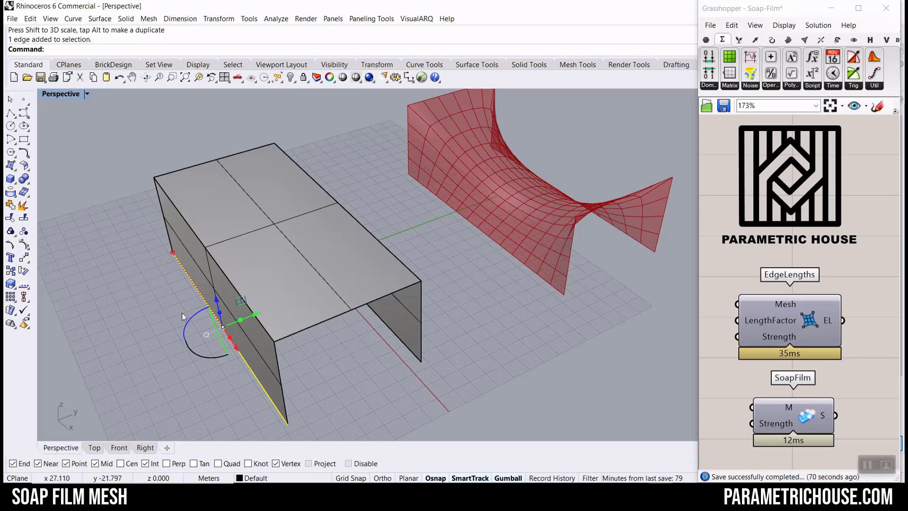
left_click(191, 325)
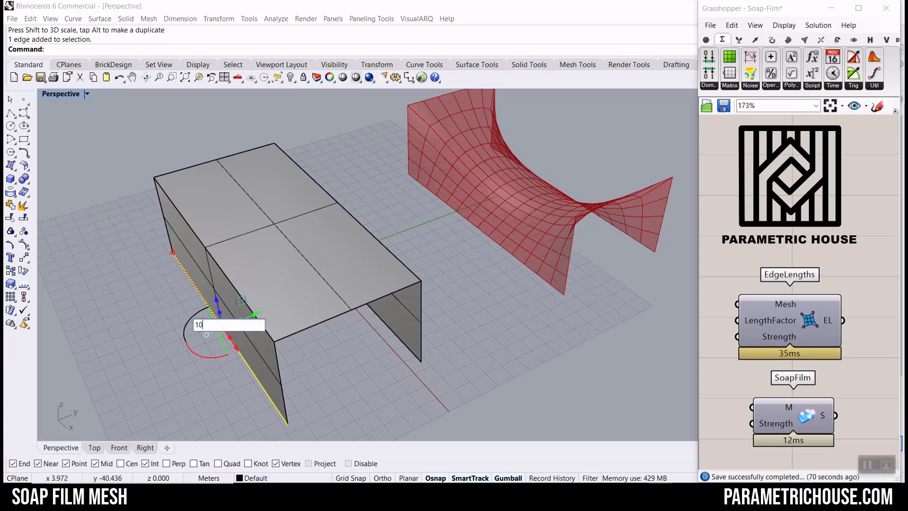
type("10")
key("Return")
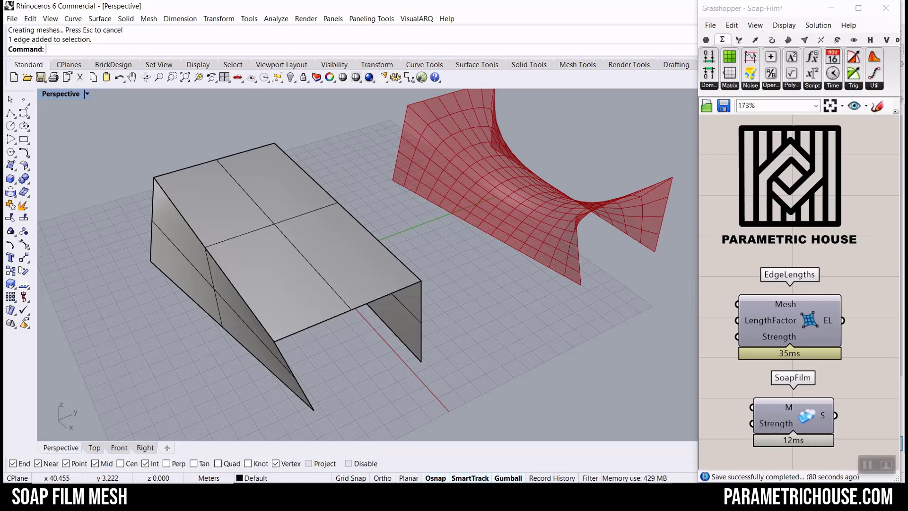
Step: Rotate the bottom edge of the opposite long wall by -10 degrees about the vertical axis
left_click(311, 275)
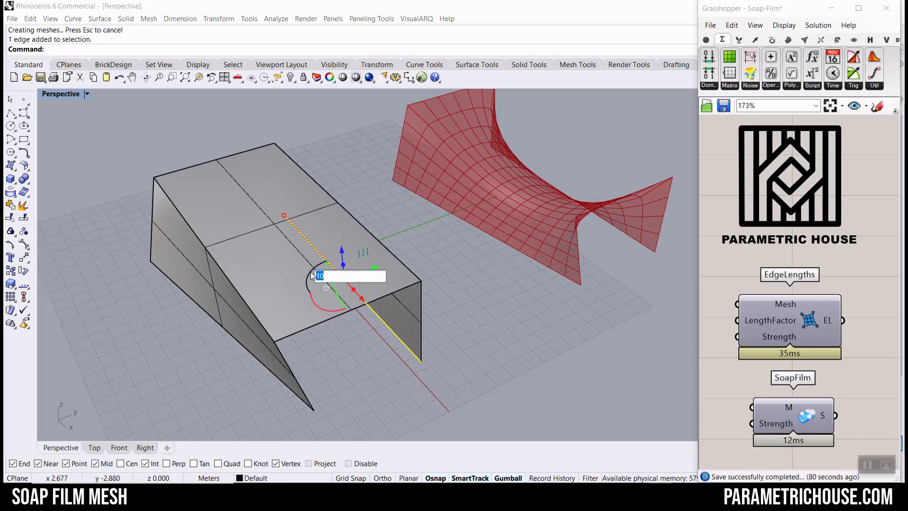
type("-10")
key("Return")
left_click(532, 314)
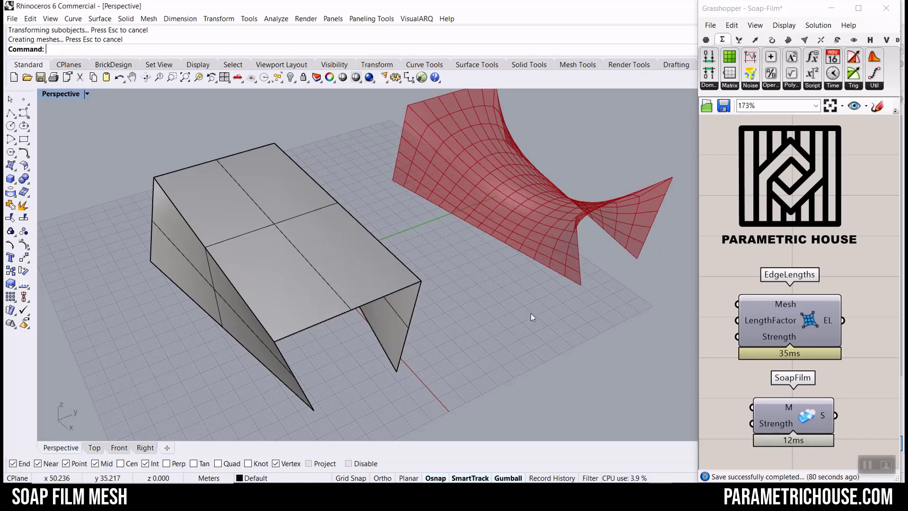
Step: Raise the roof's short end edge at the positive X end straight up
right_click_drag(681, 302, 485, 279)
left_click(200, 173, "ctrl+shift")
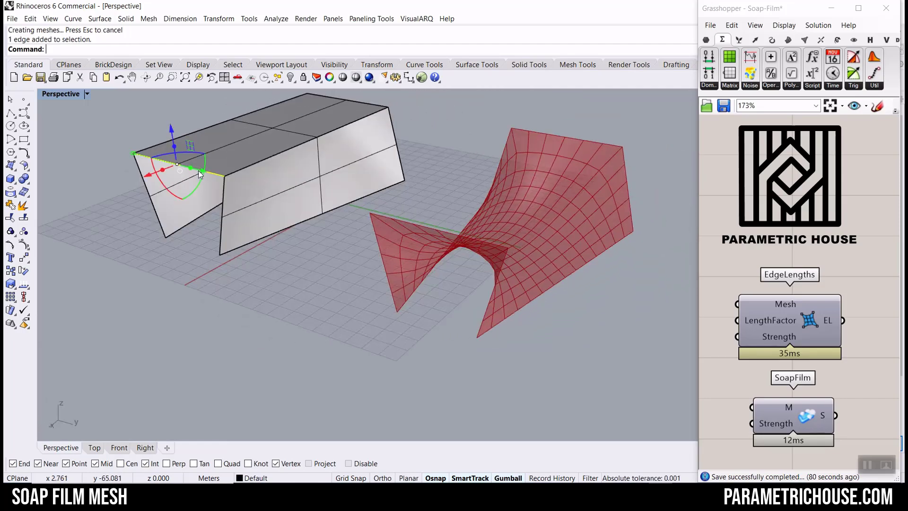
left_click_drag(174, 138, 168, 100)
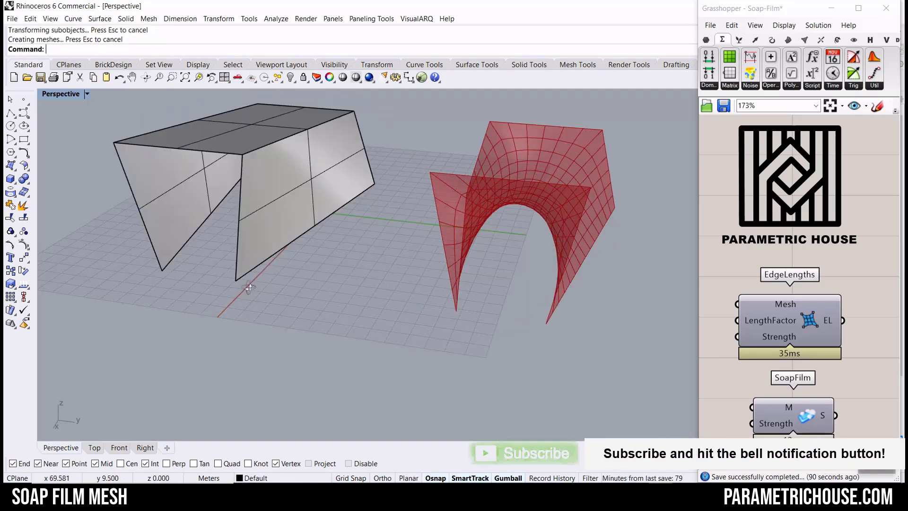
Step: Lower the roof's short edge at the negative X end so the roof slopes down towards it
right_click_drag(426, 284, 262, 234)
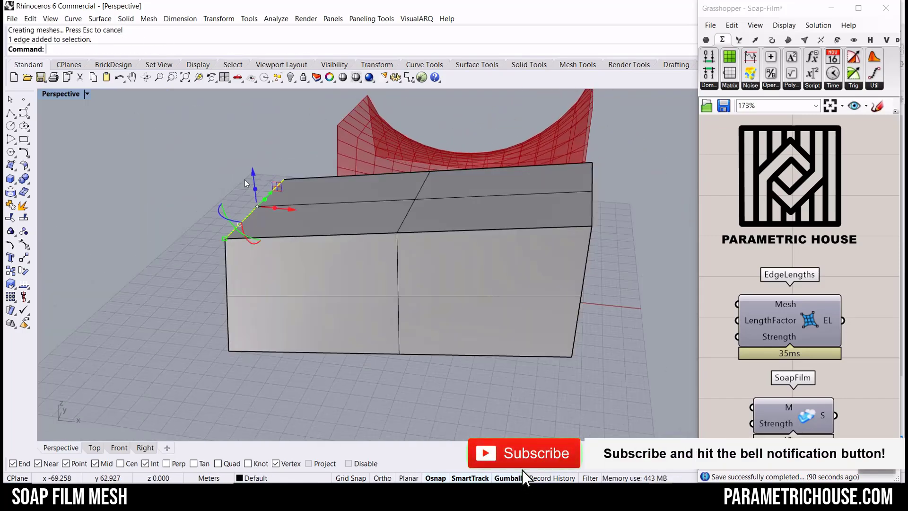
left_click_drag(253, 173, 258, 223)
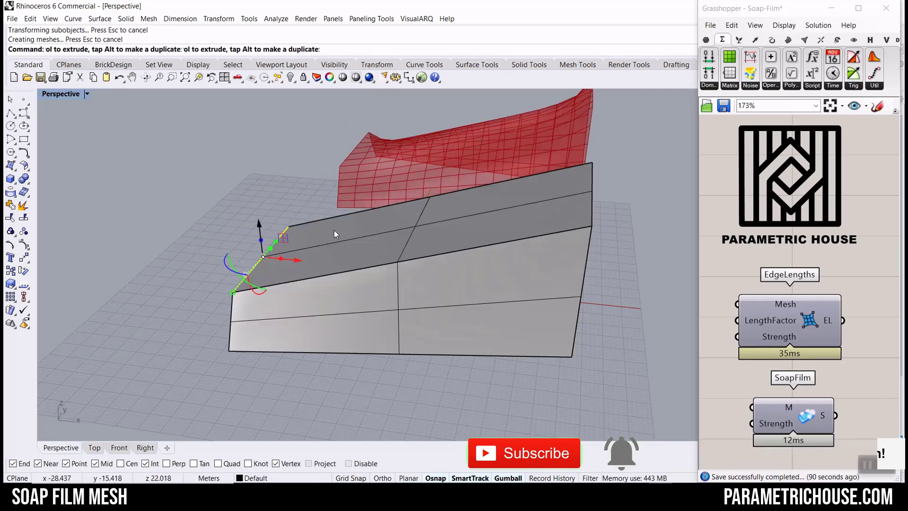
right_click_drag(559, 213, 414, 225)
scroll(432, 299, "down", 4)
right_click_drag(432, 300, 291, 328)
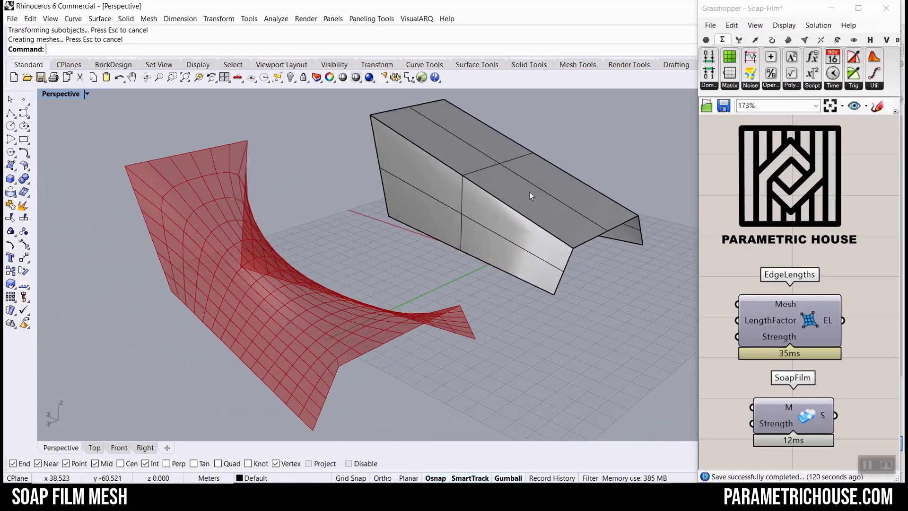
right_click_drag(390, 314, 632, 217)
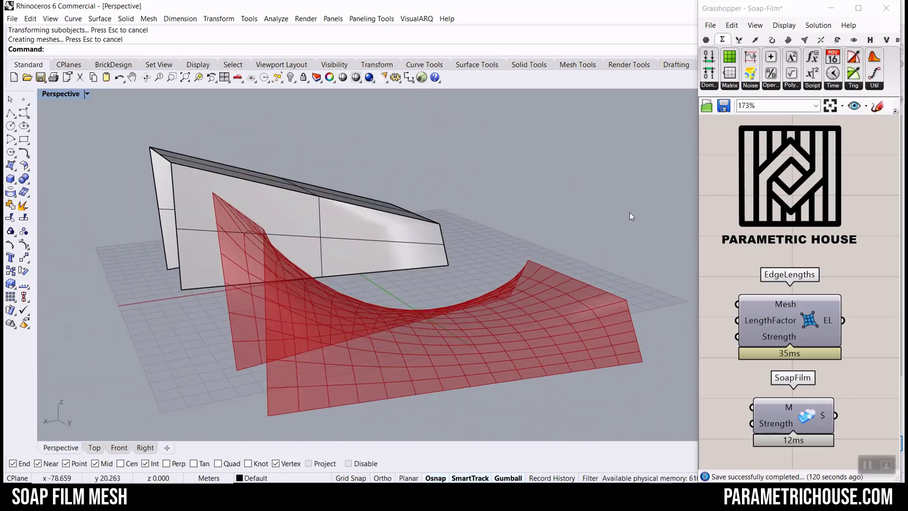
Step: Switch to an empty Grasshopper definition and delete the polysurface from the Rhino model
left_click(709, 25)
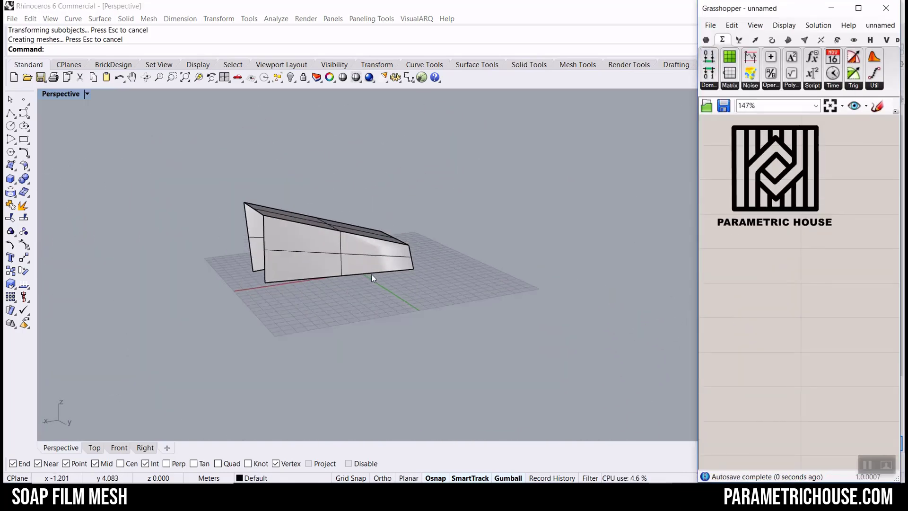
right_click_drag(372, 274, 474, 302)
left_click_drag(460, 264, 300, 358)
key("Delete")
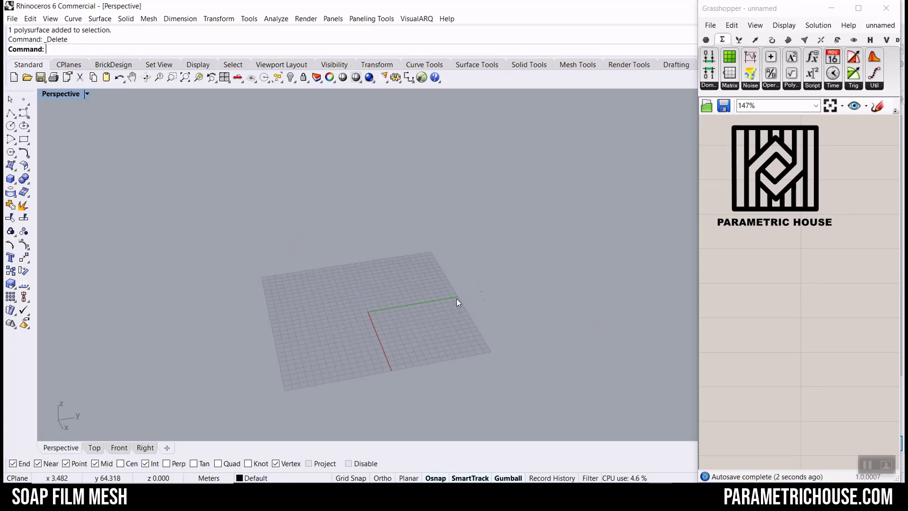
Step: Create a new Grasshopper document and widen the Grasshopper window
left_click(707, 25)
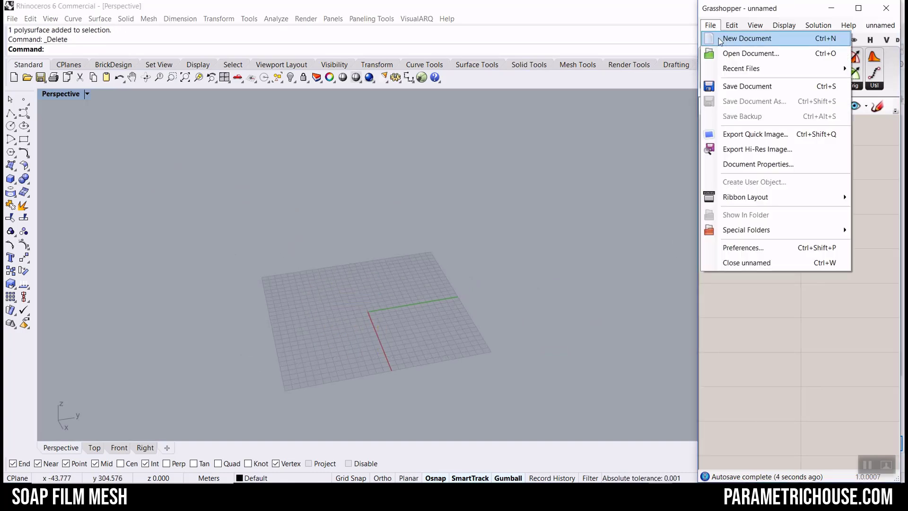
left_click(727, 38)
left_click_drag(702, 228, 533, 233)
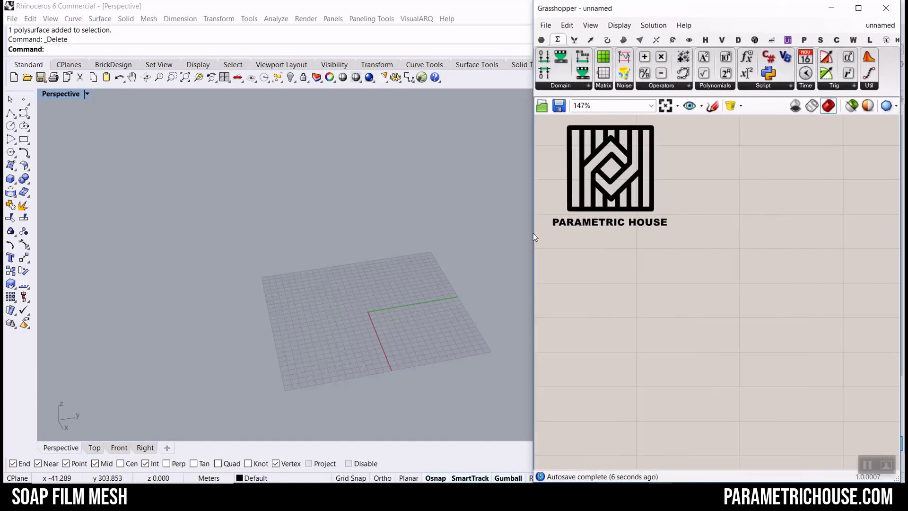
Step: Draw a low rectangular box on the construction plane around the origin, longer along X than along Y
scroll(664, 264, "down", 5)
right_click_drag(450, 285, 327, 300)
scroll(331, 303, "up", 3)
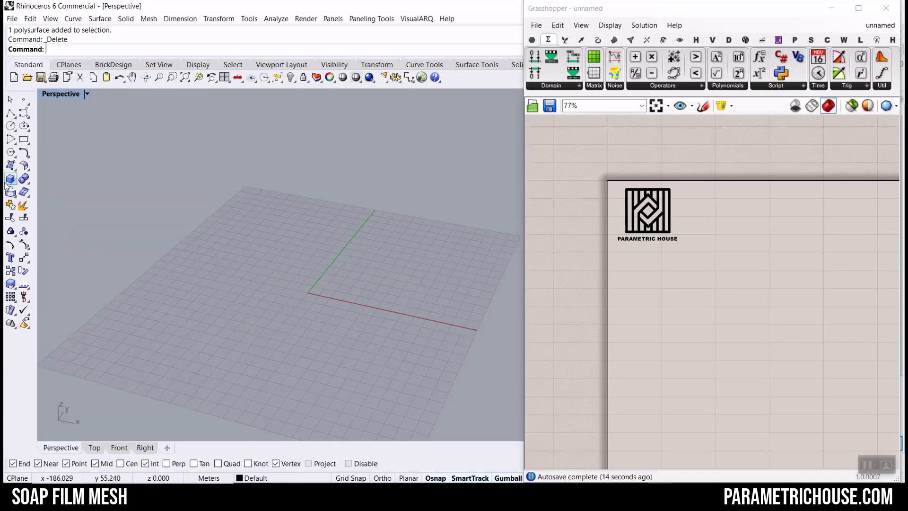
left_click(17, 179)
left_click(265, 236)
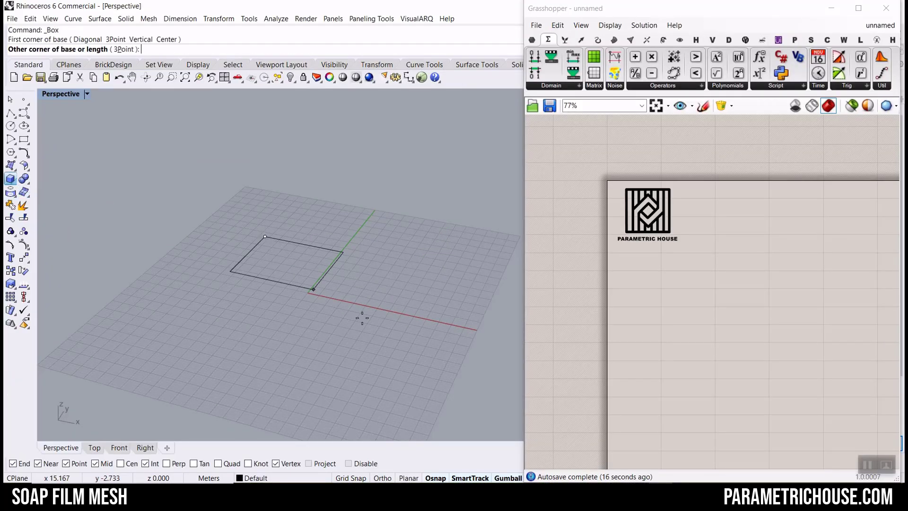
left_click(400, 357)
left_click(394, 298)
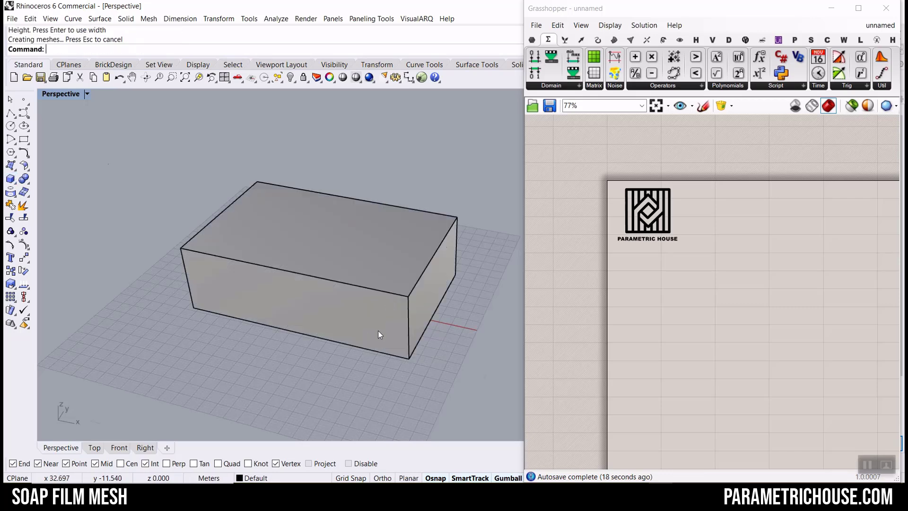
Step: Delete the box's bottom face and short end faces, keeping the roof and the two long walls
right_click_drag(379, 330, 422, 181)
right_click_drag(232, 247, 346, 268)
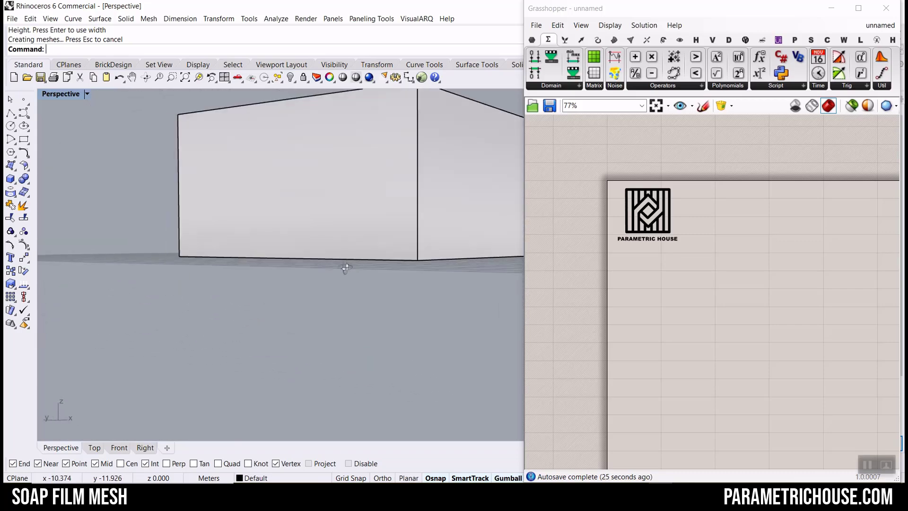
right_click_drag(291, 213, 222, 258)
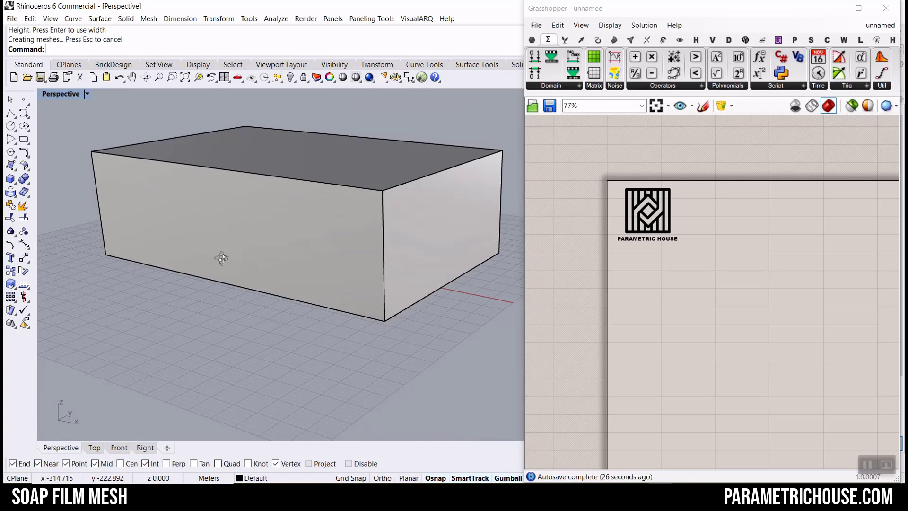
left_click(441, 228, "ctrl+shift")
right_click_drag(384, 335, 397, 277)
left_click(353, 221, "ctrl+shift")
right_click_drag(241, 280, 306, 209)
key("Delete")
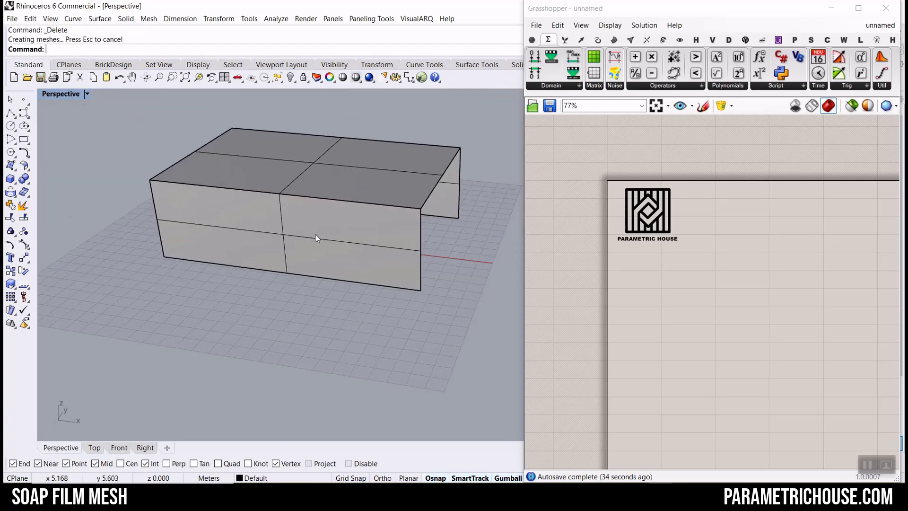
left_click(315, 237)
key("Escape")
scroll(389, 215, "up", 3)
scroll(389, 216, "down", 3)
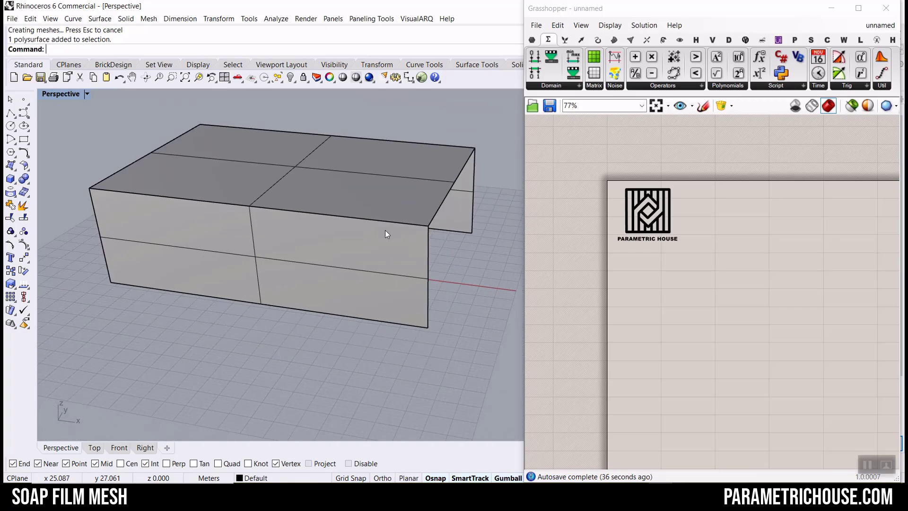
right_click_drag(397, 267, 426, 229)
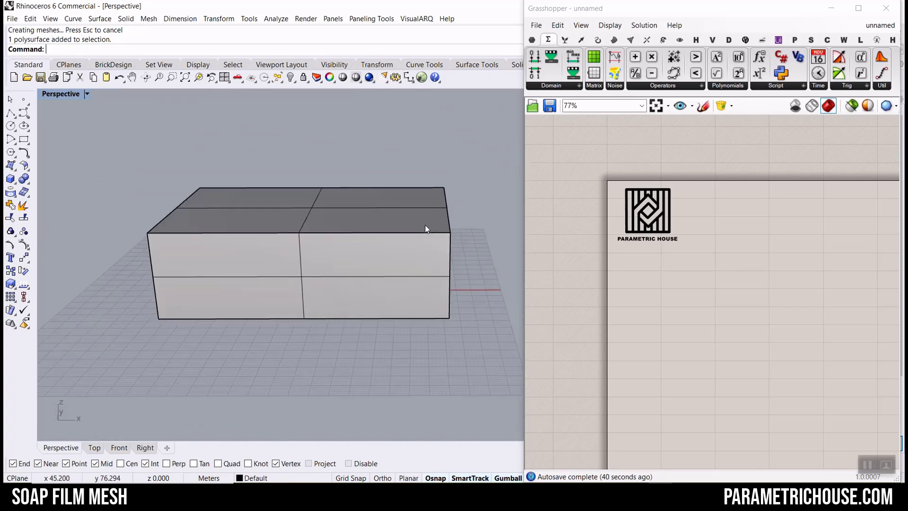
Step: Place a Brep parameter on the Grasshopper canvas below the logo
scroll(688, 222, "up", 4)
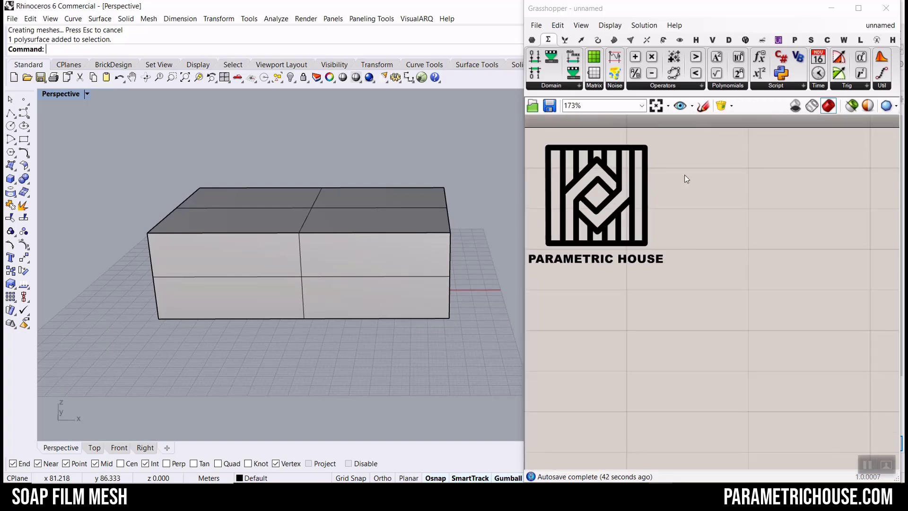
left_click(532, 40)
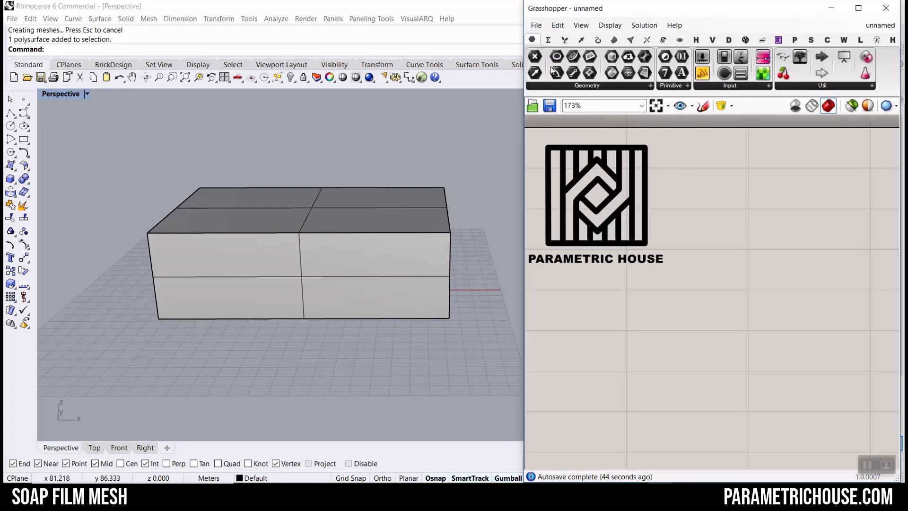
key("ctrl+1")
left_click(610, 76)
key("Escape")
left_click(610, 74)
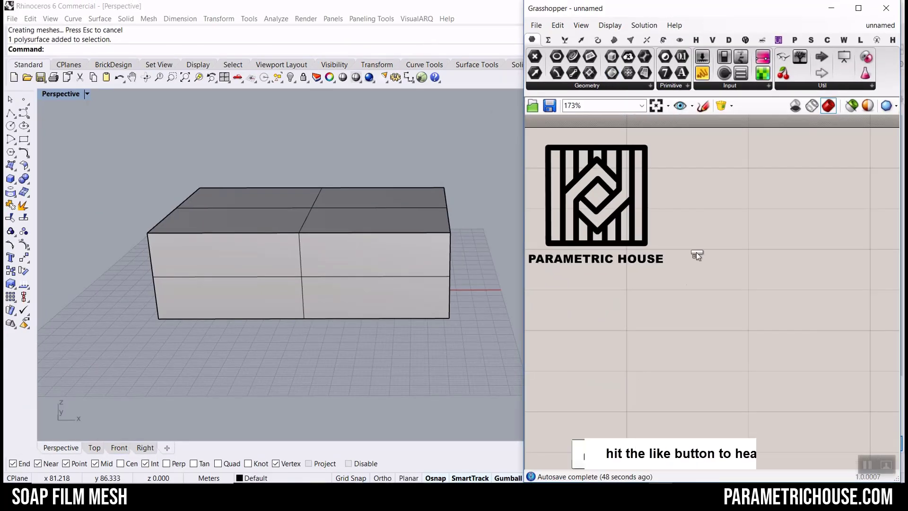
left_click(636, 329)
scroll(663, 167, "down", 3)
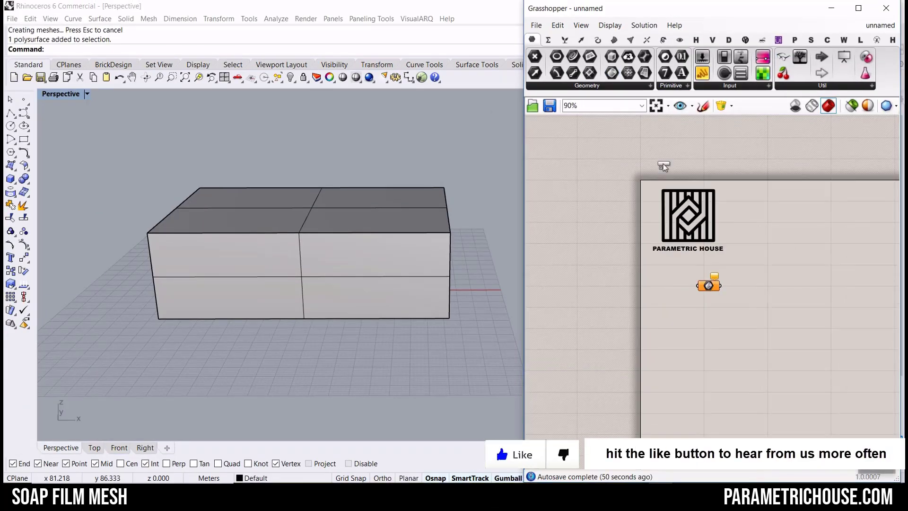
Step: Reference the open box polysurface in the Brep parameter as a single Brep
scroll(711, 263, "up", 6)
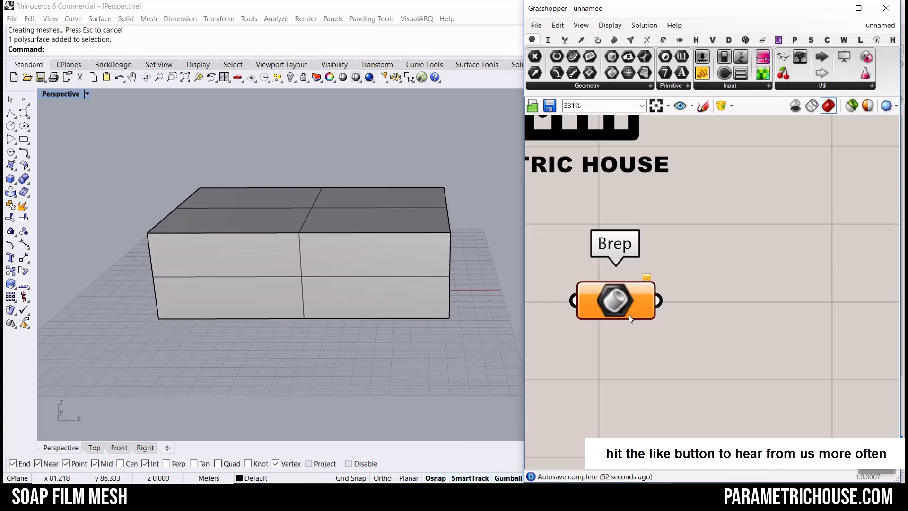
scroll(396, 263, "up", 4)
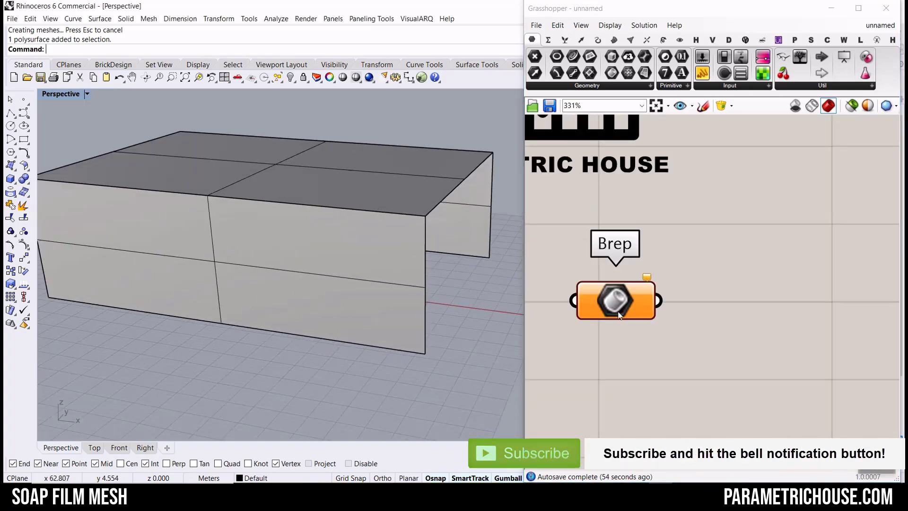
right_click(618, 309)
left_click(655, 396)
left_click(382, 249)
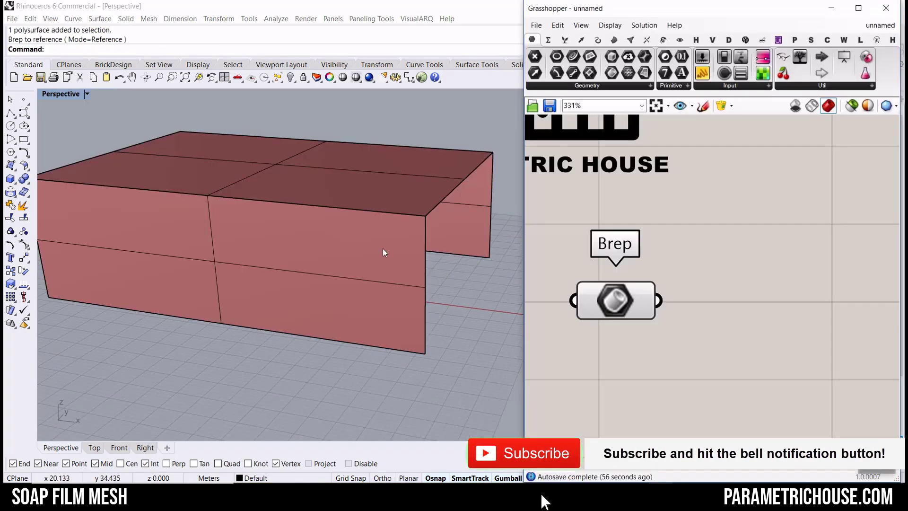
Step: Hide the open box polysurface in the Rhino viewport so only its Grasshopper preview is displayed
right_click_drag(383, 248, 393, 266)
left_click(370, 214)
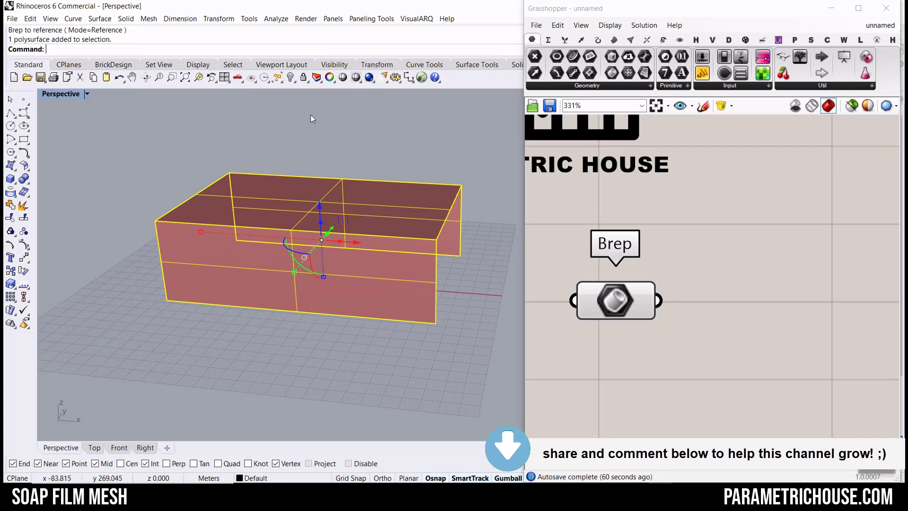
left_click(289, 79)
right_click_drag(348, 241, 391, 239)
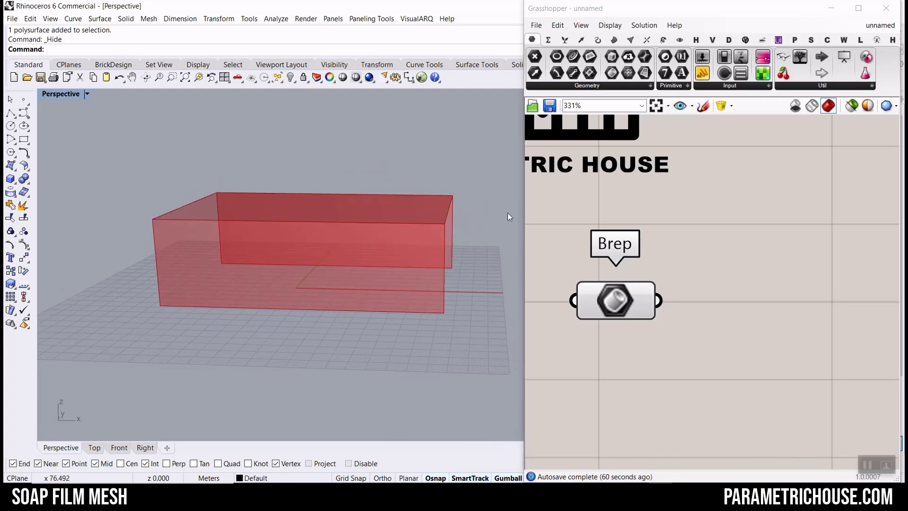
Step: Widen the Grasshopper window and place a Kangaroo BouncySolver component on the canvas beside the Brep parameter
left_click_drag(521, 212, 461, 211)
scroll(632, 234, "down", 3)
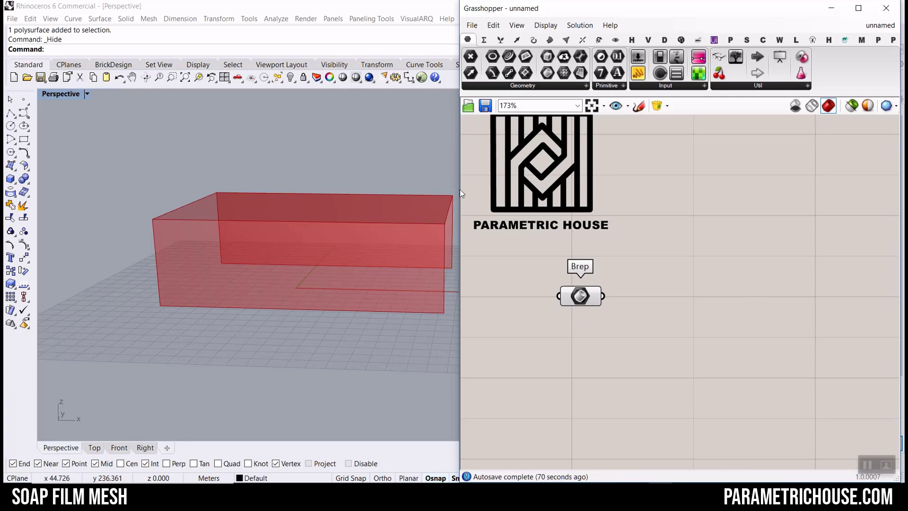
left_click_drag(456, 189, 317, 197)
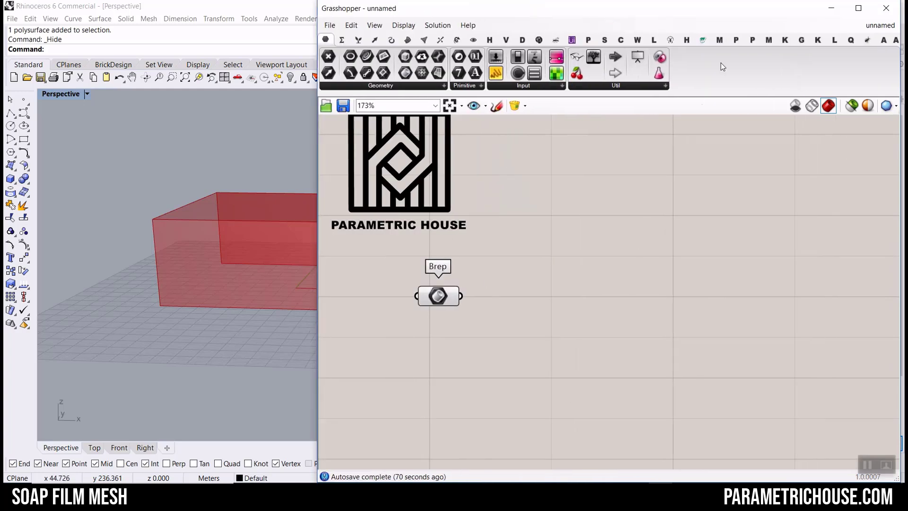
left_click(784, 40)
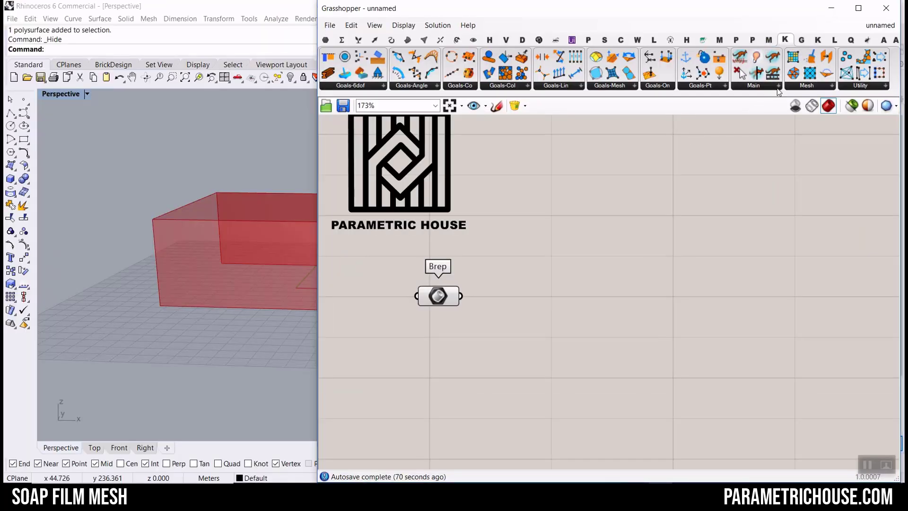
left_click(779, 86)
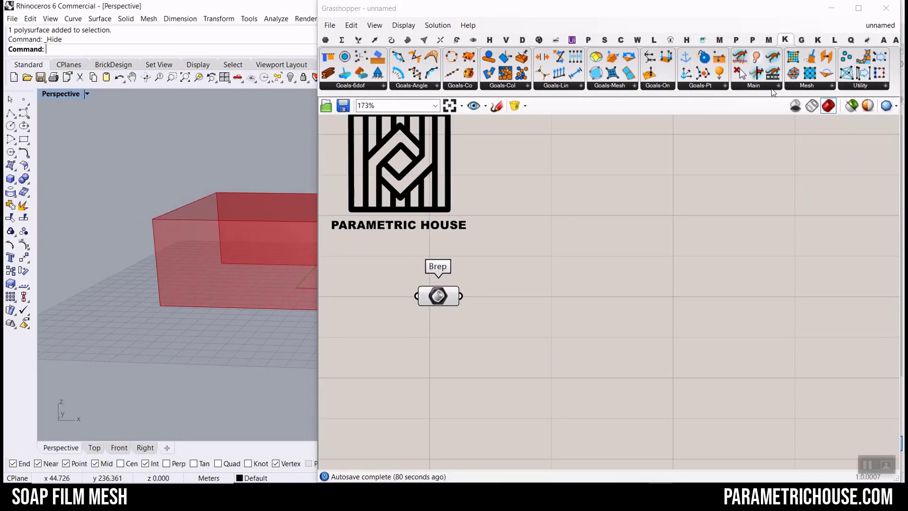
left_click(757, 86)
left_click(757, 129)
left_click_drag(593, 260, 591, 263)
scroll(582, 284, "up", 4)
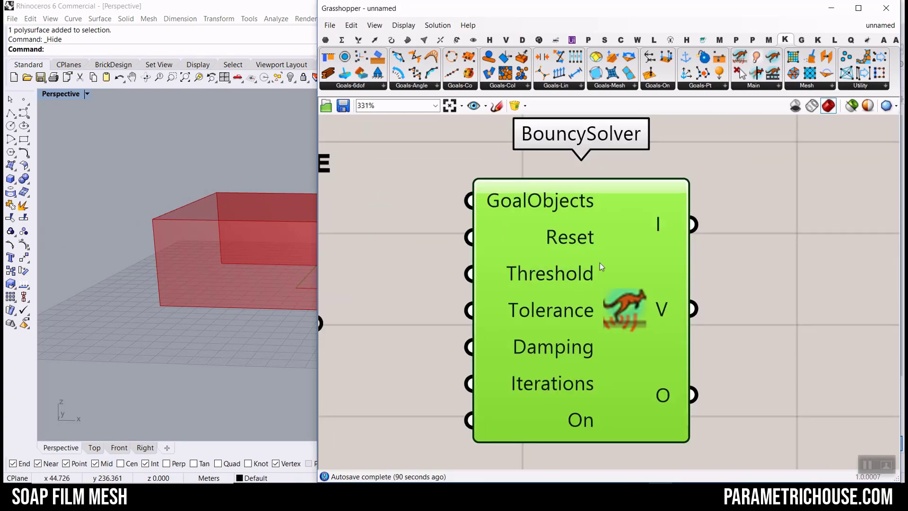
Step: Reposition the BouncySolver to leave a gap after the Brep parameter, and narrow the Grasshopper window to uncover more of the Rhino viewport
scroll(600, 262, "down", 3)
left_click_drag(708, 298, 753, 300)
left_click(544, 276)
scroll(714, 276, "up", 3)
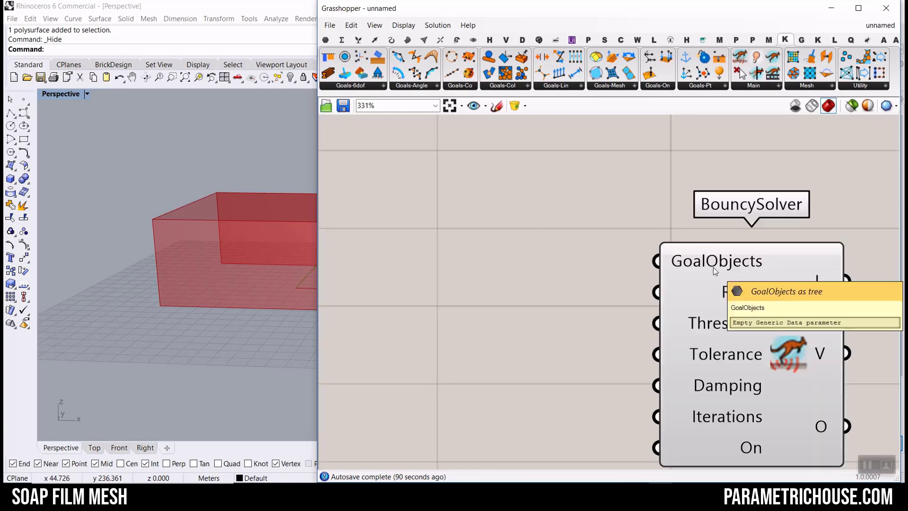
scroll(586, 265, "down", 4)
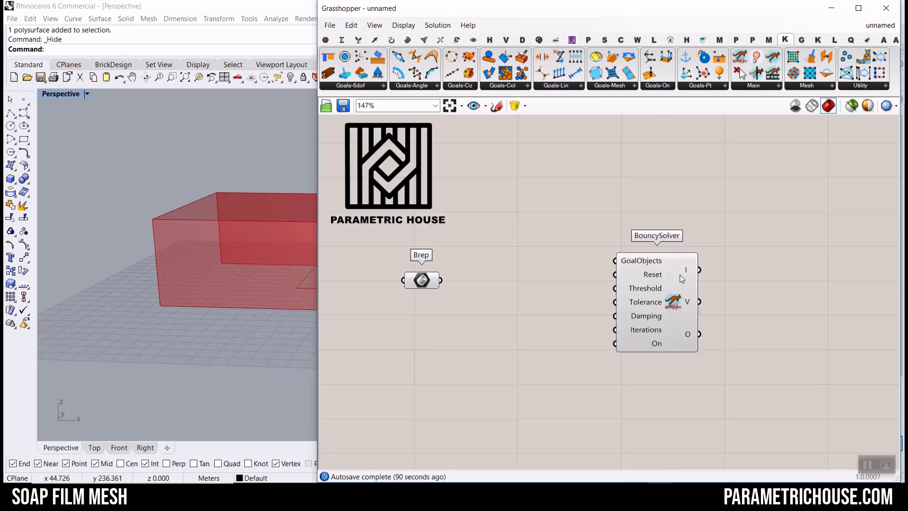
left_click_drag(682, 278, 655, 282)
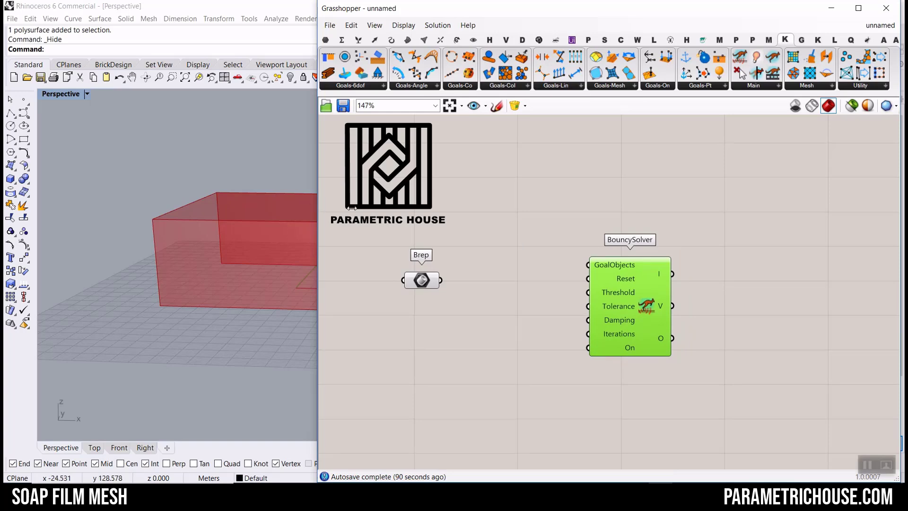
left_click_drag(352, 208, 469, 230)
Step: Add a Button component beside the BouncySolver and connect it to the solver's Reset input
right_click_drag(274, 255, 303, 260)
scroll(709, 331, "up", 2)
scroll(750, 294, "up", 2)
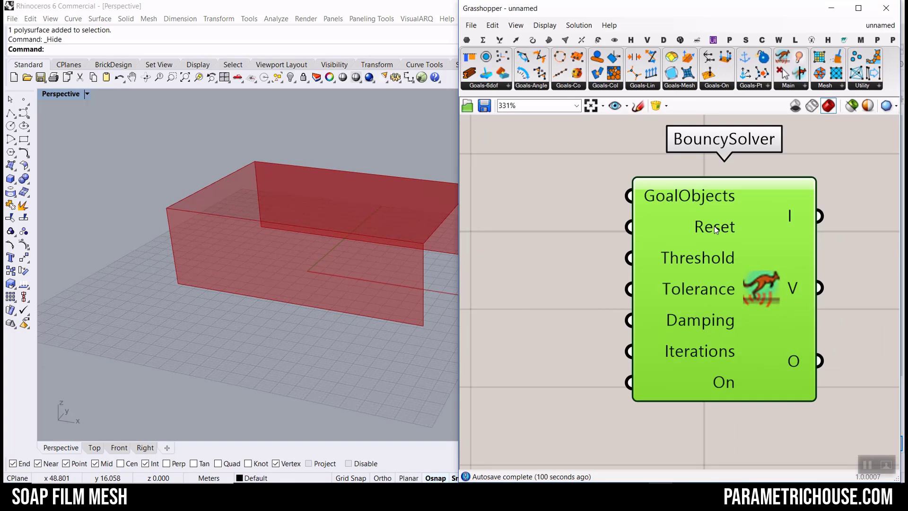
right_click_drag(564, 322, 680, 346)
double_click(577, 324)
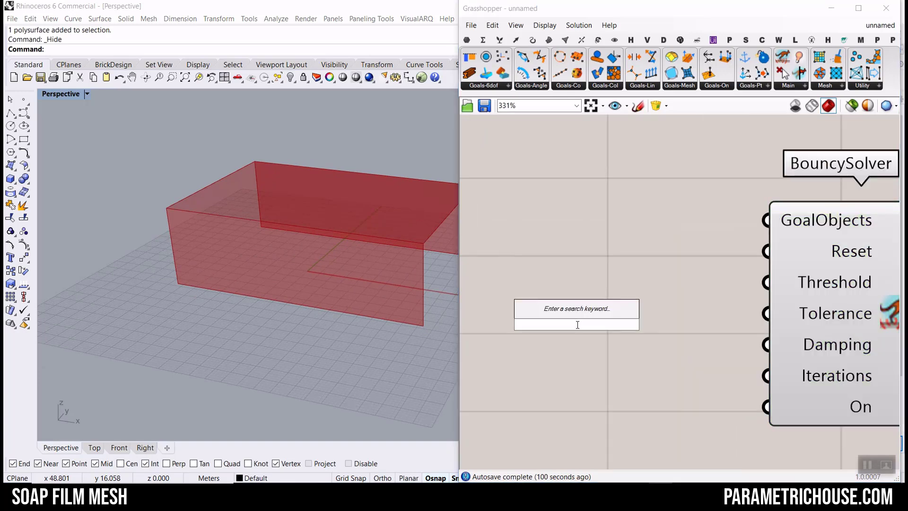
type("button")
key("Return")
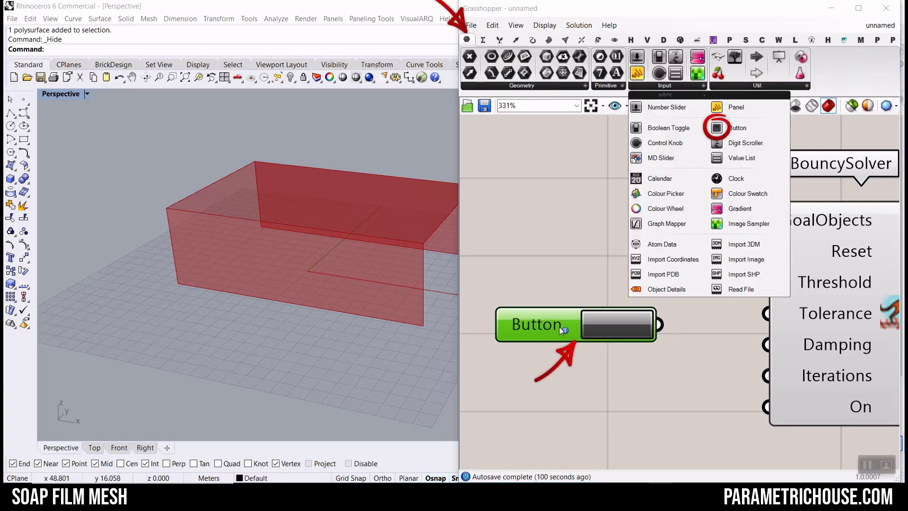
left_click(675, 85)
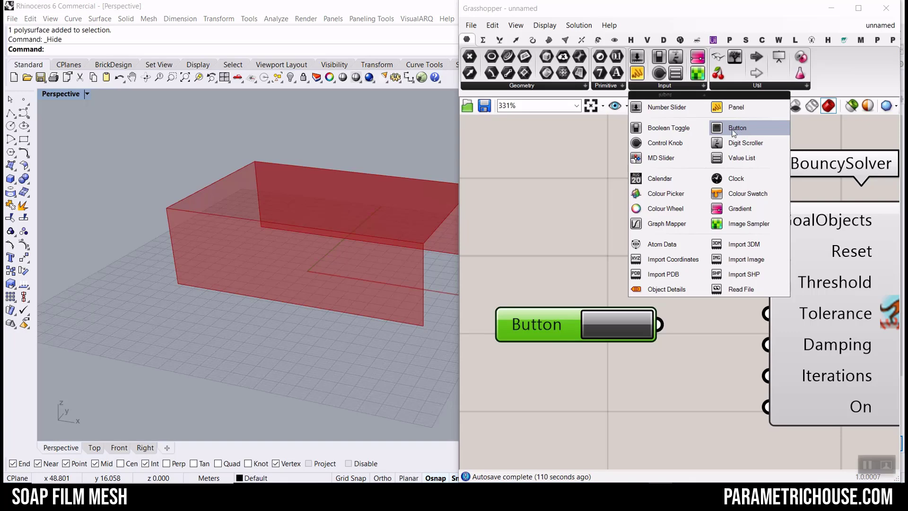
left_click(692, 403)
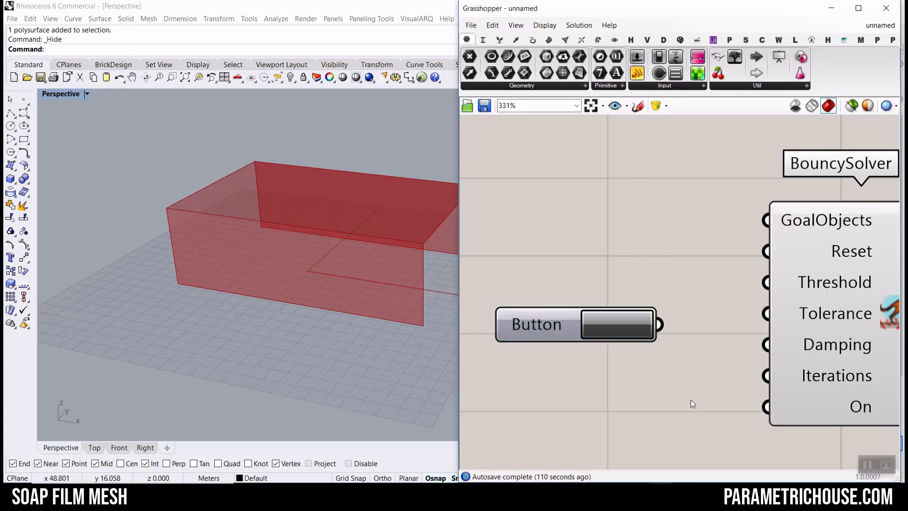
left_click(625, 331)
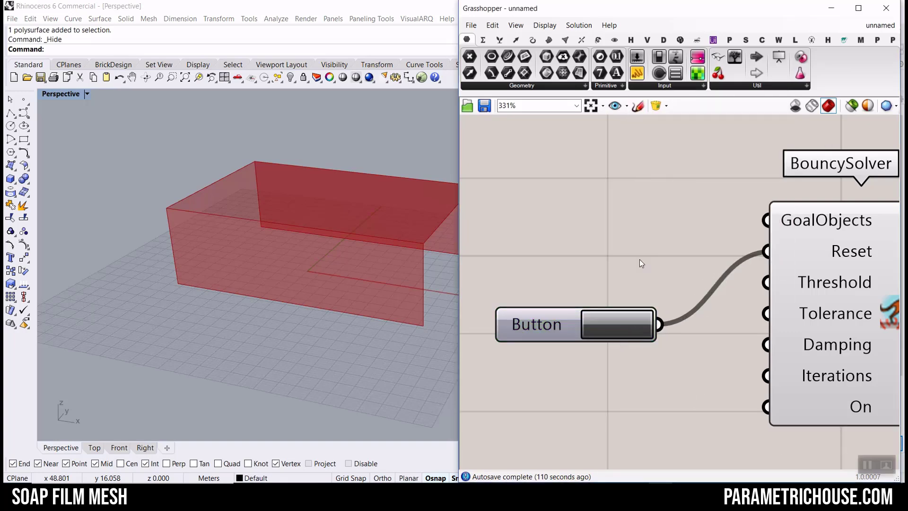
Step: Align the Button with the solver's Reset input and shift the BouncySolver slightly farther from it
scroll(600, 259, "down", 3)
left_click_drag(574, 308, 613, 263)
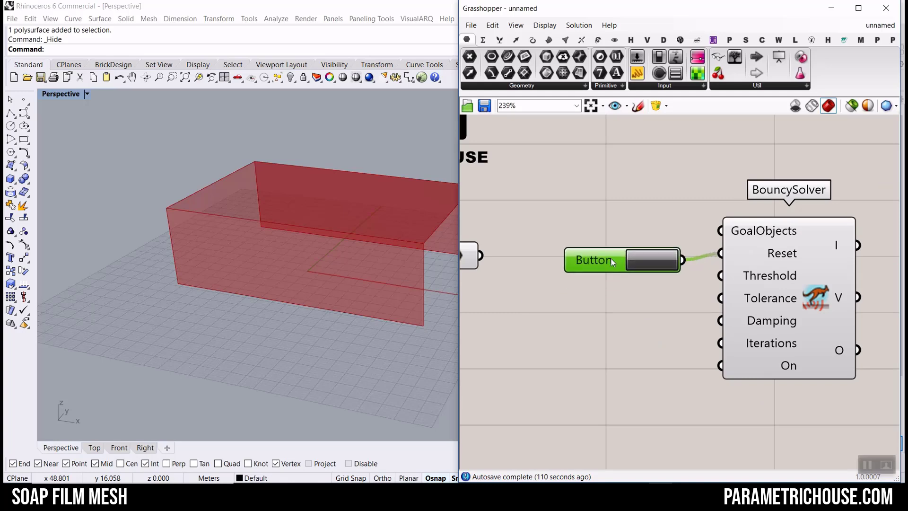
left_click_drag(764, 302, 792, 308)
left_click(674, 314)
right_click_drag(674, 314, 612, 315)
scroll(730, 364, "up", 2)
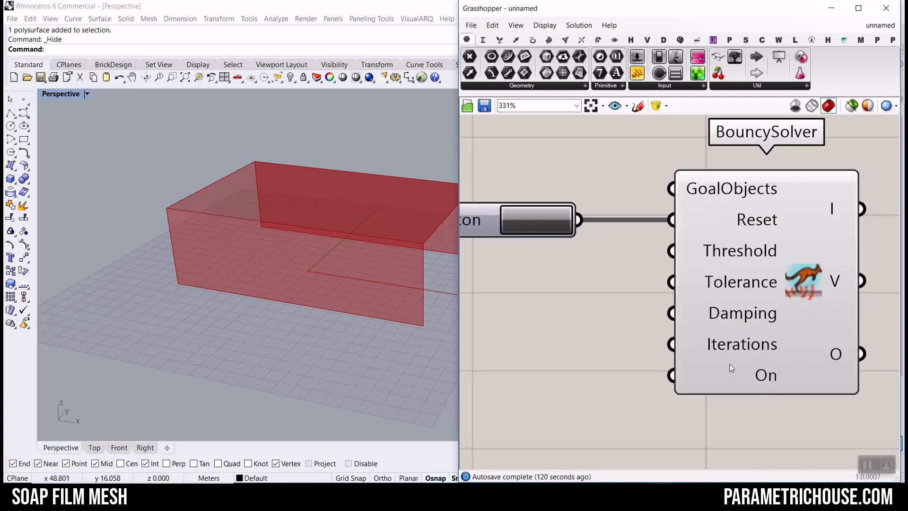
mouse_move(760, 375)
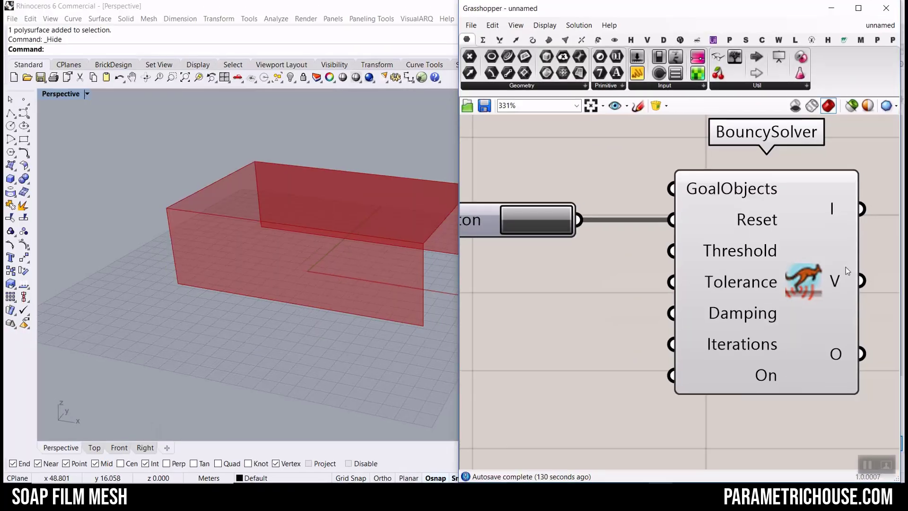
Step: Move the Button down beside the BouncySolver's lower inputs, keeping its Reset connection
scroll(846, 267, "down", 3)
left_click_drag(660, 273, 669, 332)
scroll(748, 254, "up", 2)
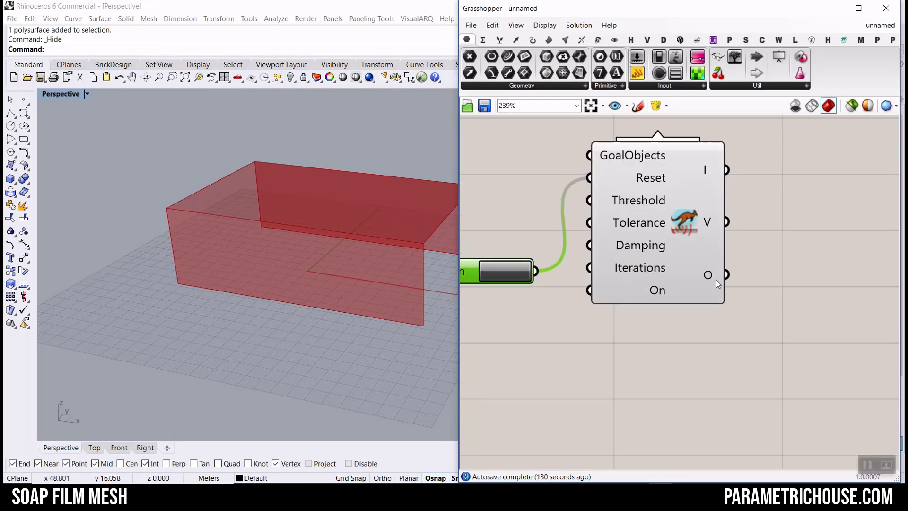
mouse_move(716, 280)
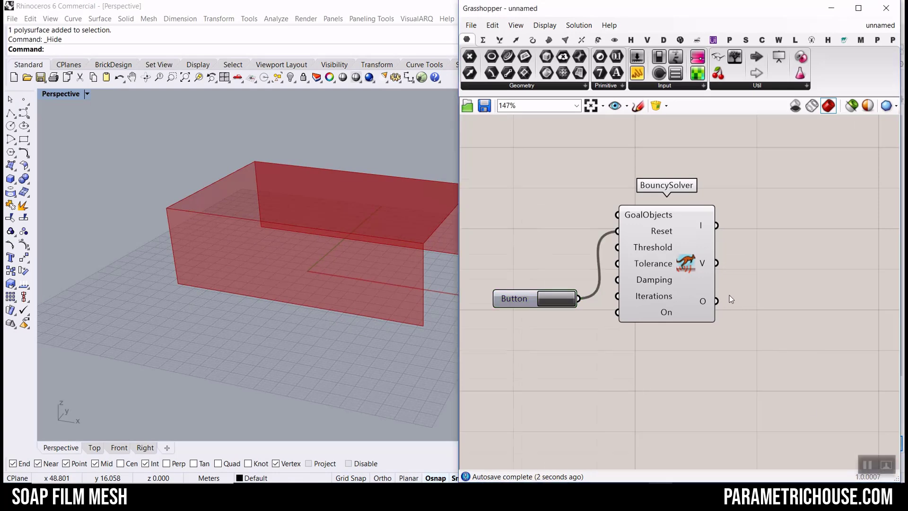
scroll(730, 295, "down", 3)
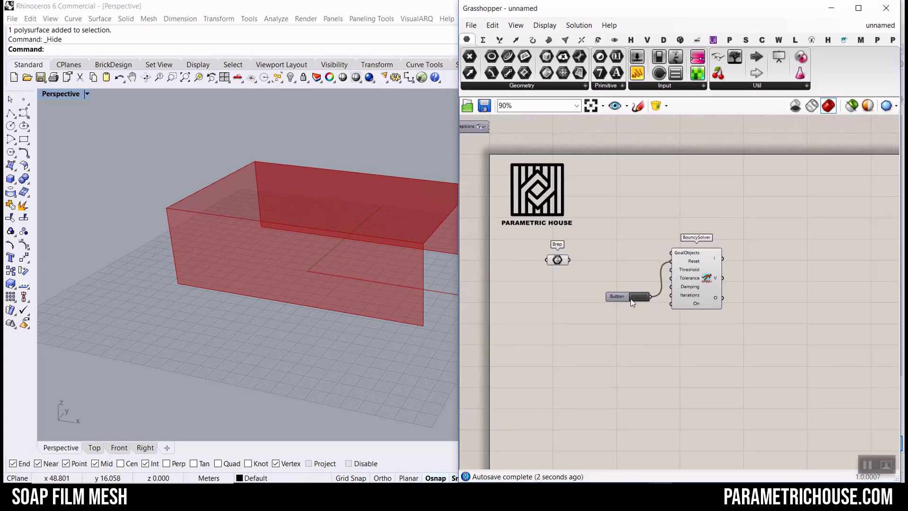
Step: Move the Button and BouncySolver together down and farther from the Brep parameter, and shift the Brep parameter slightly toward them
scroll(632, 301, "up", 3)
left_click_drag(762, 347, 639, 260)
left_click_drag(748, 271, 836, 328)
left_click(692, 255)
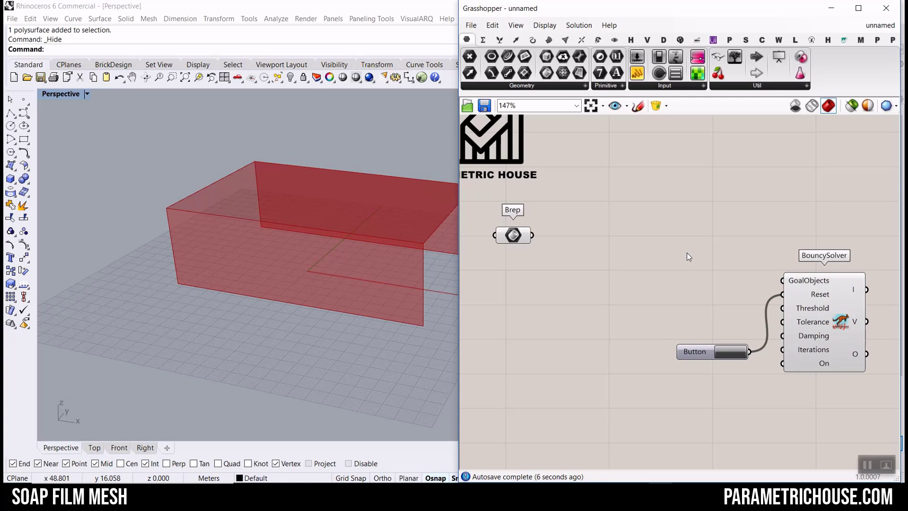
scroll(703, 232, "up", 1)
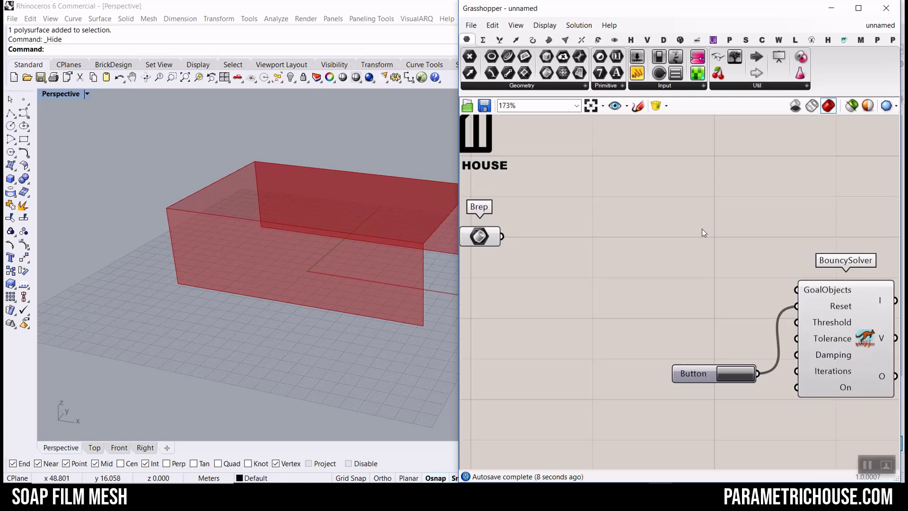
left_click_drag(487, 242, 522, 259)
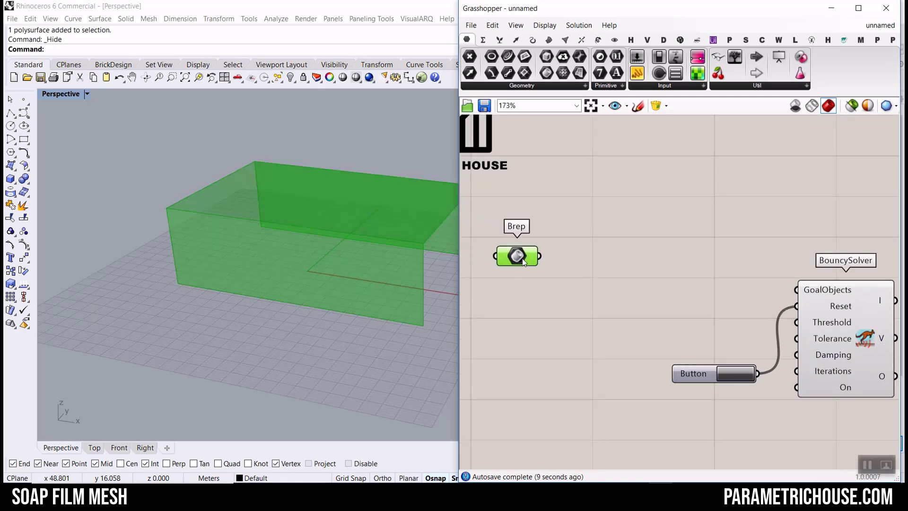
Step: Undo the hiding of the box polysurface to inspect its faces, and hide it again
scroll(522, 259, "up", 3)
right_click_drag(450, 270, 371, 267)
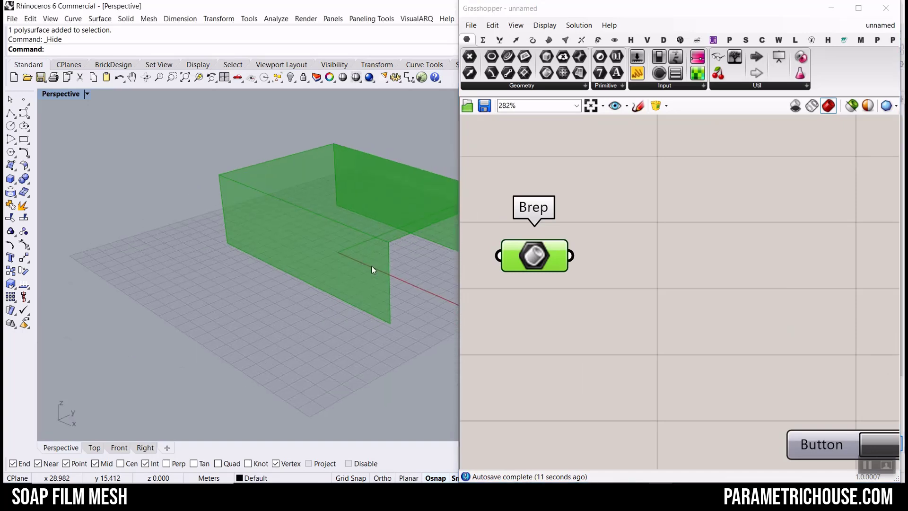
right_click(558, 258)
left_click(295, 312)
key("ctrl+z")
scroll(278, 282, "up", 6)
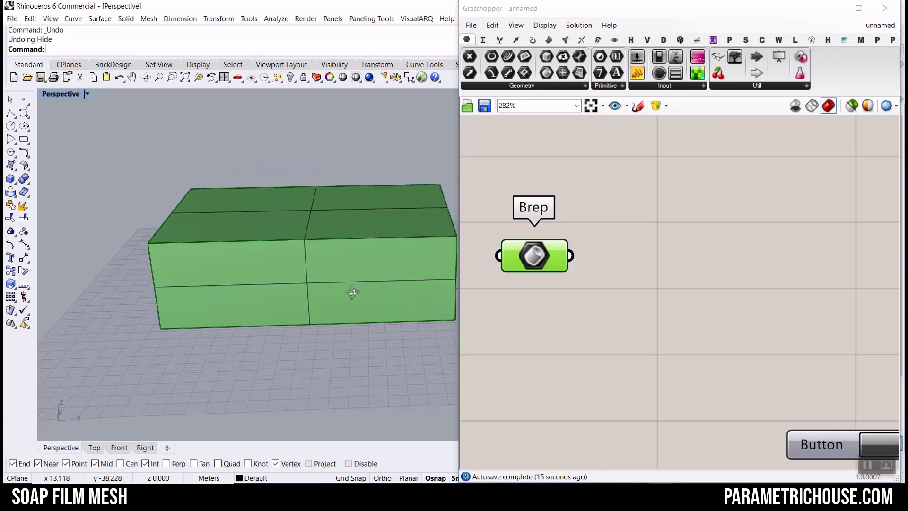
scroll(278, 283, "down", 5)
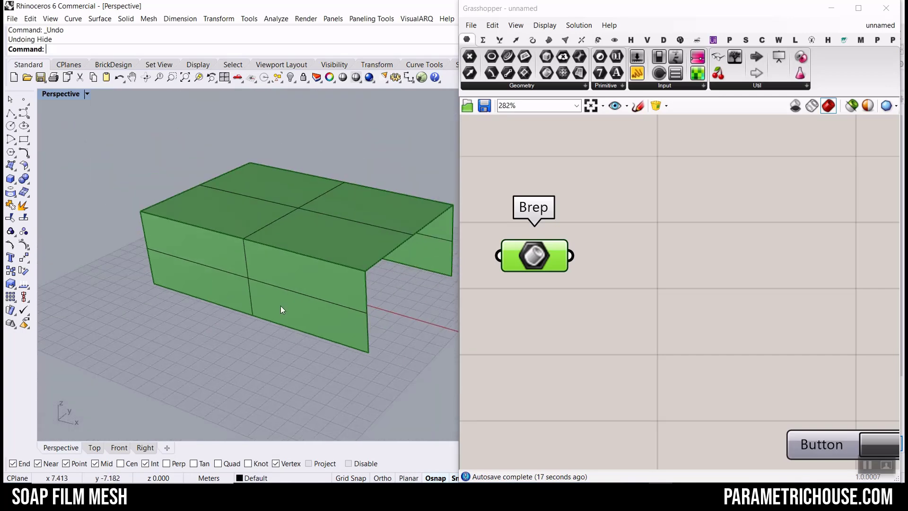
left_click(314, 236)
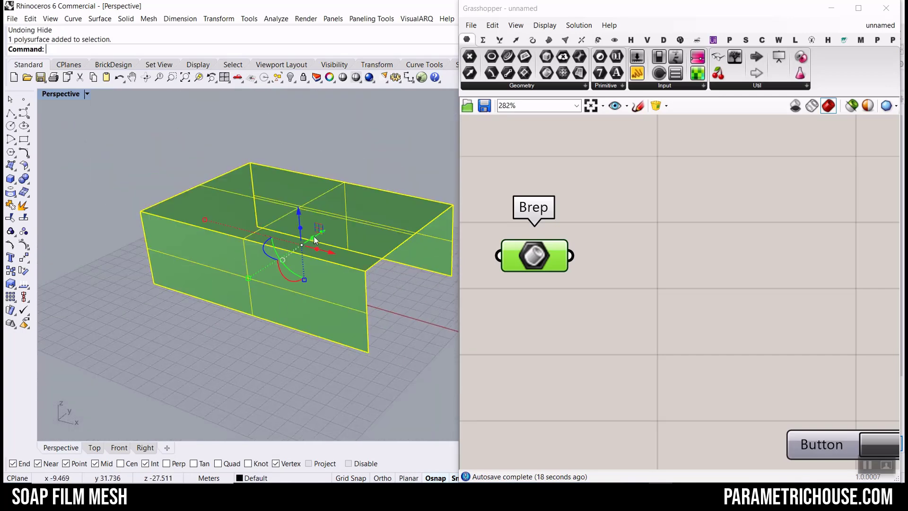
left_click(290, 79)
Step: Place a Mesh Surface component on the canvas between the Brep parameter and the BouncySolver
left_click(566, 40)
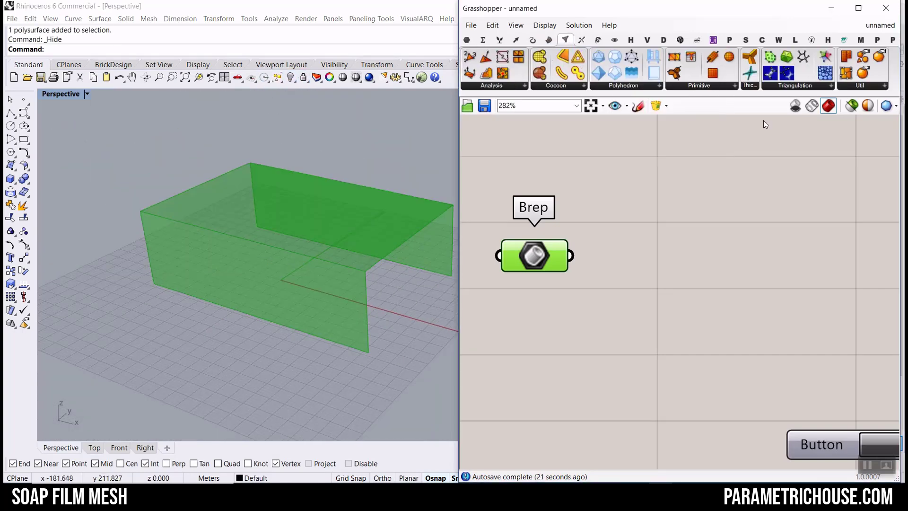
left_click(870, 87)
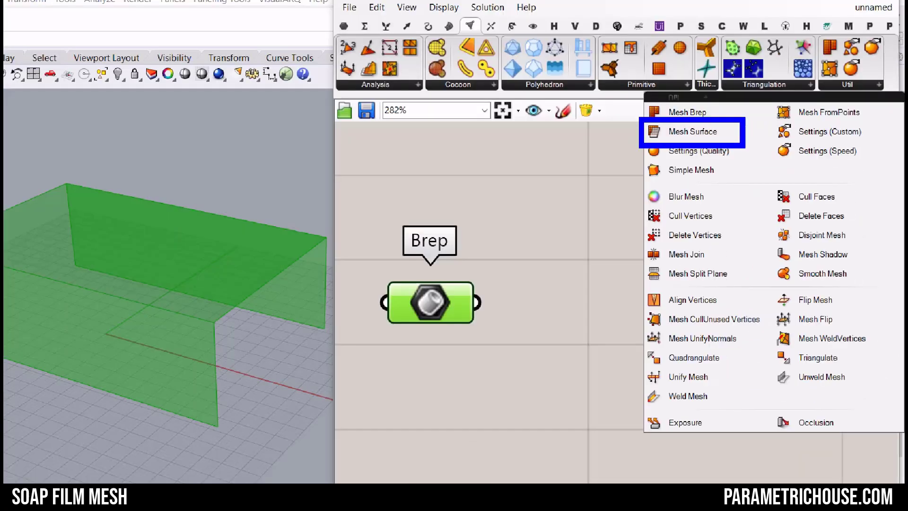
left_click(574, 156)
left_click(875, 87)
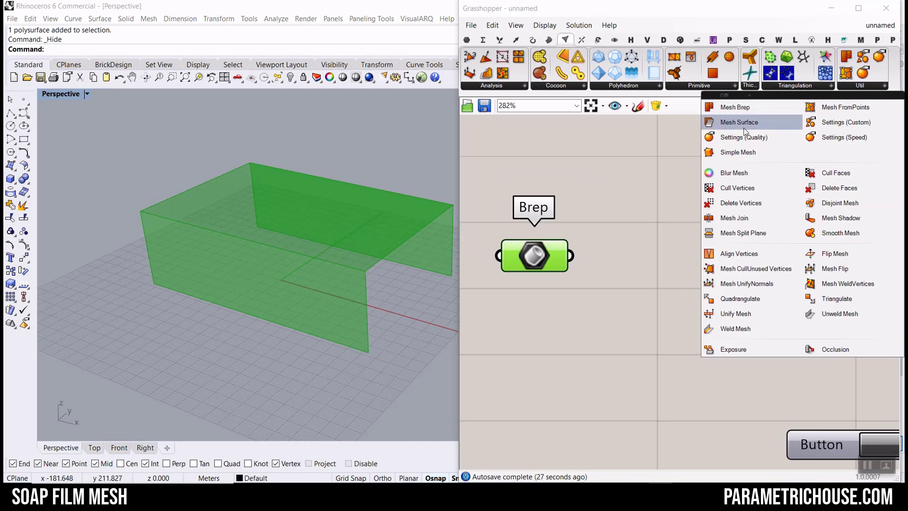
left_click(743, 123)
left_click(762, 314)
scroll(765, 319, "up", 2)
scroll(638, 265, "down", 2)
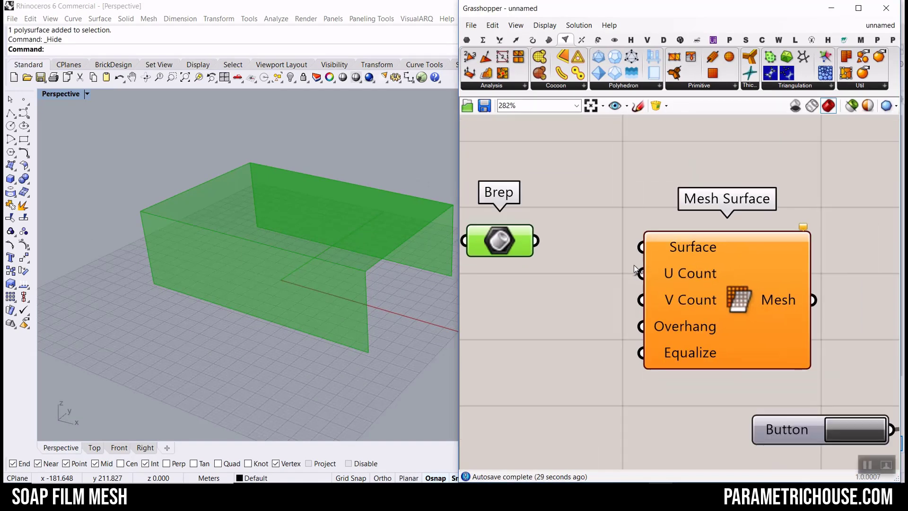
Step: Move the Mesh Surface component down to the free canvas area below the Button
scroll(497, 137, "down", 3)
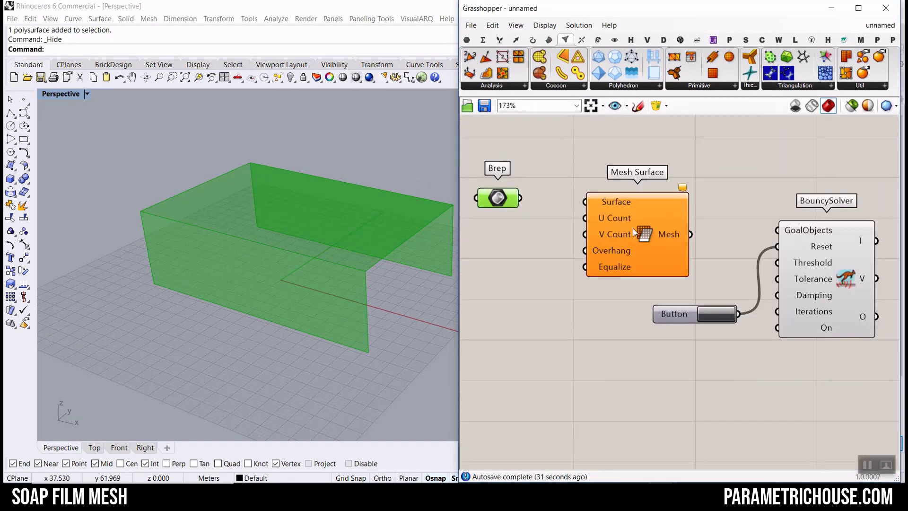
left_click_drag(633, 228, 614, 385)
scroll(639, 306, "up", 2)
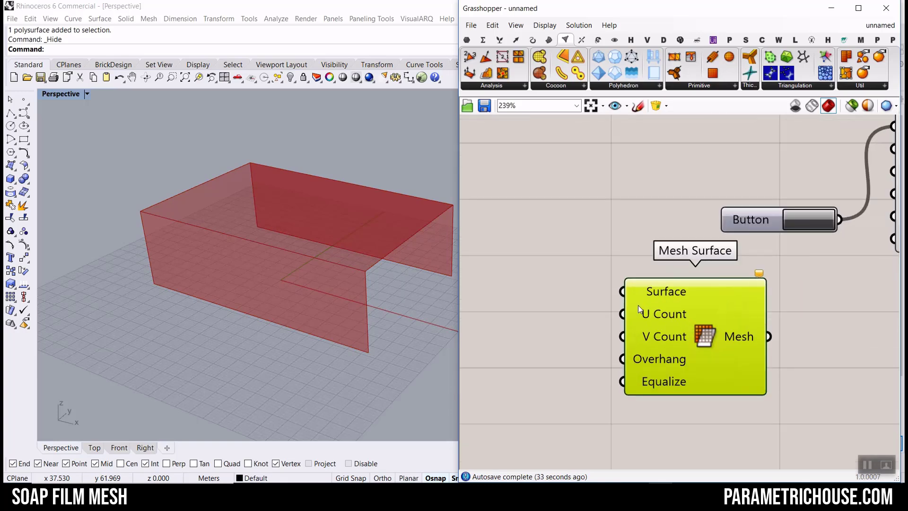
Step: Draw a rectangular plane surface on the ground beside the box and reference it as the Mesh Surface component's Surface input
left_click(14, 169)
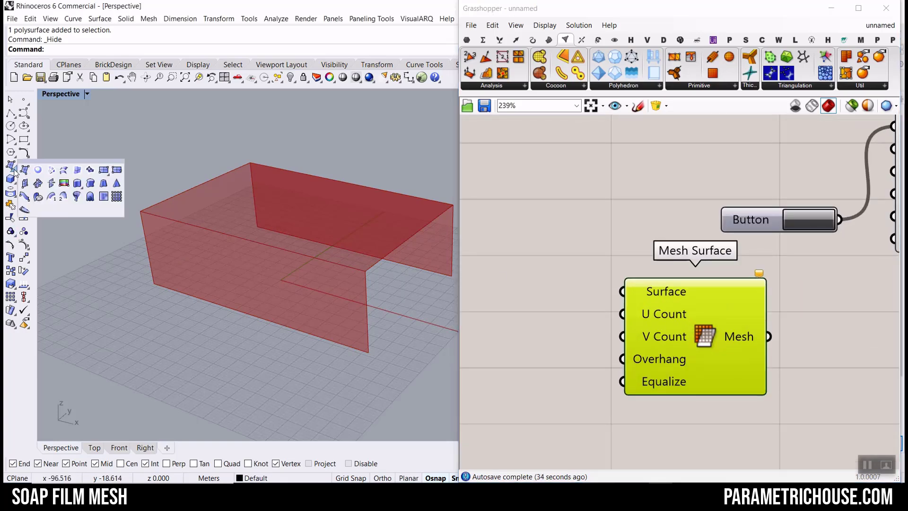
left_click(91, 170)
left_click(184, 302)
left_click(259, 406)
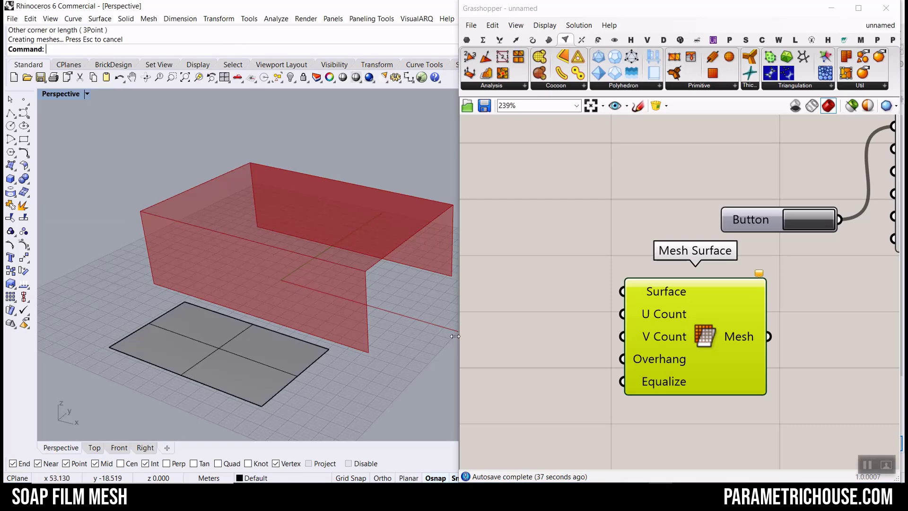
right_click(653, 291)
left_click(691, 396)
left_click(245, 344)
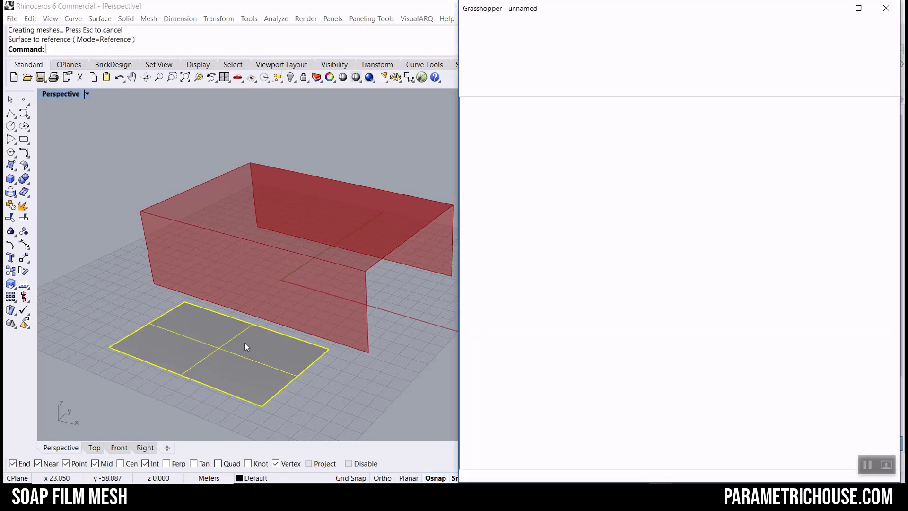
Step: Hide the referenced plane surface in the Rhino viewport, leaving only its mesh preview
scroll(276, 238, "down", 3)
scroll(277, 357, "up", 2)
left_click(287, 291)
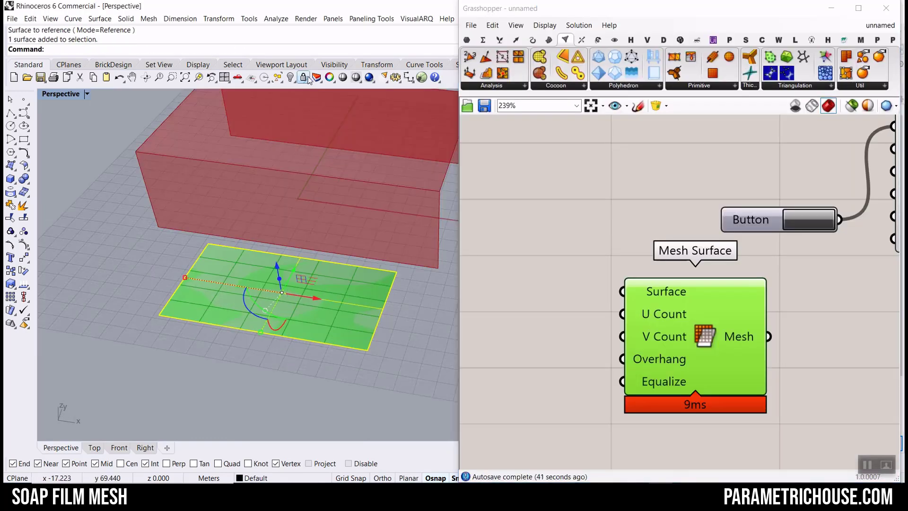
left_click(290, 77)
scroll(307, 334, "up", 2)
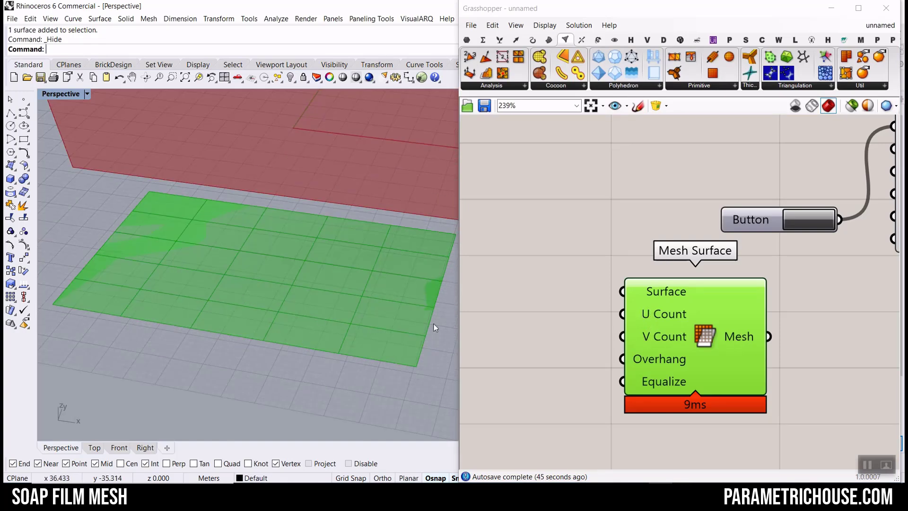
Step: Replace the Mesh Surface component with a new one beside the Brep parameter, and wire the Brep into its Surface input
mouse_move(648, 294)
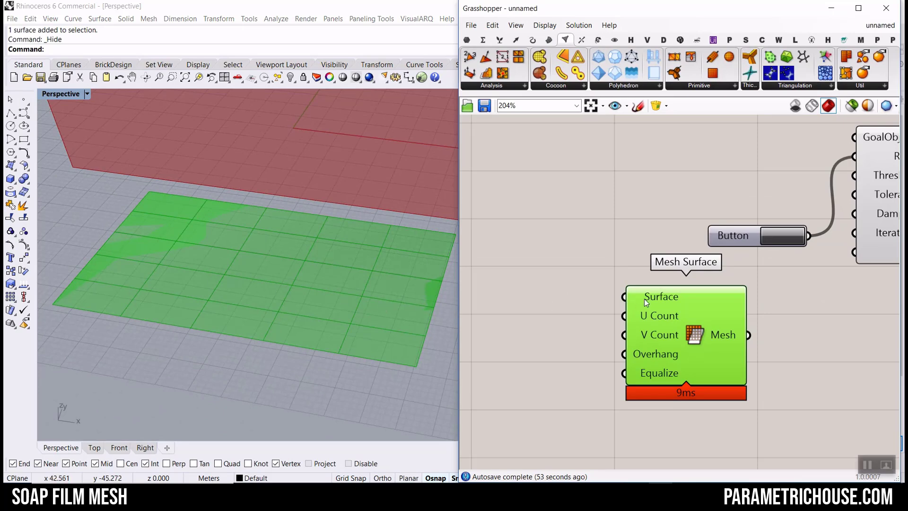
key("Delete")
scroll(637, 320, "down", 2)
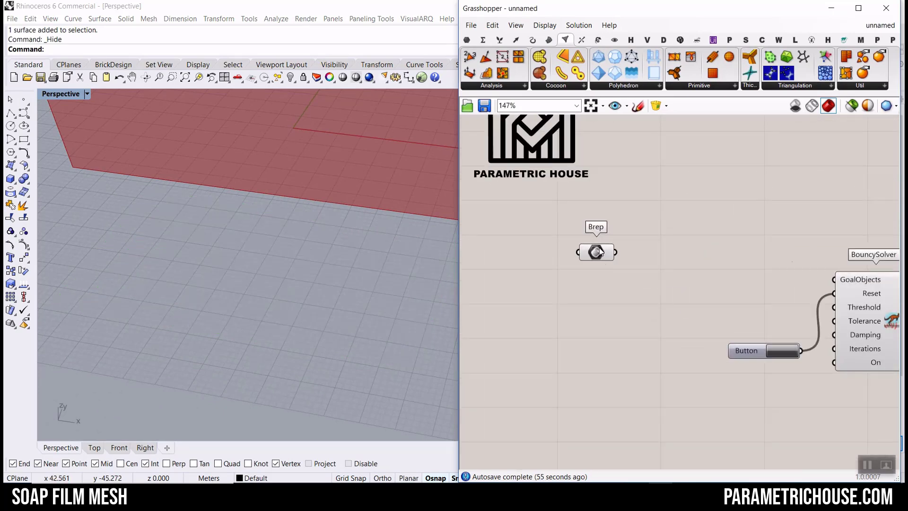
mouse_move(600, 252)
left_click(860, 87)
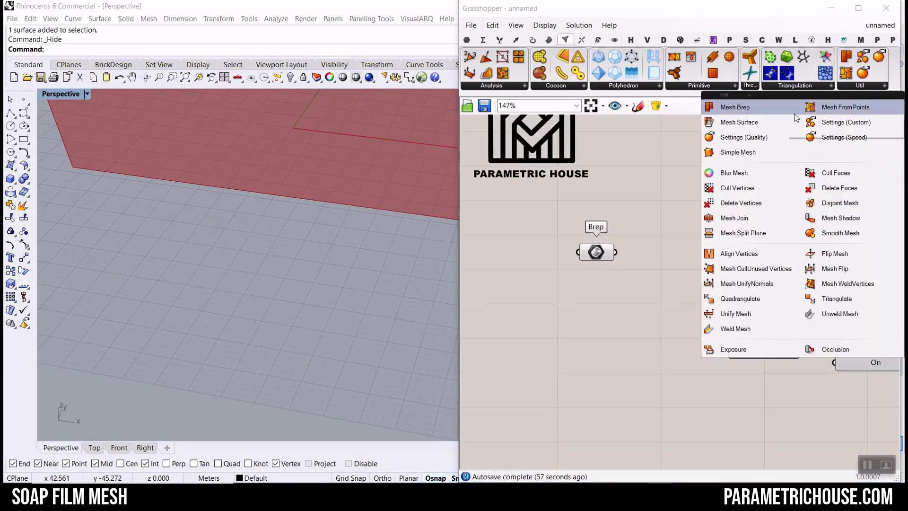
left_click(751, 124)
left_click(715, 282)
scroll(649, 273, "up", 2)
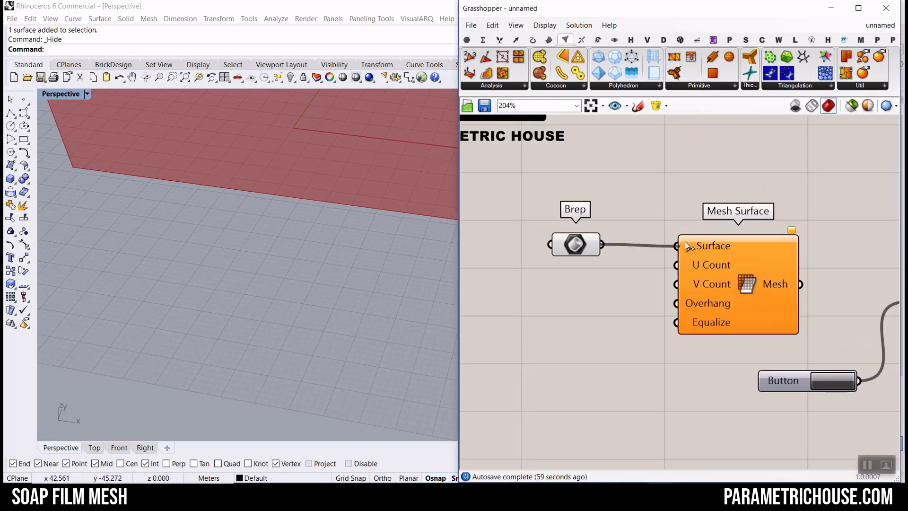
left_click_drag(686, 245, 681, 246)
Step: Undo the plane surface and the earlier hides to inspect the box polysurface, and hide the box again
scroll(620, 250, "up", 3)
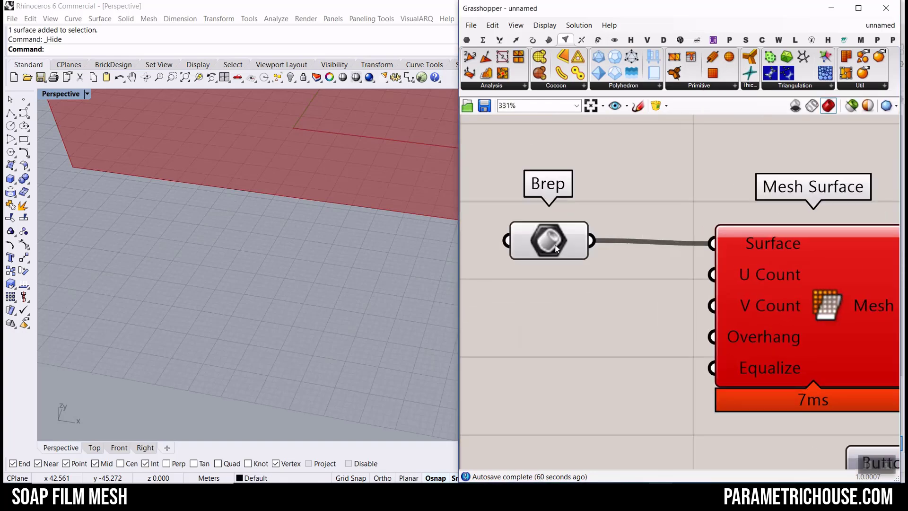
scroll(260, 280, "down", 5)
key("ctrl+z")
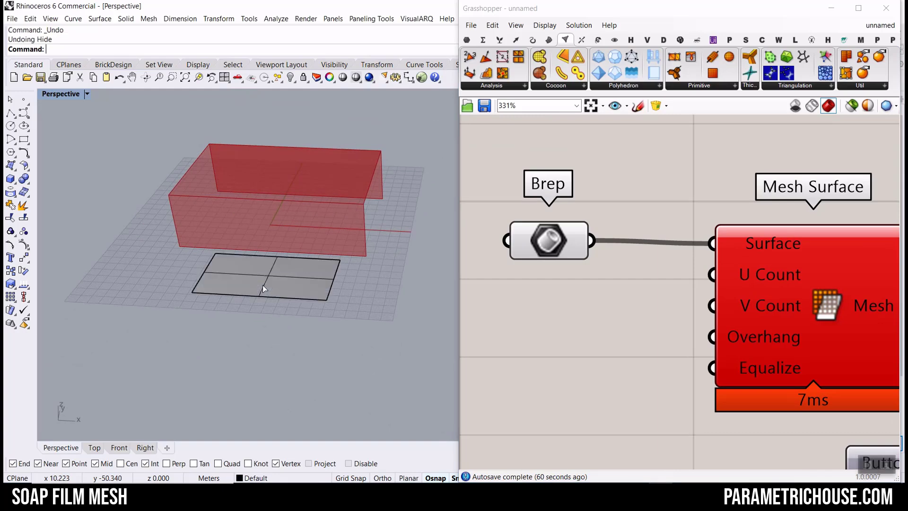
key("ctrl+z")
key("ctrl+z")
scroll(264, 287, "down", 4)
scroll(313, 243, "up", 7)
right_click_drag(312, 242, 253, 259)
left_click(258, 204)
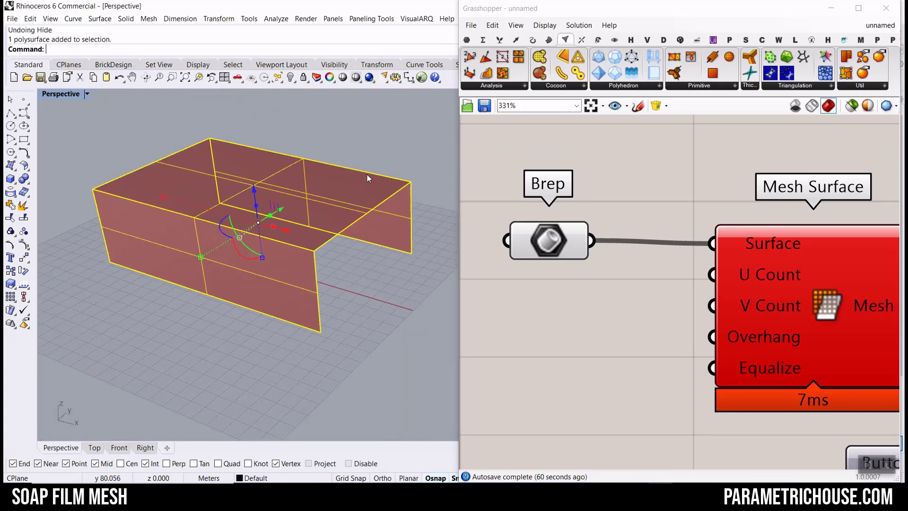
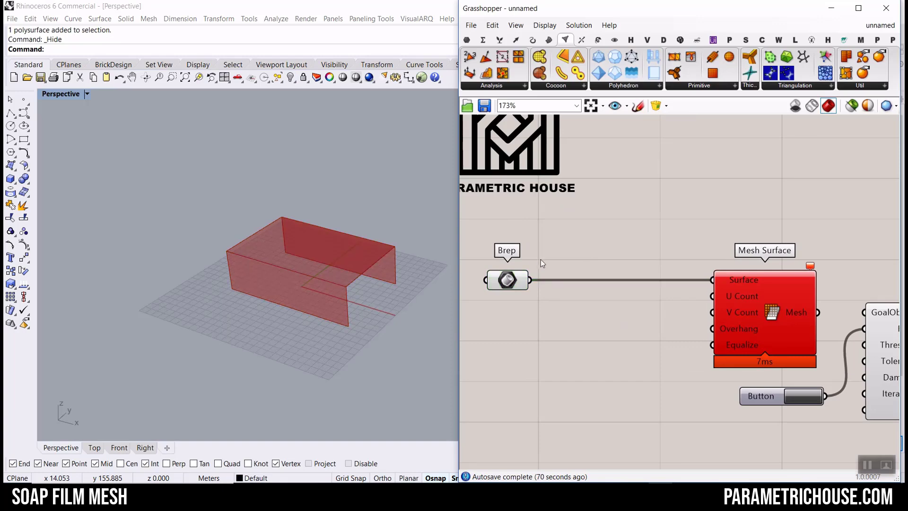
scroll(293, 283, "up", 3)
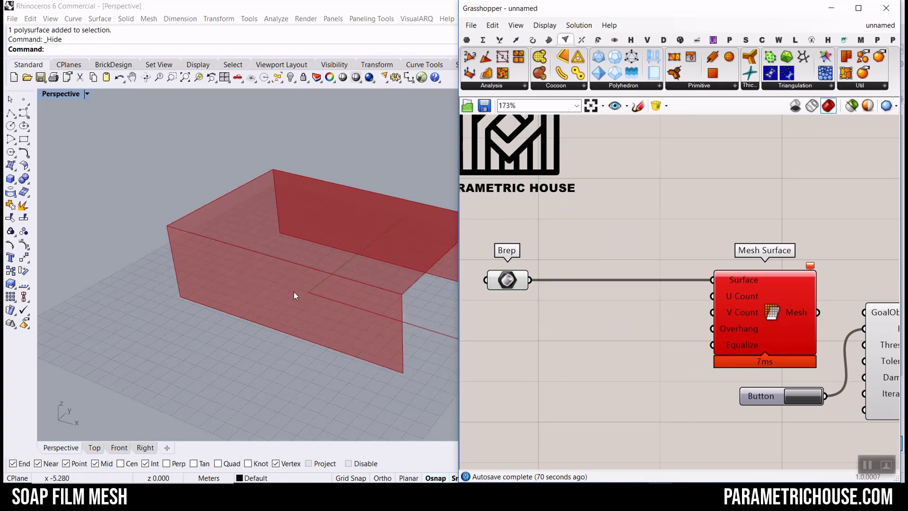
Step: Place a Deconstruct Brep component between the Brep parameter and Mesh Surface, and connect the Brep to its input
left_click(550, 41)
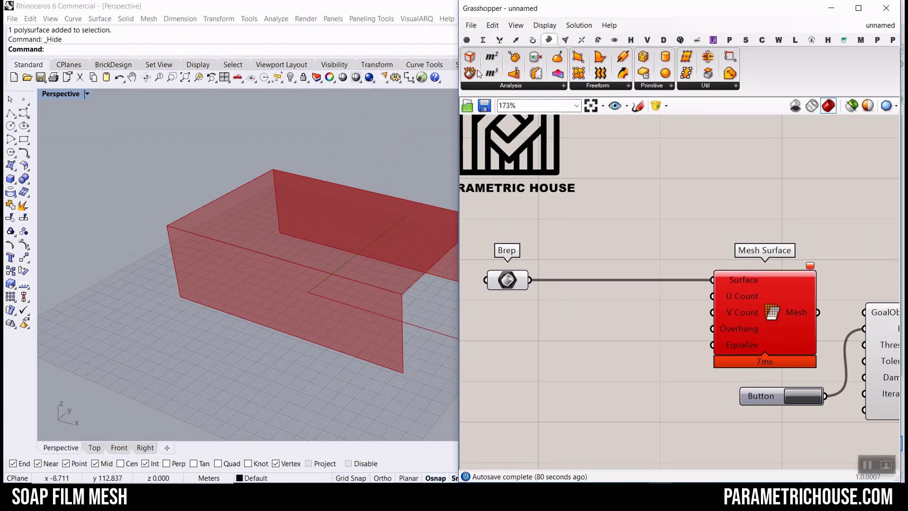
left_click_drag(477, 74, 572, 277)
scroll(575, 281, "up", 3)
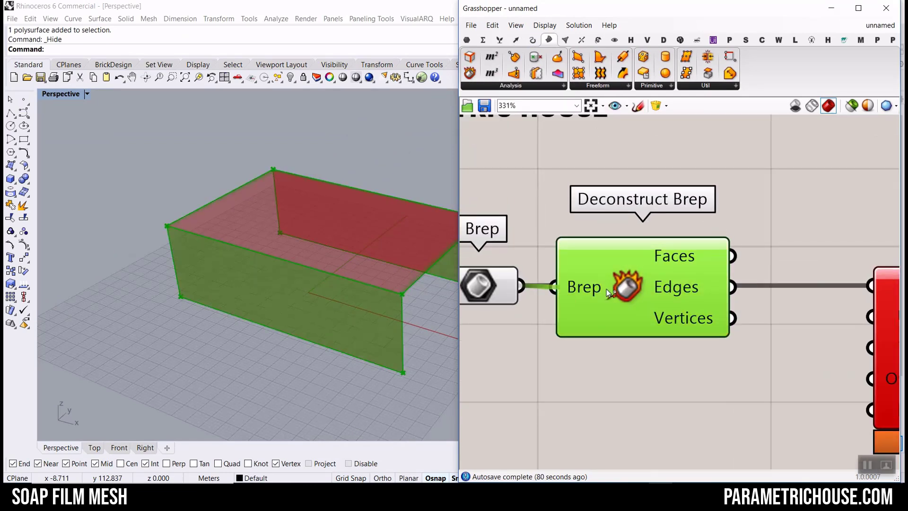
scroll(705, 292, "down", 2)
Step: Bake the Faces output of Deconstruct Brep to inspect the box's separate surfaces, and undo the bake
mouse_move(686, 272)
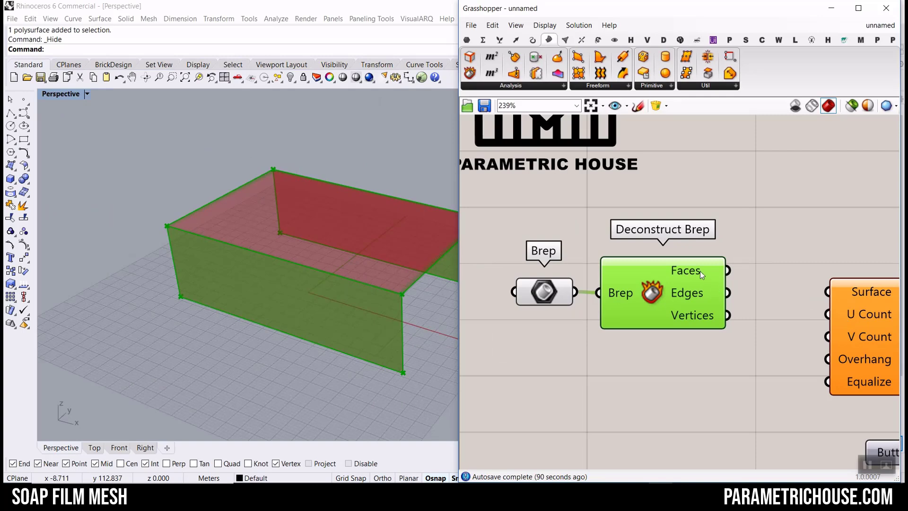
right_click(700, 273)
left_click(710, 289)
left_click(713, 399)
left_click(334, 326)
left_click(353, 249)
right_click_drag(430, 282, 274, 268)
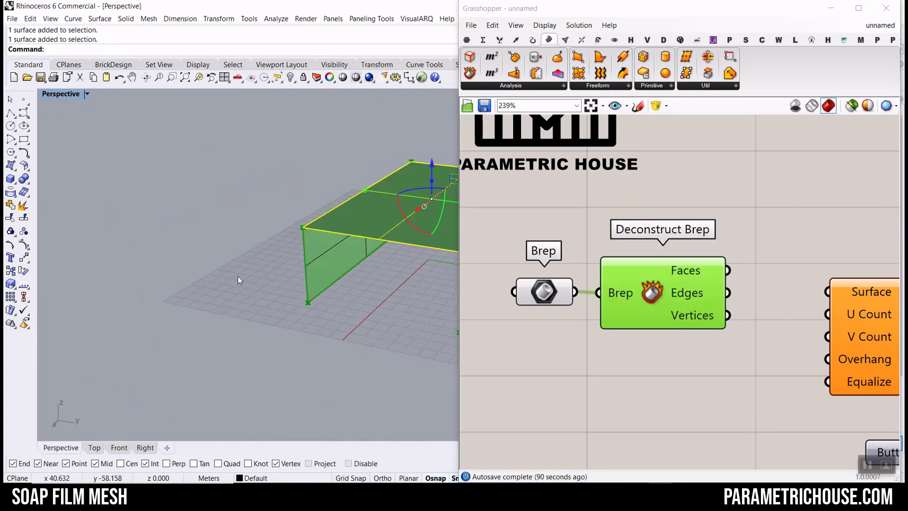
scroll(274, 268, "down", 6)
scroll(351, 284, "up", 8)
left_click(387, 268)
left_click(310, 300)
right_click_drag(311, 300, 370, 302)
scroll(370, 303, "down", 5)
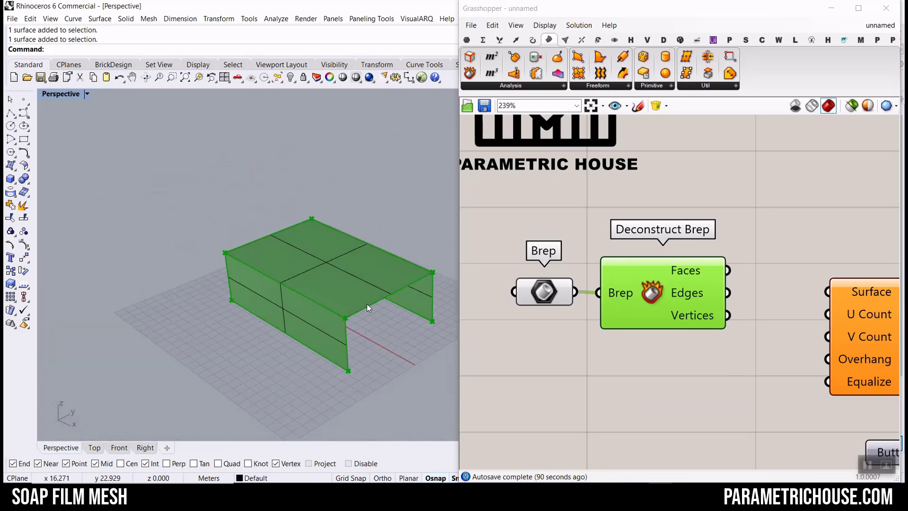
key("ctrl+z")
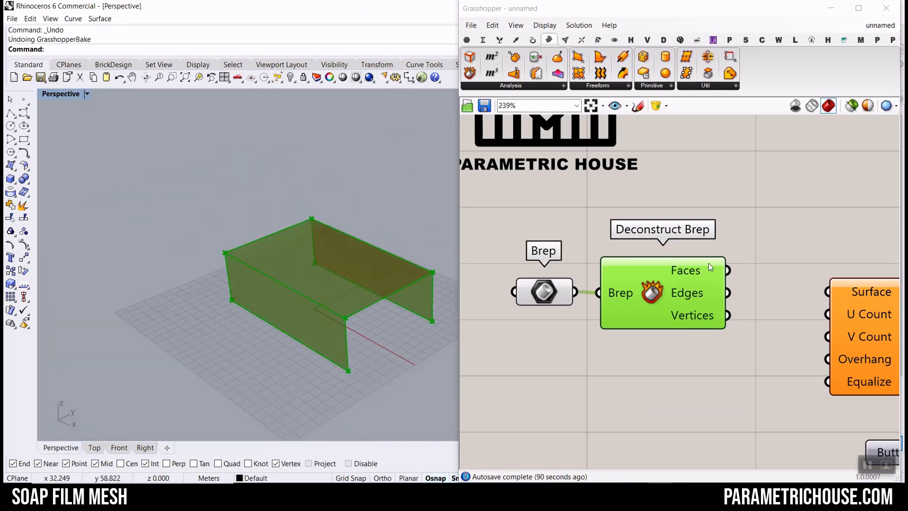
Step: Connect the Faces output to the Surface input of Mesh Surface and turn off the Deconstruct Brep preview
right_click_drag(692, 275, 594, 265)
left_click_drag(631, 261, 730, 282)
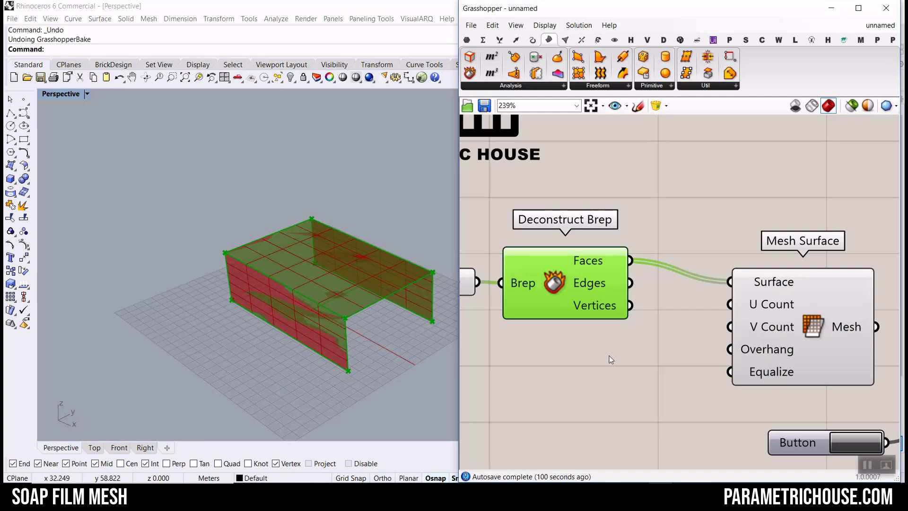
scroll(559, 348, "up", 1)
right_click(560, 267)
left_click(575, 283)
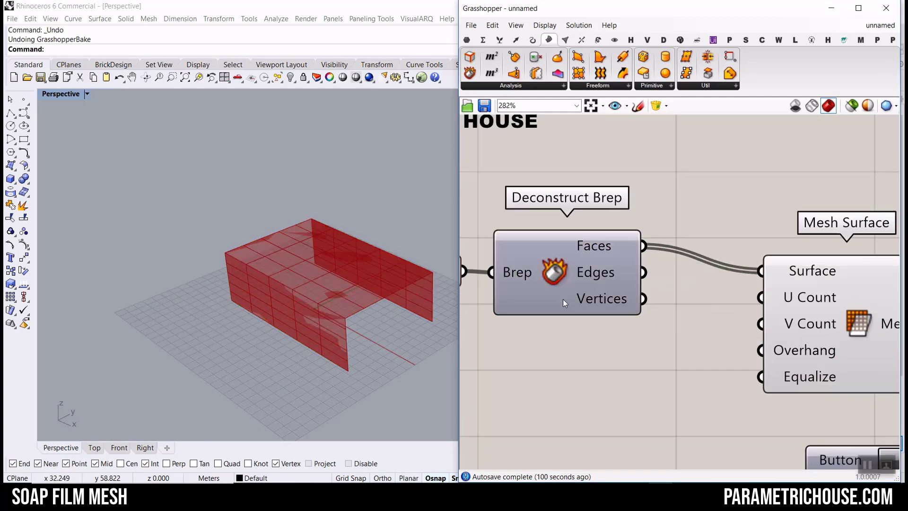
Step: Add a number slider set to 7 and connect it to the U Count input of Mesh Surface
double_click(538, 365)
type("7")
key("Return")
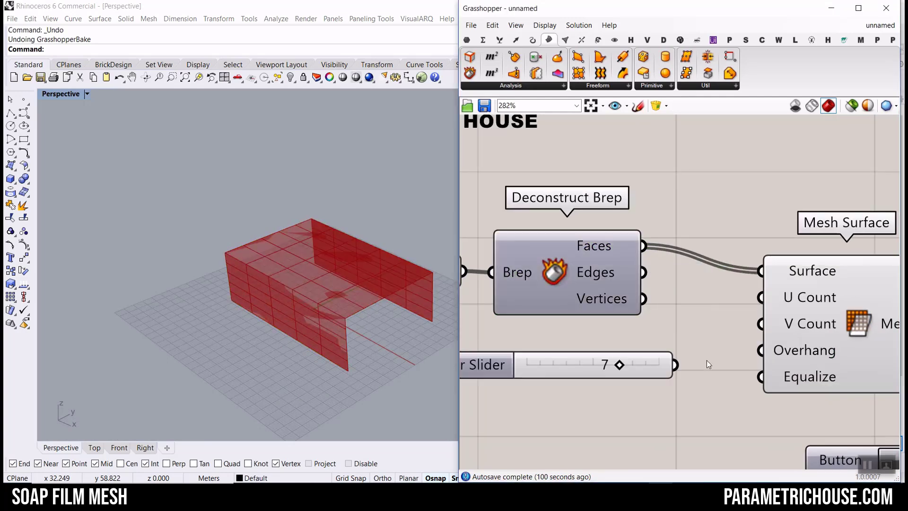
left_click_drag(677, 365, 775, 303)
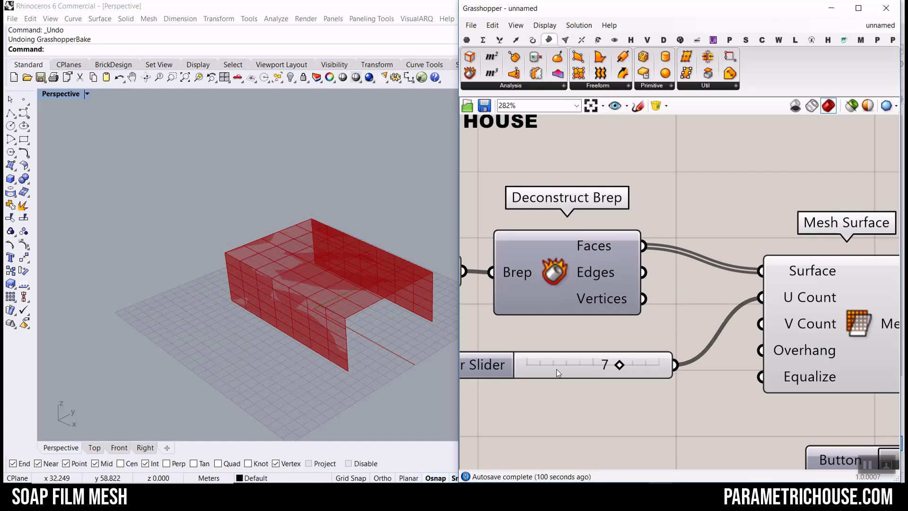
Step: Add a second number slider set to 5 below the first and connect it to the V Count input of Mesh Surface
left_click_drag(558, 373, 558, 350)
double_click(547, 383)
type("5")
key("Return")
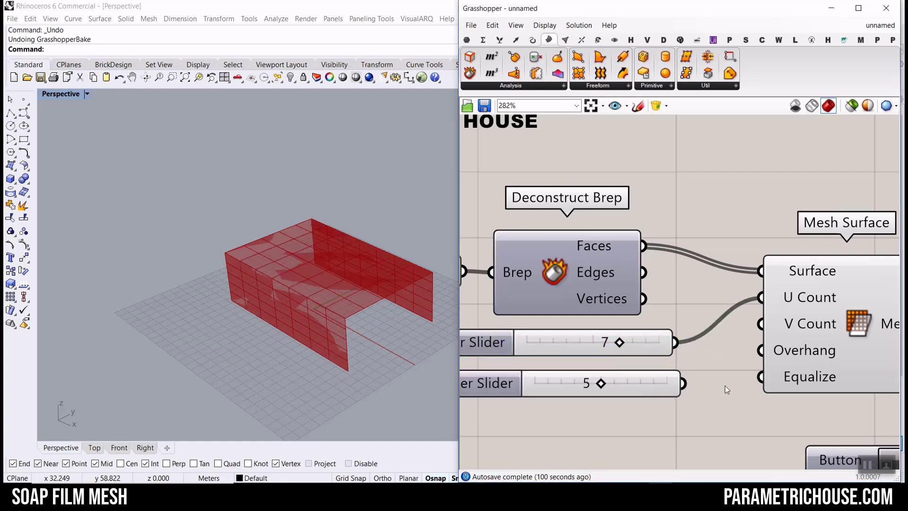
left_click_drag(684, 383, 776, 323)
Step: Turn off the preview of the Brep parameter so only the mesh displays in the viewport
right_click_drag(584, 304, 690, 303)
right_click(521, 260)
left_click(549, 281)
right_click_drag(298, 299, 323, 300)
scroll(322, 300, "up", 2)
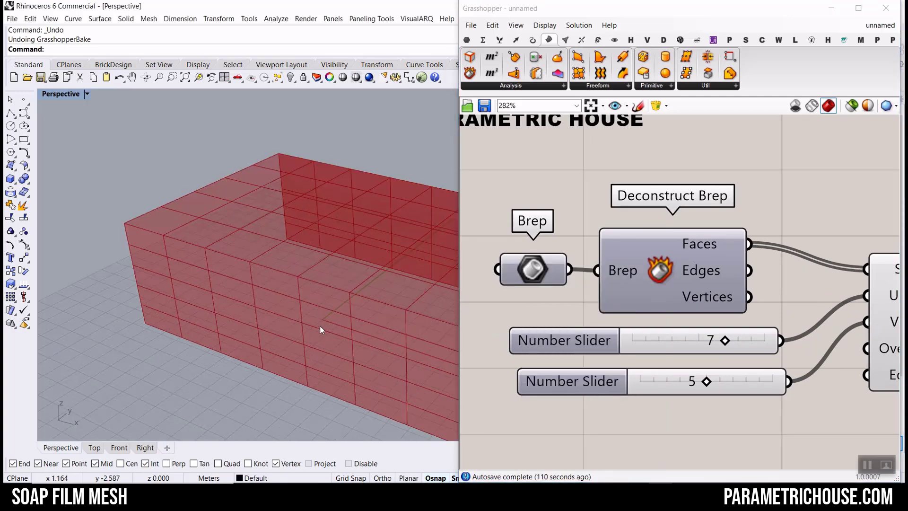
Step: Try other division counts with the V Count slider, and set the U Count slider to 9
scroll(269, 307, "down", 1)
mouse_move(702, 383)
left_mouse_down()
mouse_move(685, 384)
mouse_move(716, 384)
left_mouse_up()
left_click_drag(727, 342, 757, 347)
scroll(376, 331, "down", 3)
Step: Bring back the hidden box polysurface and raise the top edge at one of its open ends
right_click_drag(246, 336, 312, 350)
key("ctrl+z")
right_click_drag(356, 280, 355, 328)
left_click(356, 329, "ctrl+shift")
left_click_drag(366, 298, 368, 273)
left_click(376, 241)
Step: Select the reshaped box polysurface and hide it
right_click_drag(316, 335, 355, 315)
scroll(358, 324, "up", 2)
left_click(367, 326)
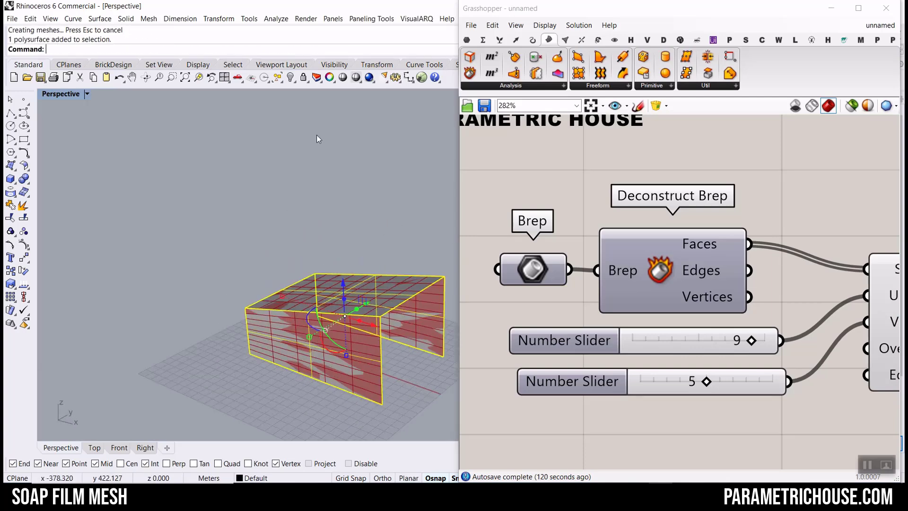
left_click(292, 79)
Step: Examine how the mesh divisions line up across the faces of the reshaped box with the current U and V sliders
scroll(246, 295, "down", 4)
right_click_drag(260, 306, 276, 330)
scroll(323, 345, "up", 7)
right_click_drag(329, 362, 384, 260)
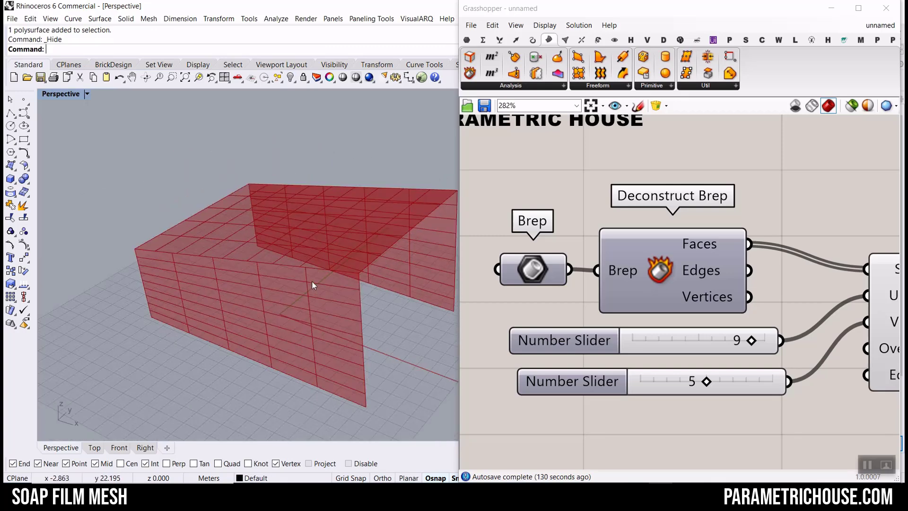
scroll(335, 278, "up", 2)
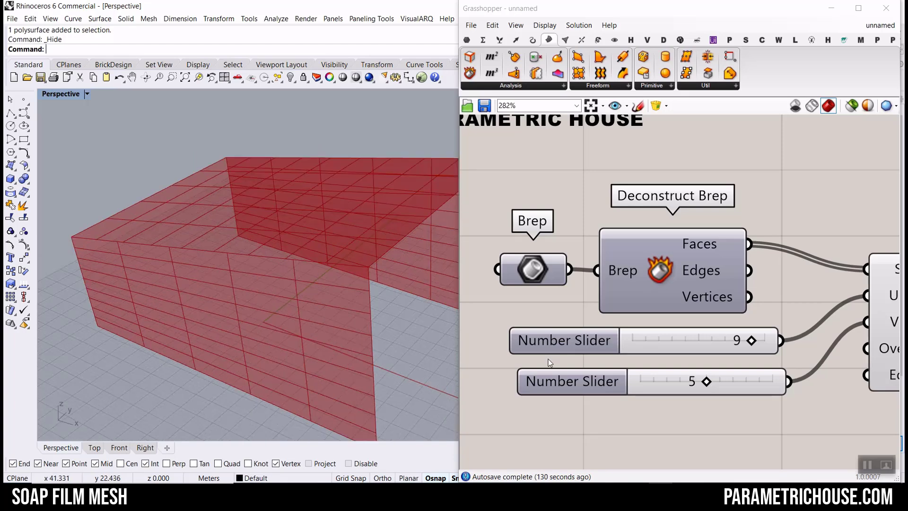
mouse_move(705, 384)
left_mouse_down()
mouse_move(679, 382)
mouse_move(705, 382)
left_mouse_up()
scroll(383, 292, "down", 6)
right_click_drag(383, 292, 410, 339)
scroll(411, 340, "up", 6)
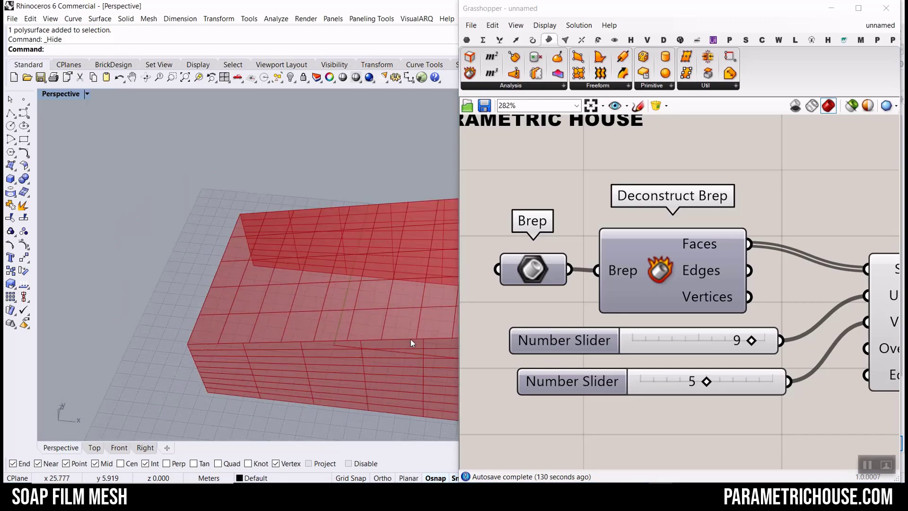
scroll(426, 340, "up", 5)
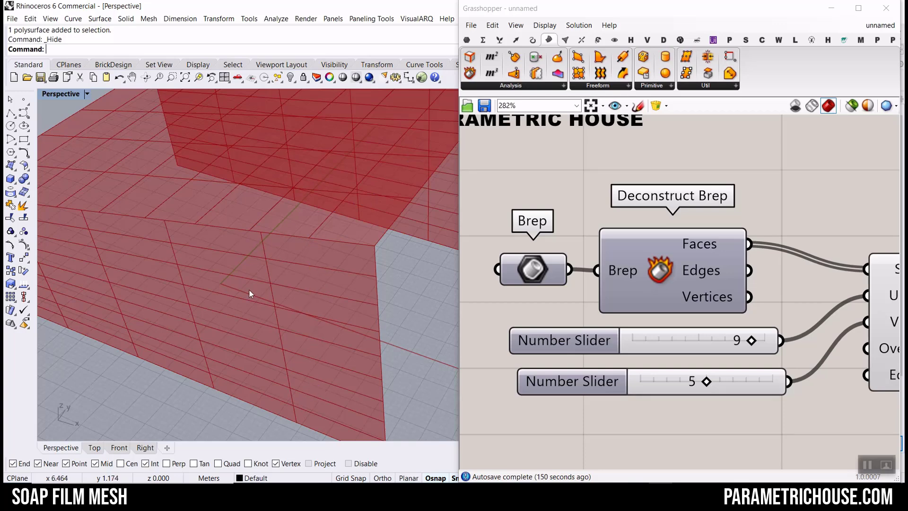
scroll(267, 284, "down", 5)
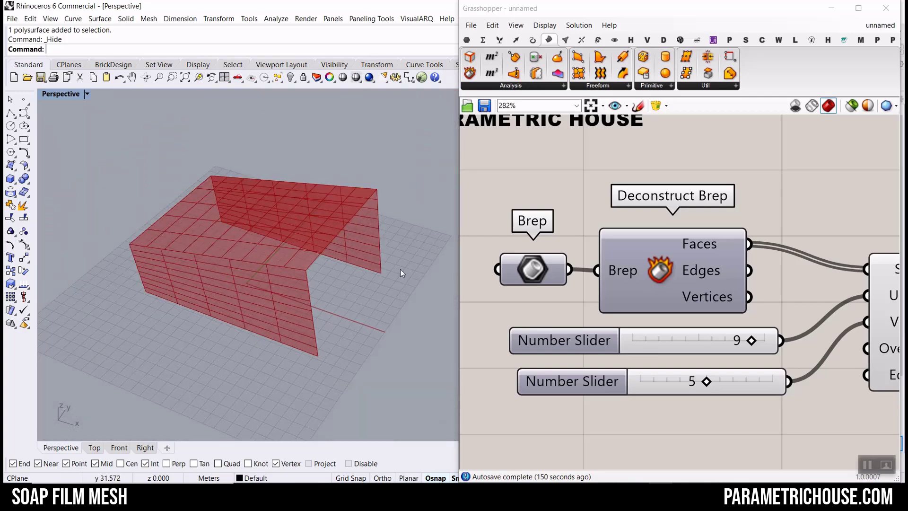
Step: Move the Button and BouncySolver farther along the canvas, and shift Mesh Surface away from Deconstruct Brep
scroll(709, 307, "down", 5)
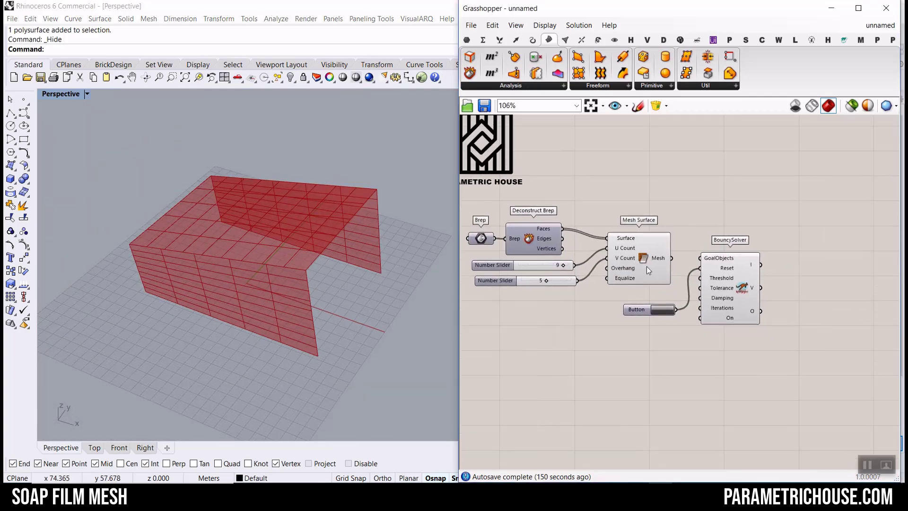
left_click_drag(717, 319, 818, 287)
left_click(757, 312)
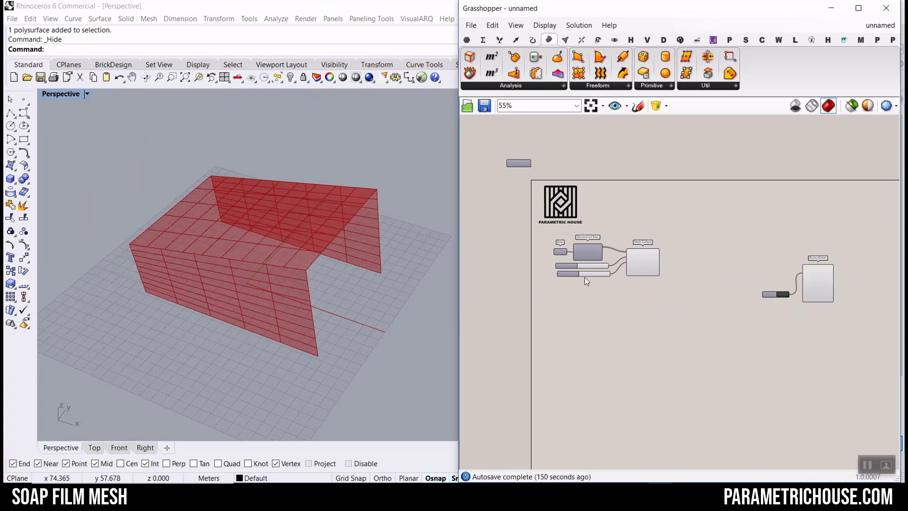
scroll(583, 290, "up", 4)
left_click_drag(723, 225, 824, 222)
Step: Delete the two number sliders feeding the U Count and V Count inputs
scroll(664, 232, "up", 3)
left_click_drag(670, 221, 604, 275)
key("Delete")
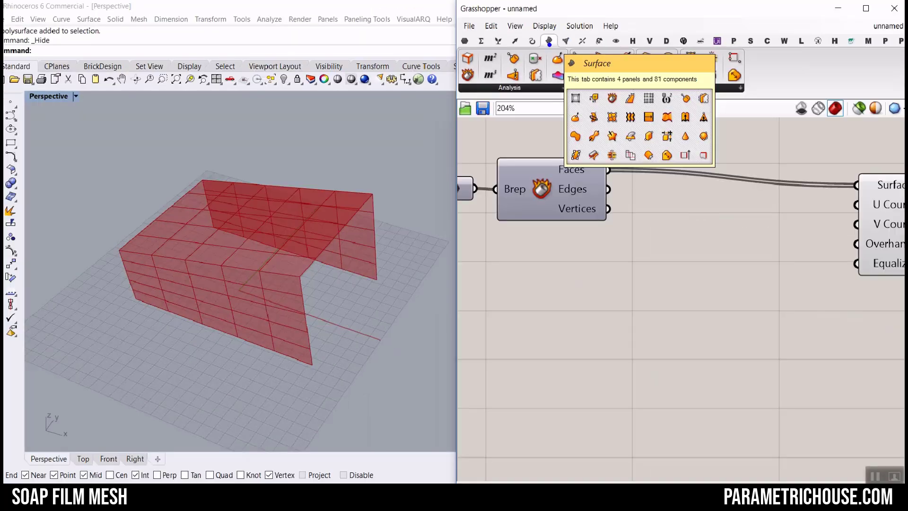
Step: Place a Dimensions component between Deconstruct Brep and Mesh Surface and feed it the Faces output
left_click(501, 160)
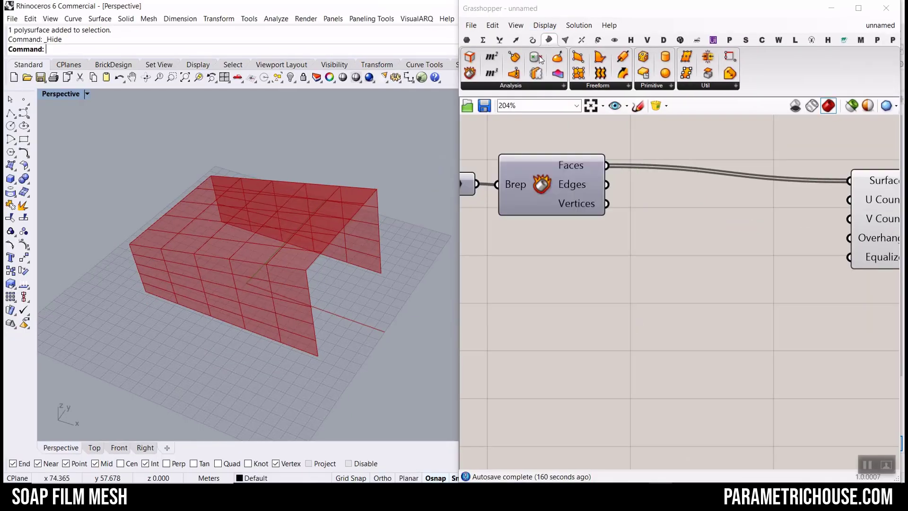
left_click(524, 87)
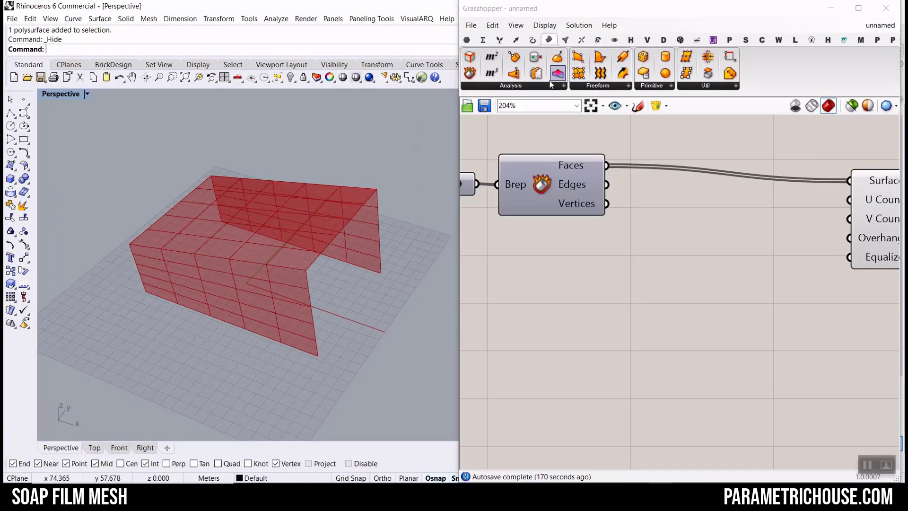
left_click(529, 86)
left_click_drag(496, 173, 691, 247)
left_click_drag(607, 165, 643, 246)
right_click_drag(643, 249, 549, 189)
scroll(533, 175, "down", 2)
scroll(498, 132, "up", 4)
right_click_drag(687, 264, 603, 251)
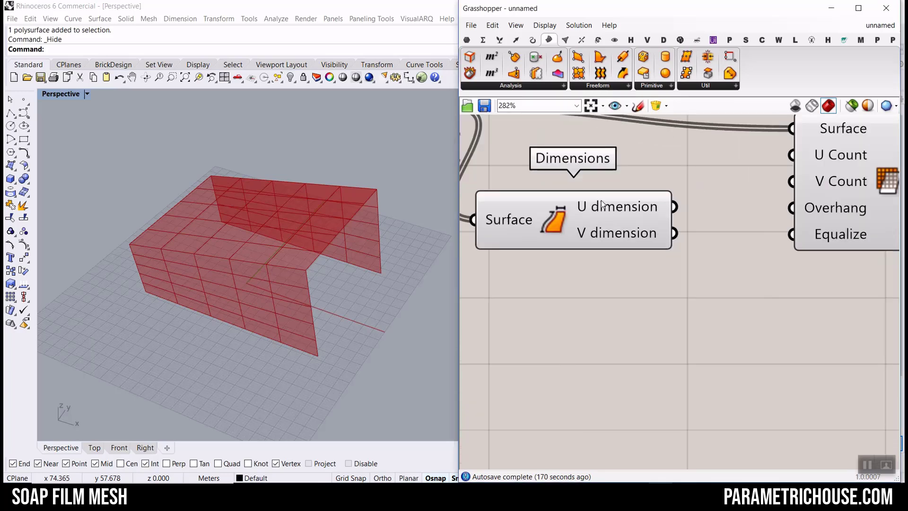
key("ctrl+1")
left_click(558, 225)
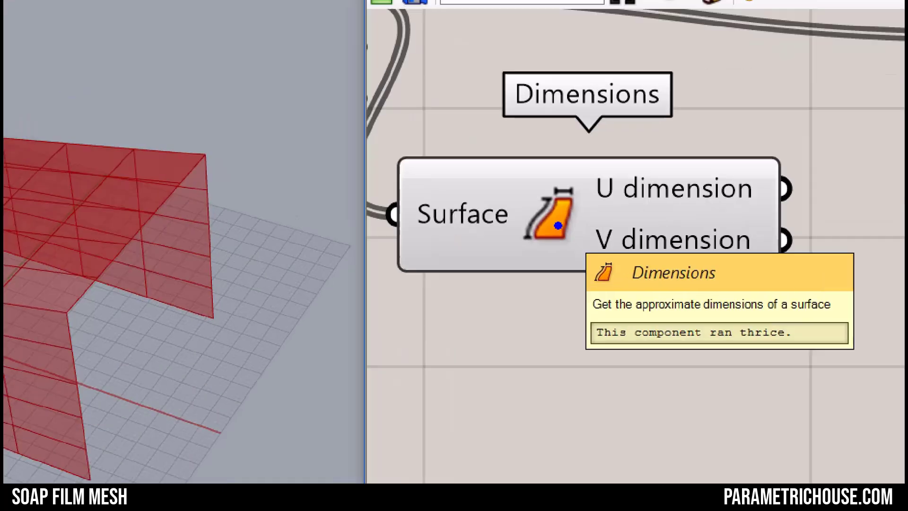
left_click_drag(637, 324, 773, 324)
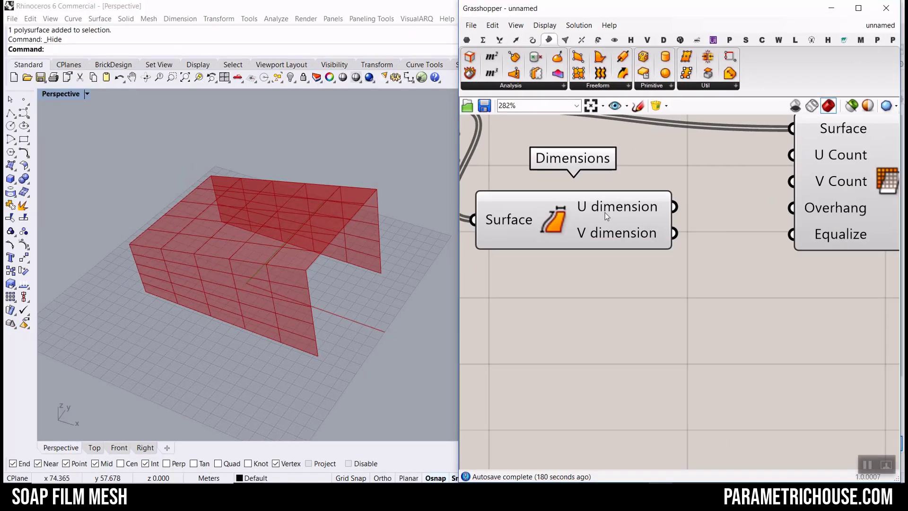
Step: Attach one panel to the U dimension output and another to the V dimension output of the Dimensions component
scroll(617, 225, "down", 5)
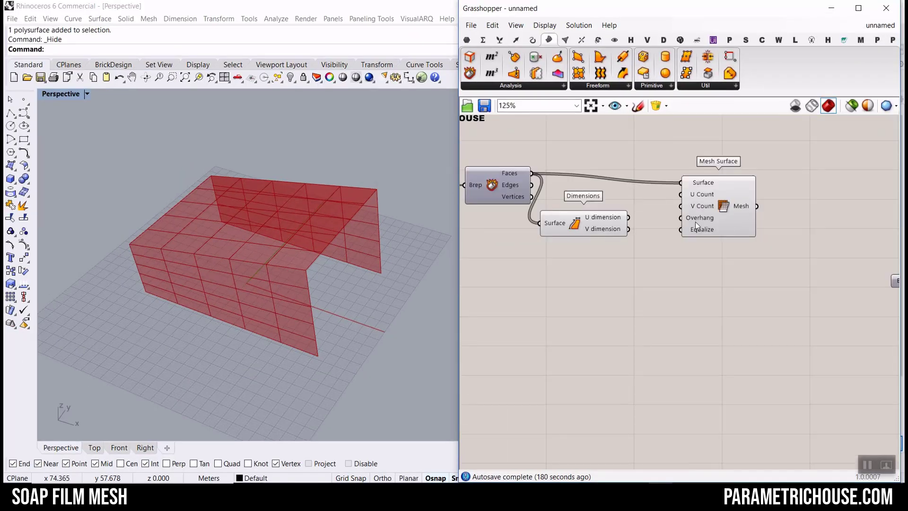
left_click(695, 223)
scroll(624, 220, "up", 4)
mouse_move(599, 209)
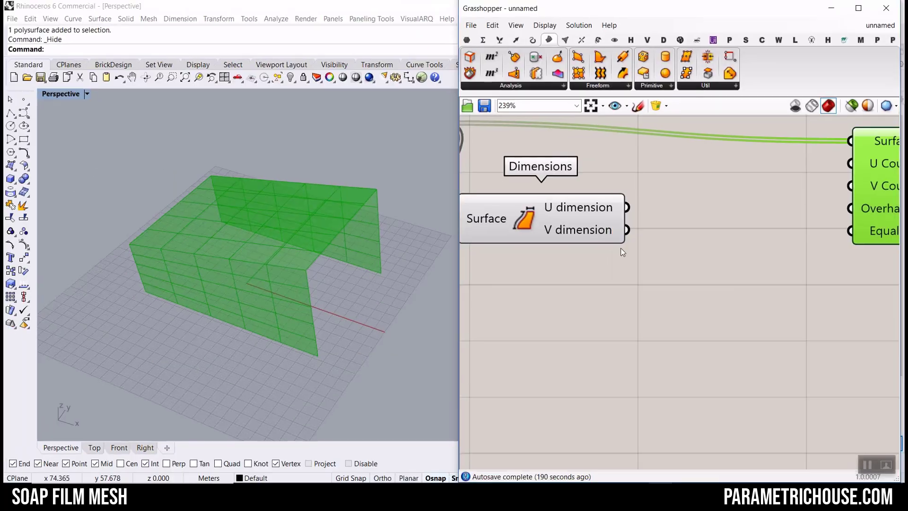
double_click(638, 305)
type("panel")
key("Return")
left_click_drag(627, 305, 749, 232)
left_click_drag(628, 211, 741, 372)
left_click_drag(628, 230, 666, 346)
scroll(670, 348, "up", 1)
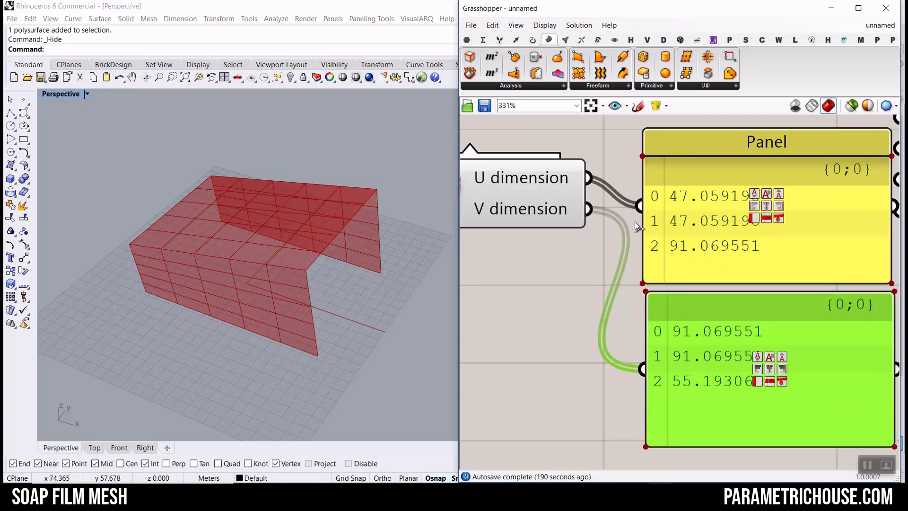
Step: Compare the U and V dimensions of the three faces in the two panels
key("ctrl+2")
mouse_move(642, 257)
left_mouse_down()
mouse_move(753, 258)
mouse_move(760, 245)
left_mouse_up()
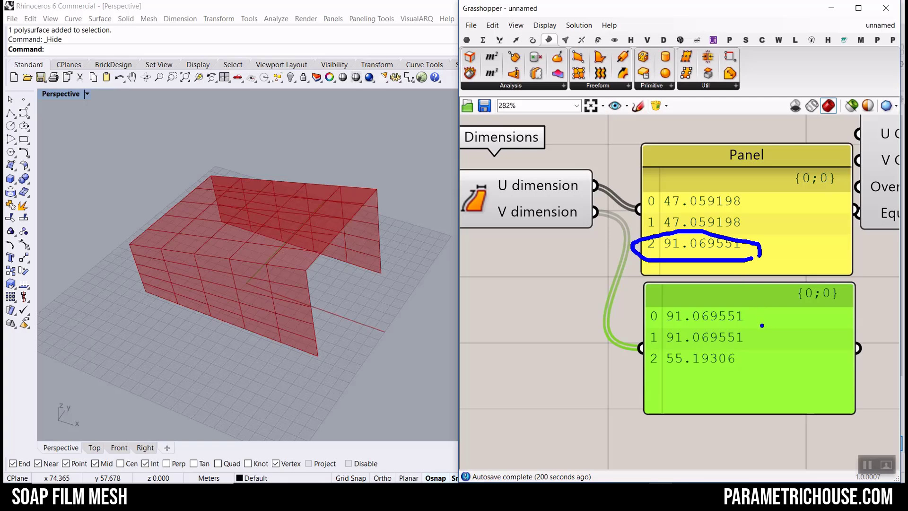
mouse_move(759, 338)
left_mouse_down()
mouse_move(636, 330)
mouse_move(780, 322)
mouse_move(724, 352)
left_mouse_up()
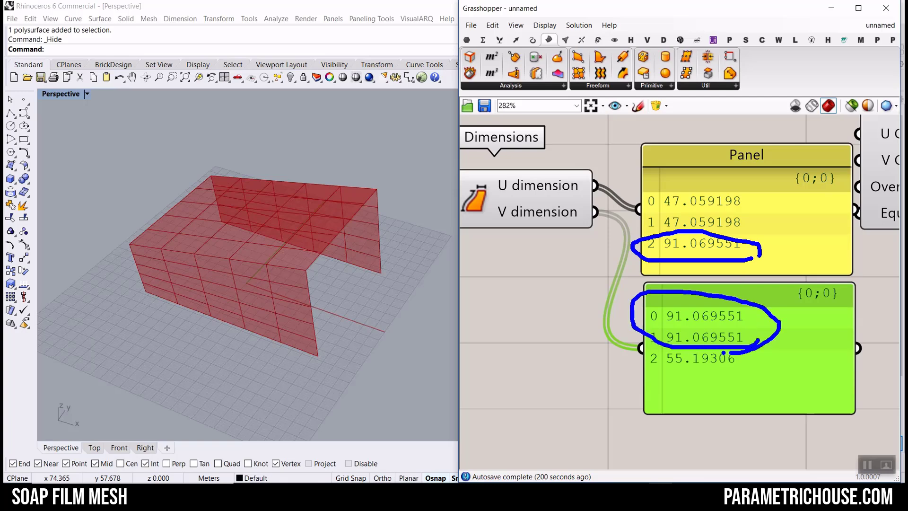
key("ctrl+z")
key("ctrl+z")
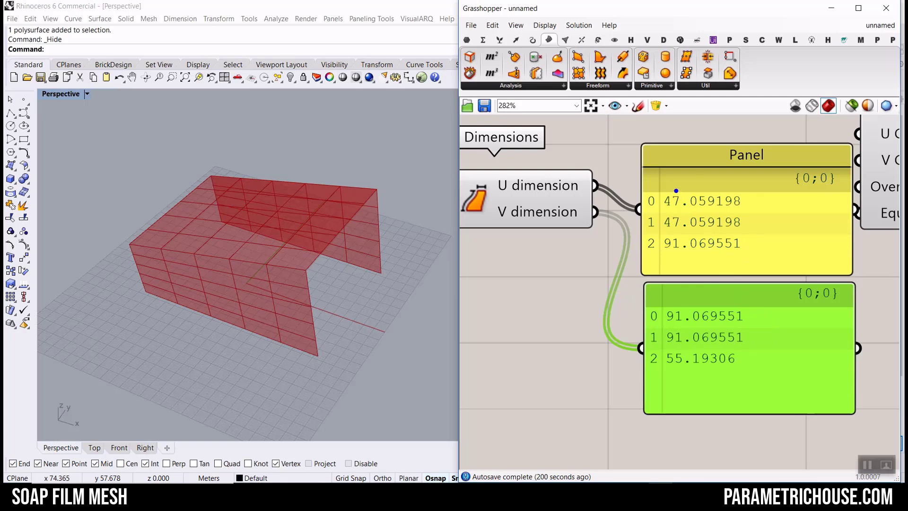
mouse_move(525, 296)
left_mouse_down()
mouse_move(533, 271)
mouse_move(563, 310)
left_mouse_up()
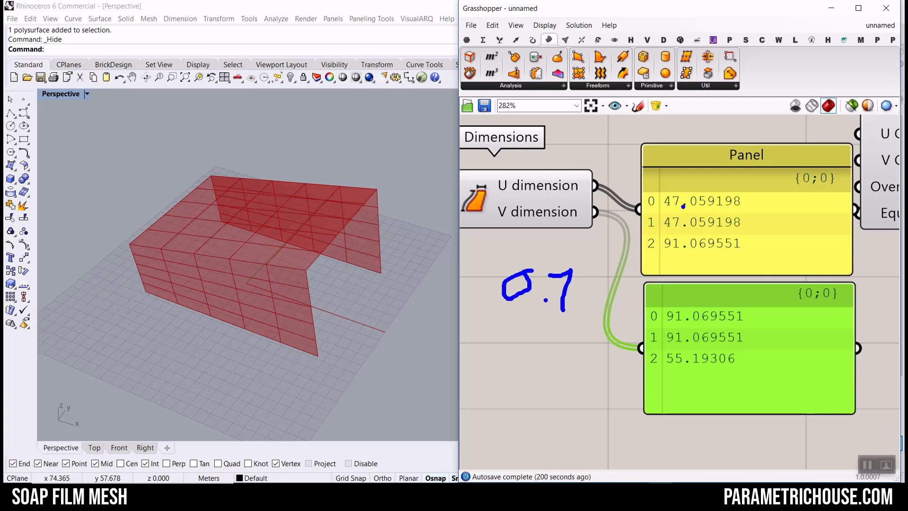
left_click_drag(675, 193, 680, 363)
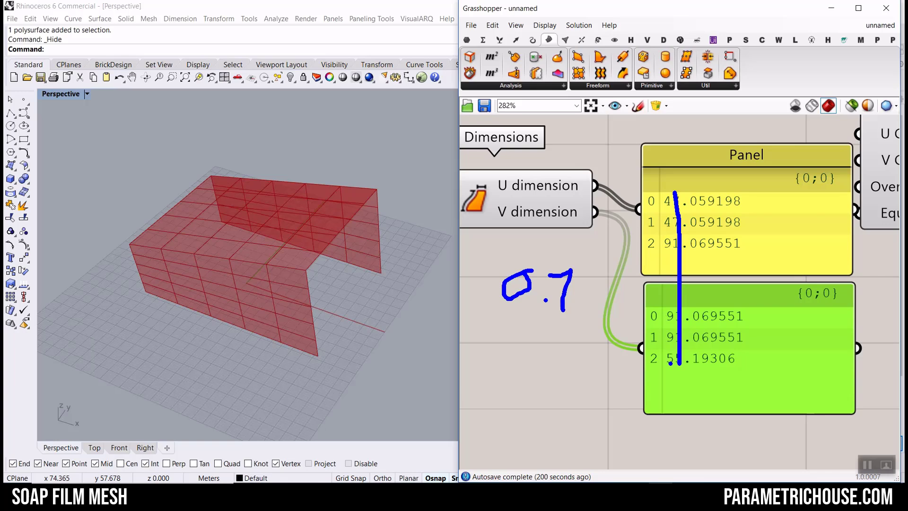
key("Escape")
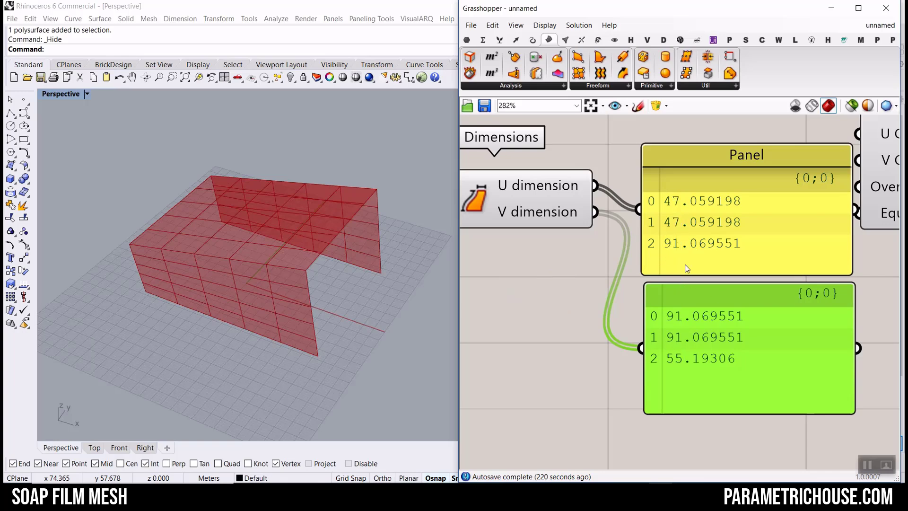
Step: Delete the two panels attached to the Dimensions component
left_click(721, 255)
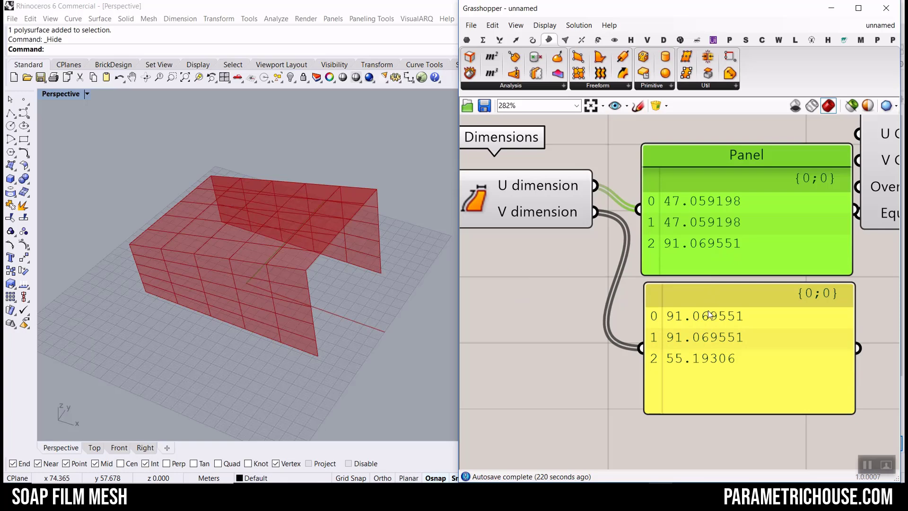
key("Delete")
left_click(697, 330)
key("Delete")
scroll(667, 286, "down", 3)
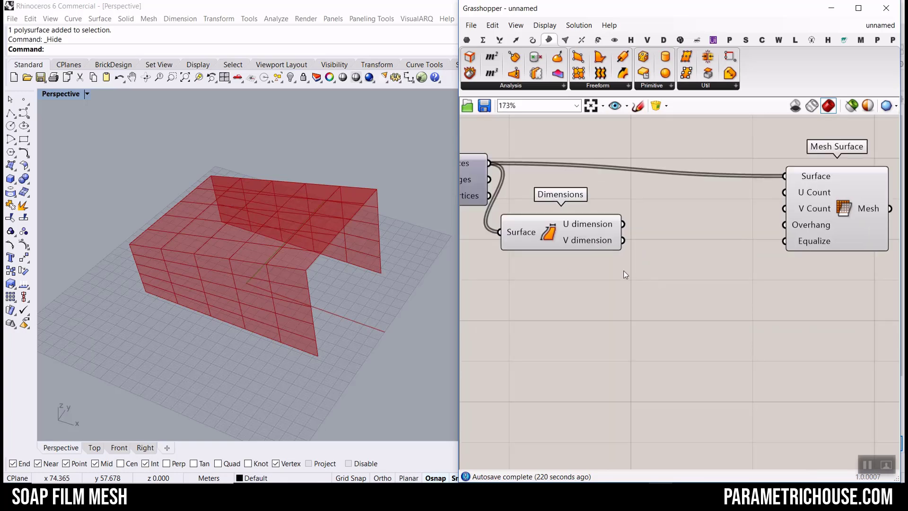
Step: Add a Multiplication component and connect U dimension to its A input
scroll(636, 279, "up", 2)
left_click(483, 40)
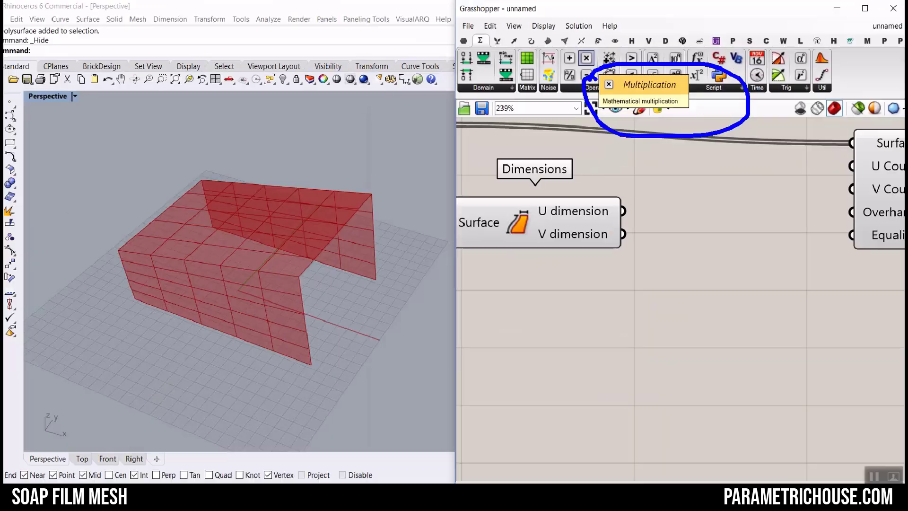
left_click(586, 58)
left_click(724, 265)
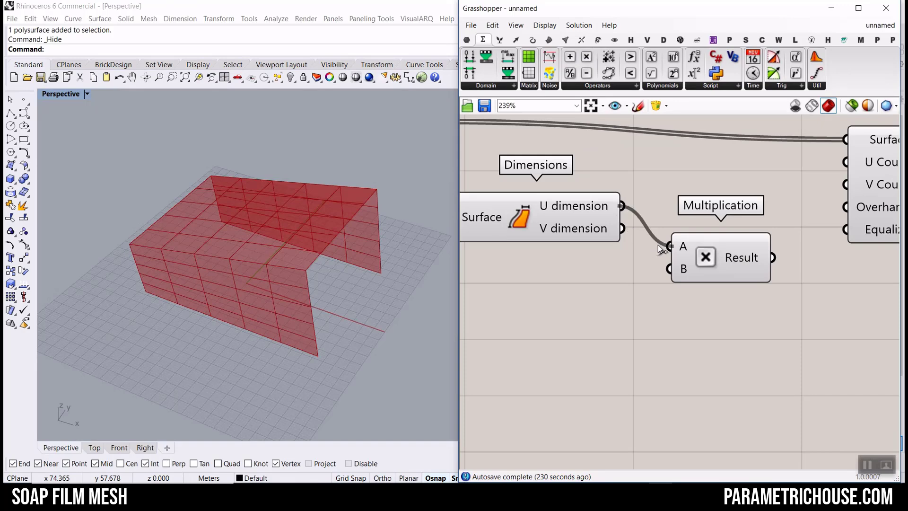
left_click_drag(661, 250, 669, 246)
Step: Create a number slider of 0.255 for the Multiplication's B input and connect the Result to Mesh Surface's U Count
scroll(604, 283, "up", 4)
double_click(564, 303)
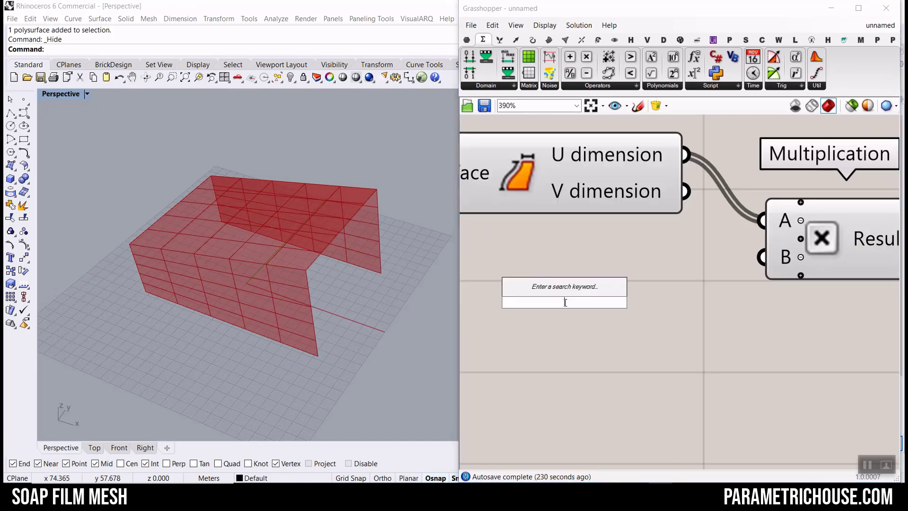
type("0.255")
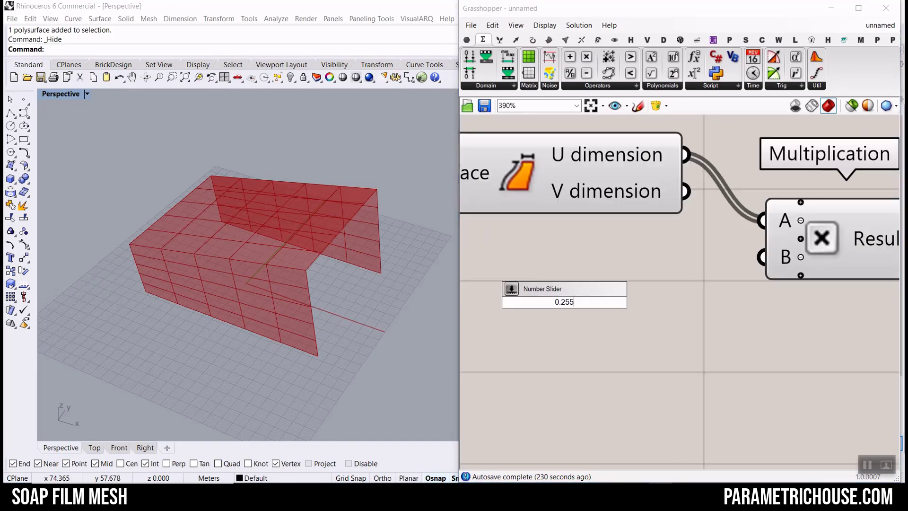
key("Return")
left_click_drag(688, 303, 676, 274)
left_click_drag(718, 272, 763, 257)
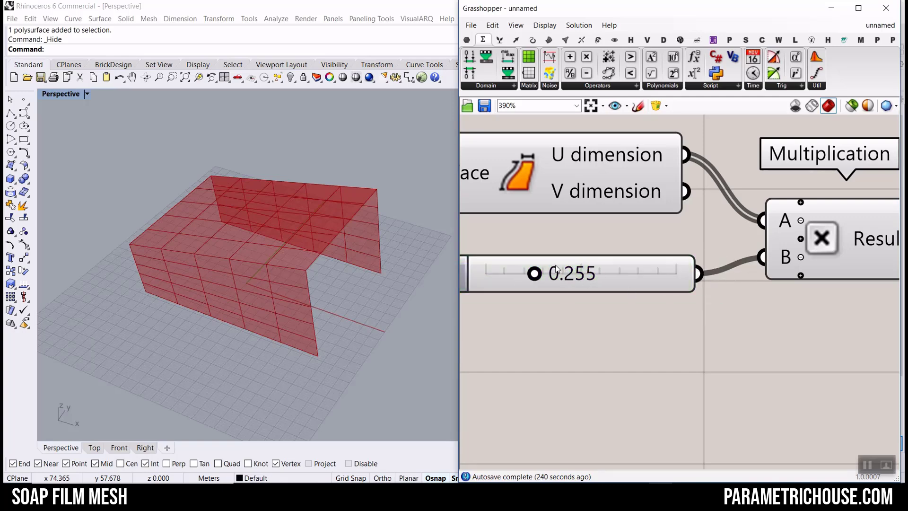
scroll(557, 269, "down", 5)
scroll(649, 288, "up", 3)
left_click_drag(666, 284, 737, 189)
Step: Duplicate the Multiplication component, feed V dimension into the copy's A input, and connect its Result to V Count
right_click_drag(592, 329, 701, 320)
left_click(721, 284)
key("ctrl+c")
key("ctrl+v")
left_click_drag(723, 291, 720, 342)
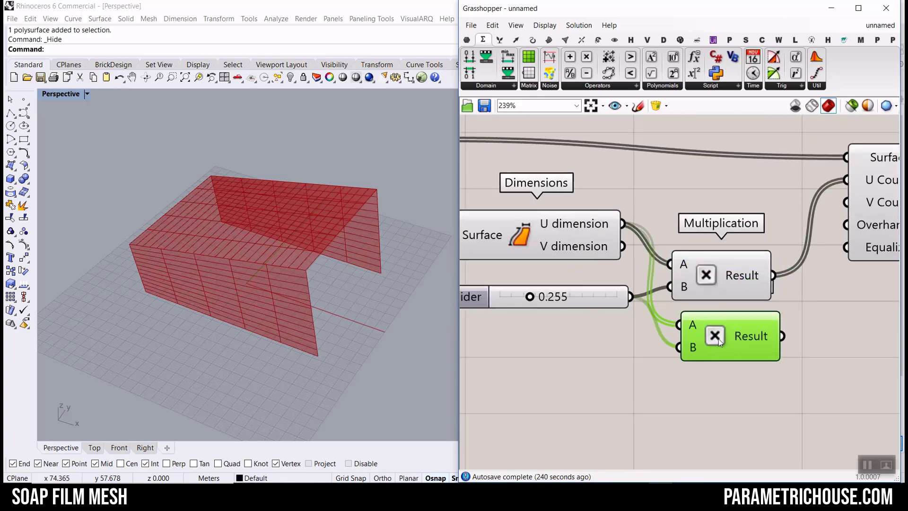
left_click_drag(623, 248, 680, 326)
left_click_drag(782, 335, 847, 202)
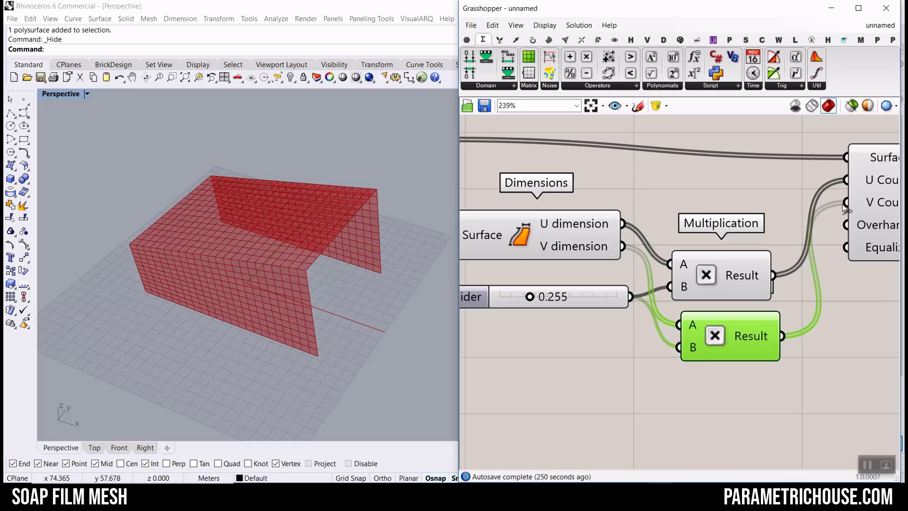
Step: Set the multiplier slider to 0.075 and inspect how the mesh divisions align across the faces
scroll(518, 334, "up", 4)
left_click_drag(540, 281, 507, 286)
right_click_drag(265, 302, 290, 247)
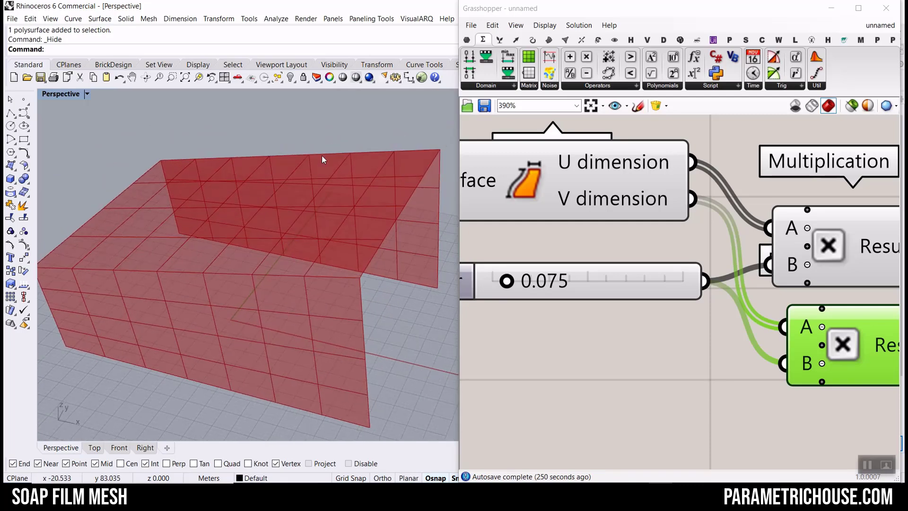
right_click_drag(385, 250, 350, 246)
scroll(640, 263, "down", 6)
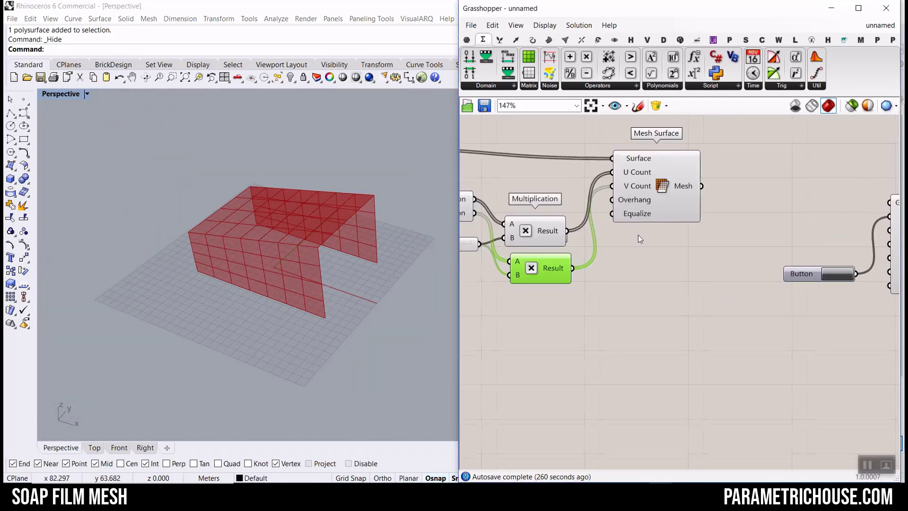
Step: Add a Mesh Join component after Mesh Surface and connect the Mesh output to its Meshes input
mouse_move(678, 200)
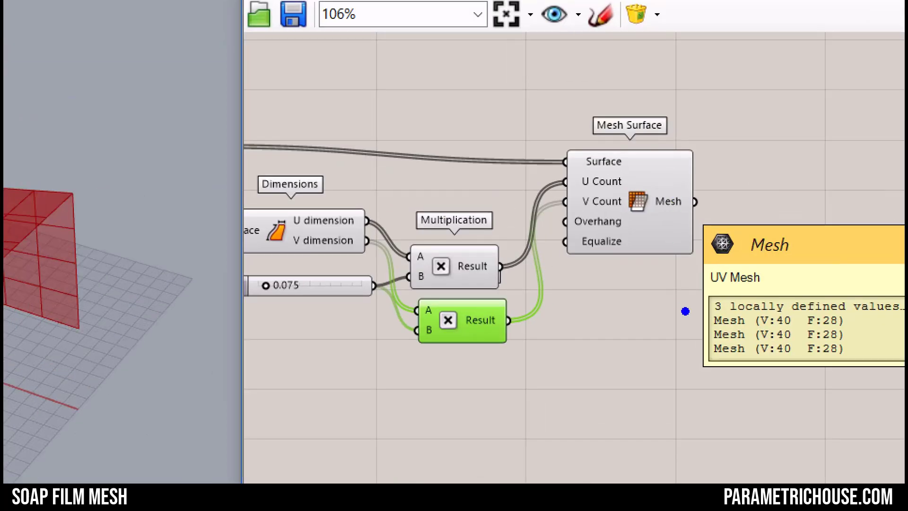
mouse_move(689, 294)
left_mouse_down("ctrl")
mouse_move(902, 387)
mouse_move(894, 387)
left_mouse_up("ctrl")
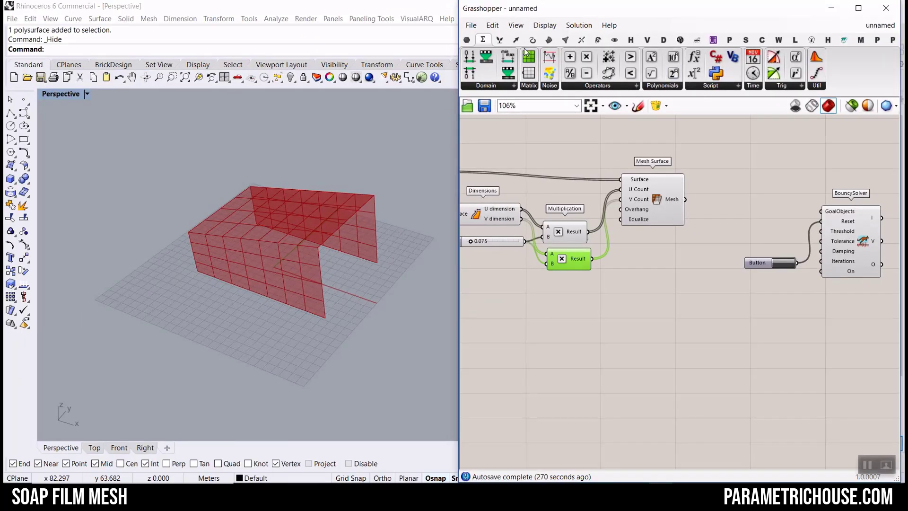
left_click(566, 40)
left_click(871, 89)
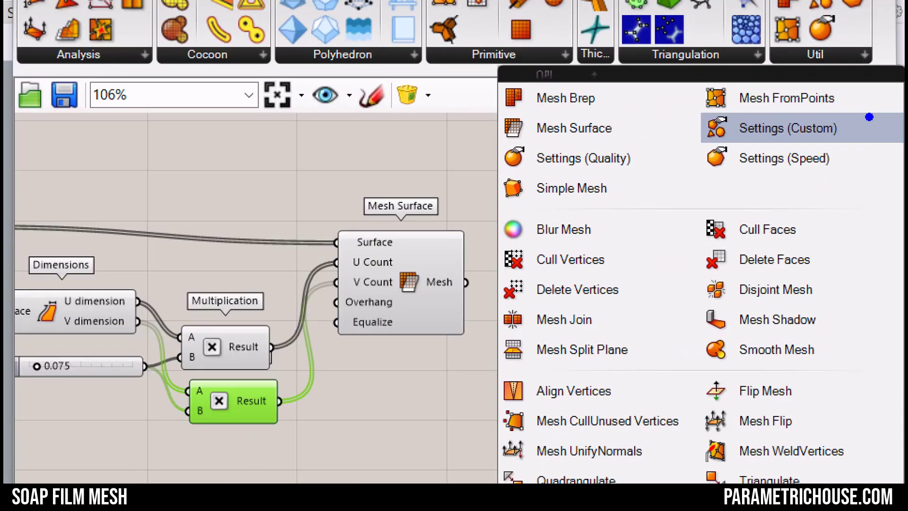
left_click_drag(461, 284, 621, 352, "ctrl")
mouse_move(642, 312)
left_mouse_down()
mouse_move(667, 306)
mouse_move(692, 280)
left_mouse_up()
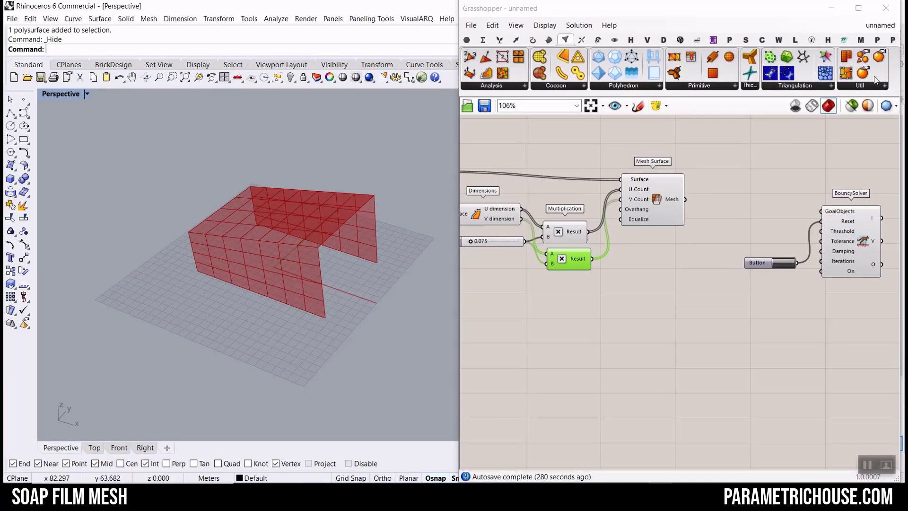
left_click(836, 59)
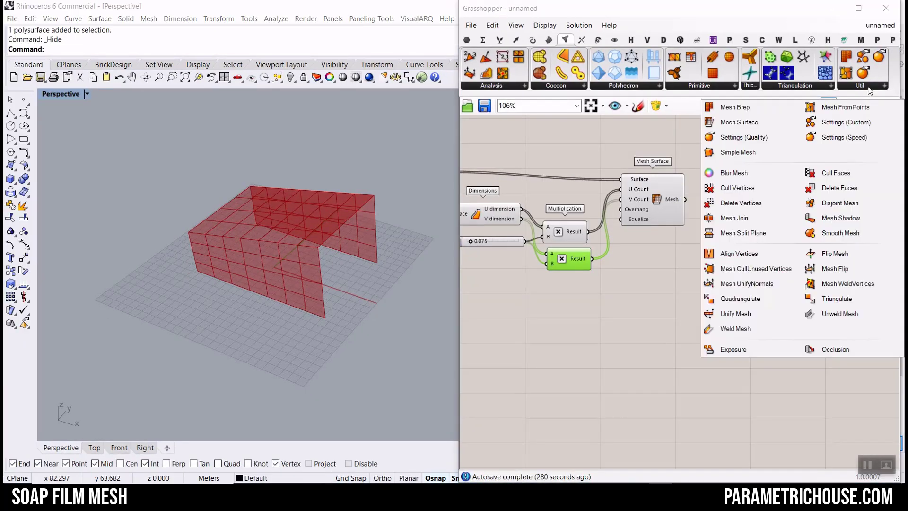
left_click(744, 218)
left_click(737, 201)
right_click_drag(712, 214, 667, 211)
scroll(668, 211, "up", 4)
left_click_drag(598, 171, 654, 175)
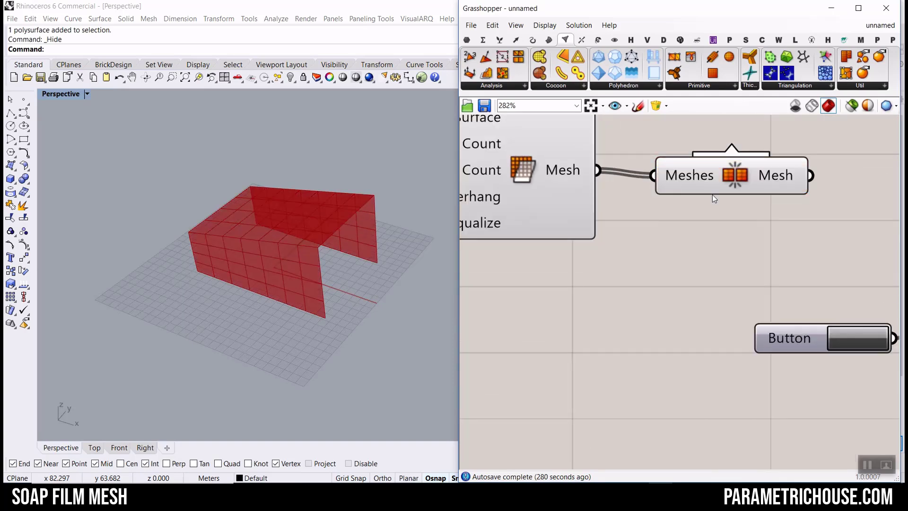
Step: Bake the joined mesh into Rhino and move the baked copy away from the preview to inspect it
right_click(770, 178)
left_click(781, 198)
left_click(796, 311)
left_click_drag(288, 239, 232, 284)
left_click(310, 314)
scroll(308, 310, "up", 4)
right_click_drag(289, 265, 265, 261)
scroll(266, 260, "down", 3)
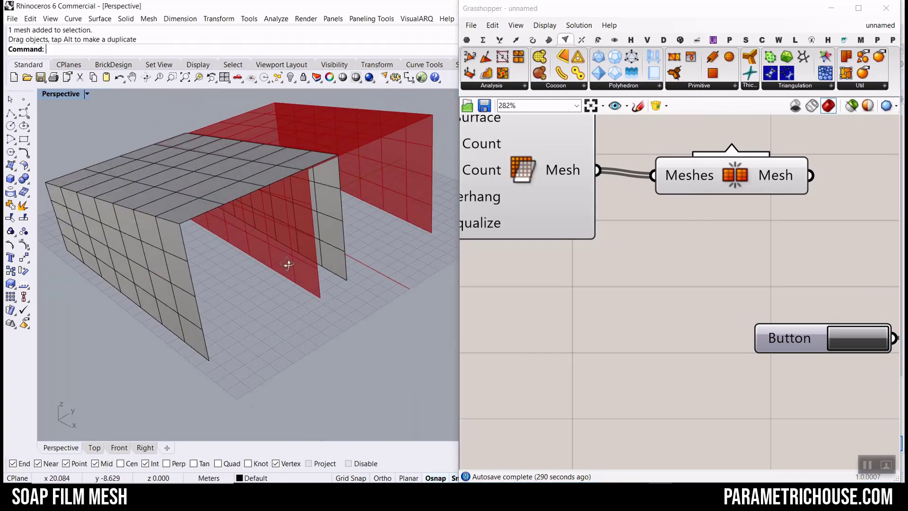
Step: Undo the move and the bake of the joined mesh, and delete the Mesh Join component
key("ctrl+z")
key("ctrl+z")
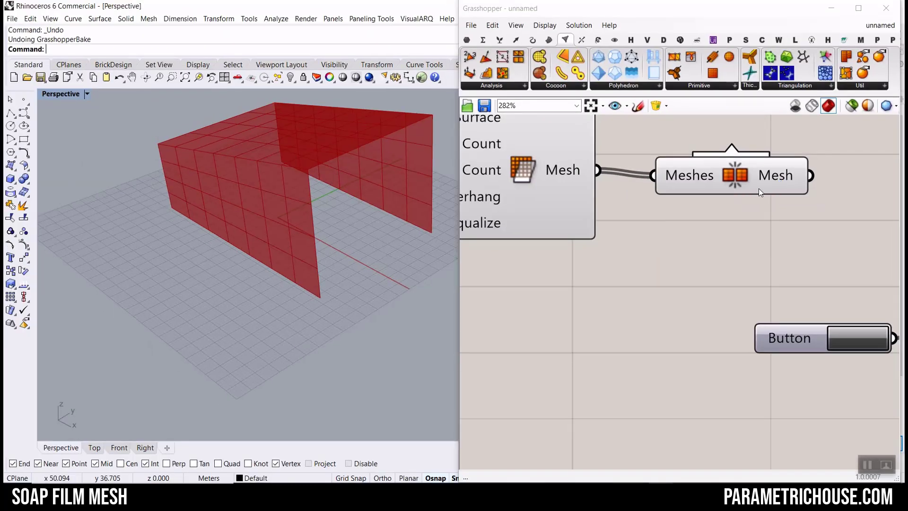
left_click(734, 170)
right_click_drag(733, 183, 710, 285)
left_click_drag(708, 287, 710, 232)
key("Delete")
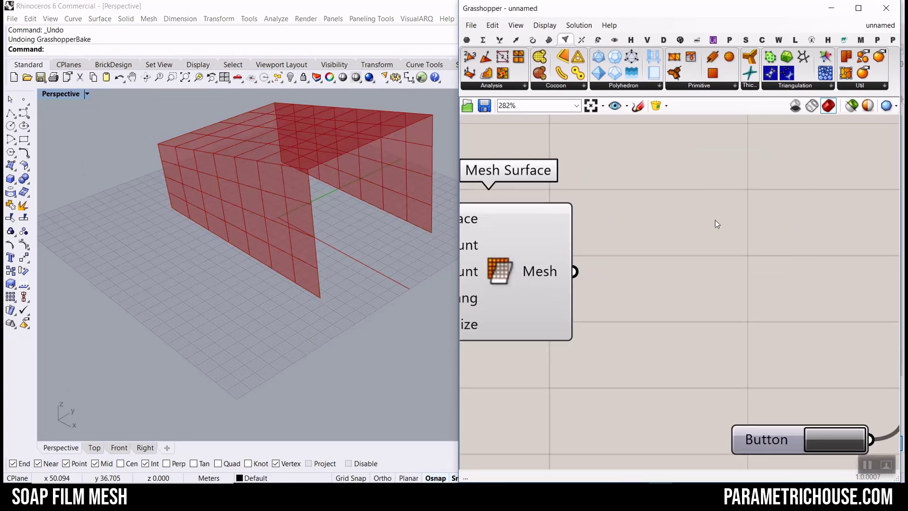
Step: Add a Weaverbird's Join Meshes and Weld component after Mesh Surface and connect the Mesh output to its Mesh input
left_click(780, 42)
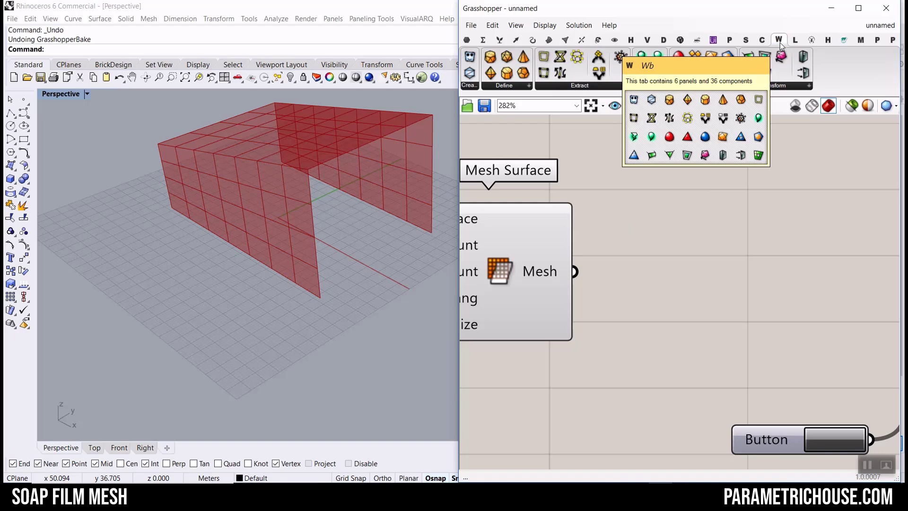
left_click(595, 88)
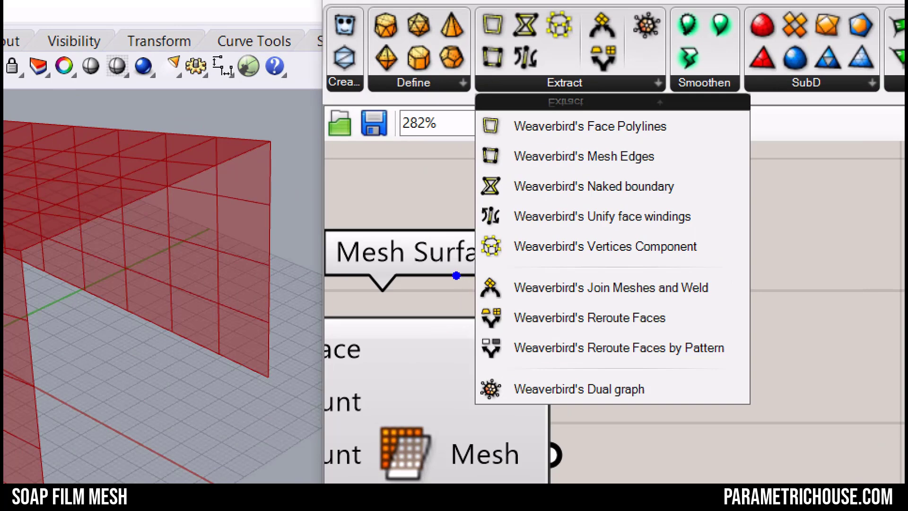
mouse_move(457, 260)
left_mouse_down("ctrl")
mouse_move(752, 309)
mouse_move(739, 303)
mouse_move(835, 227)
left_mouse_up("ctrl")
left_click_drag(869, 285, 779, 284)
mouse_move(814, 260)
left_mouse_down()
mouse_move(760, 292)
mouse_move(801, 313)
left_mouse_up()
key("Escape")
left_click(582, 86)
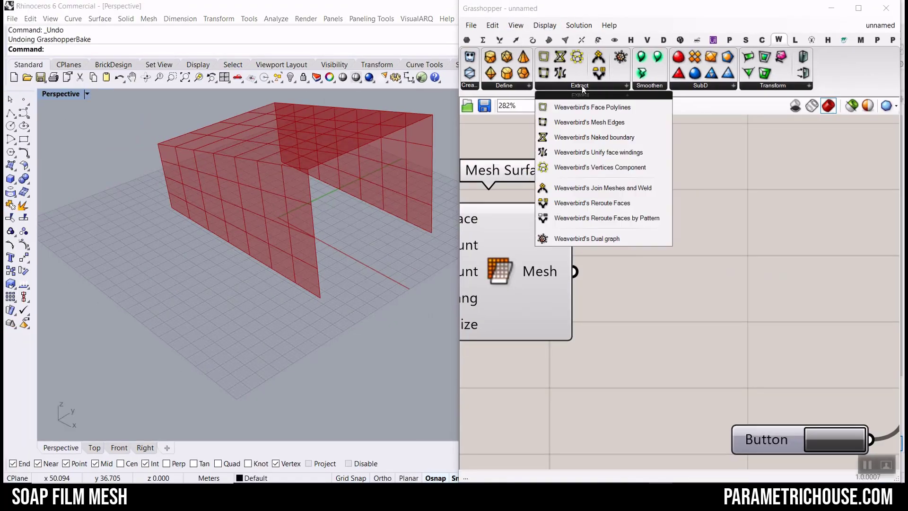
left_click(603, 188)
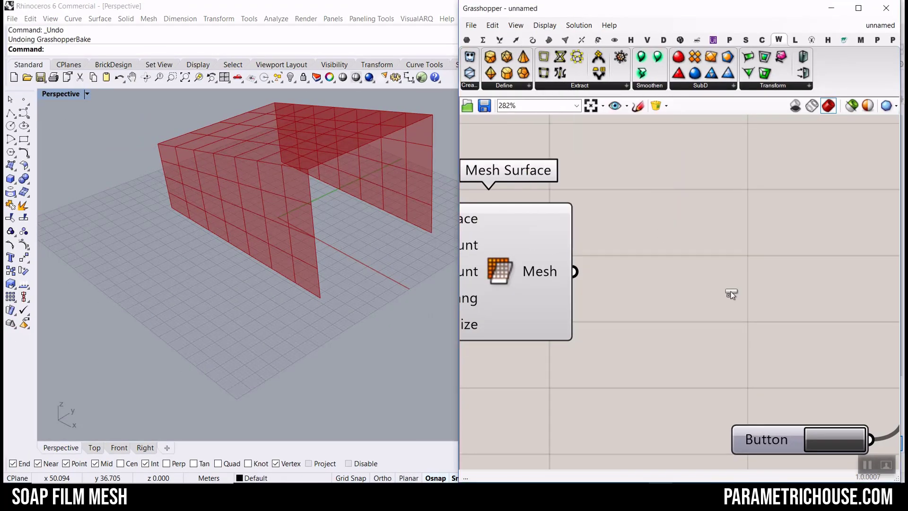
left_click(696, 276)
left_click_drag(574, 272, 707, 296)
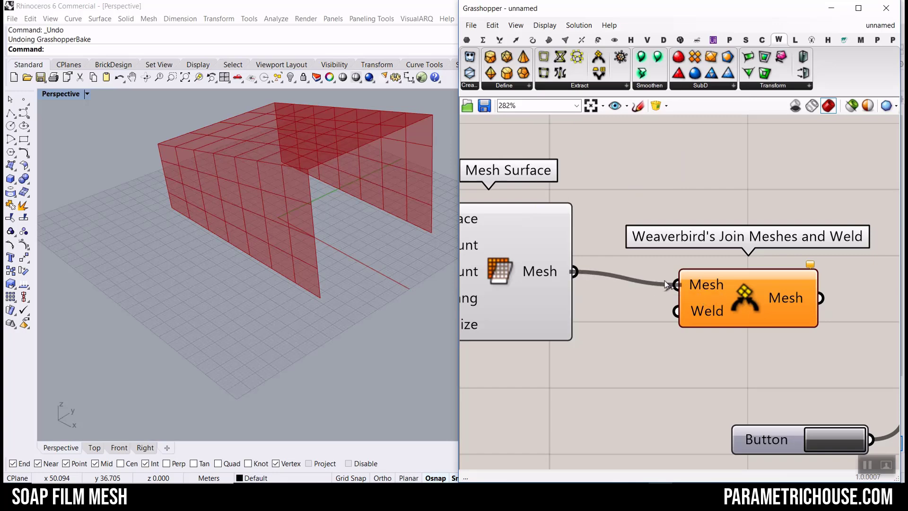
Step: Set the Boolean value of the Weld input on the Weaverbird's Join Meshes and Weld component
scroll(665, 280, "up", 3)
right_click(657, 218)
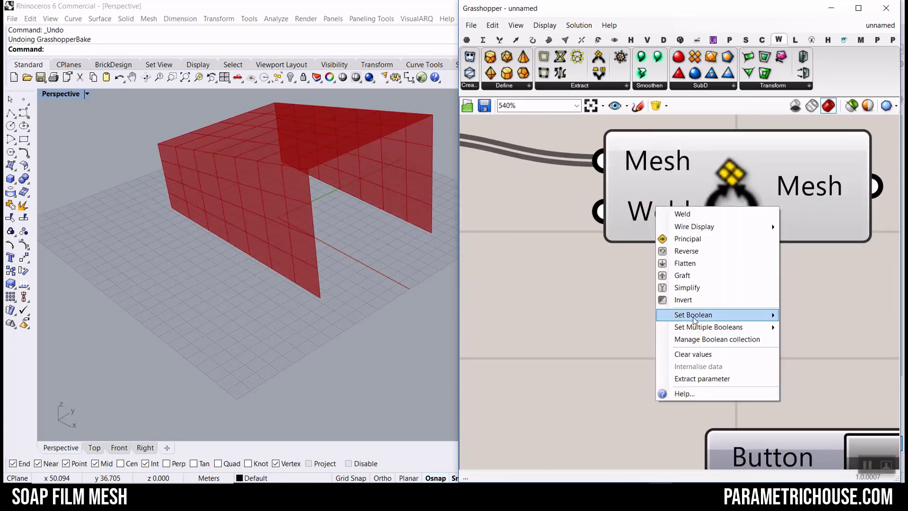
mouse_move(695, 316)
left_click(806, 328)
scroll(634, 243, "down", 4)
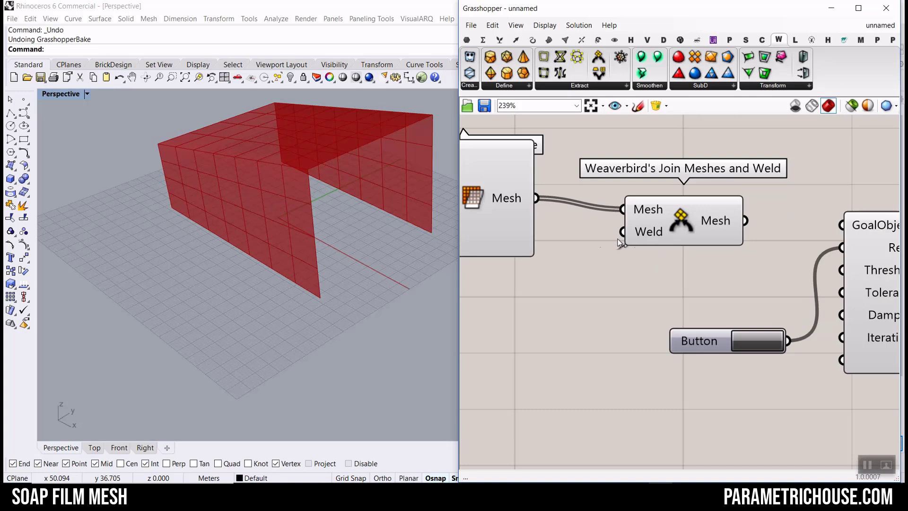
Step: Add a Mesh Join component above the Weaverbird join component and feed it the Mesh Surface output for comparison
left_click(565, 41)
left_click(864, 88)
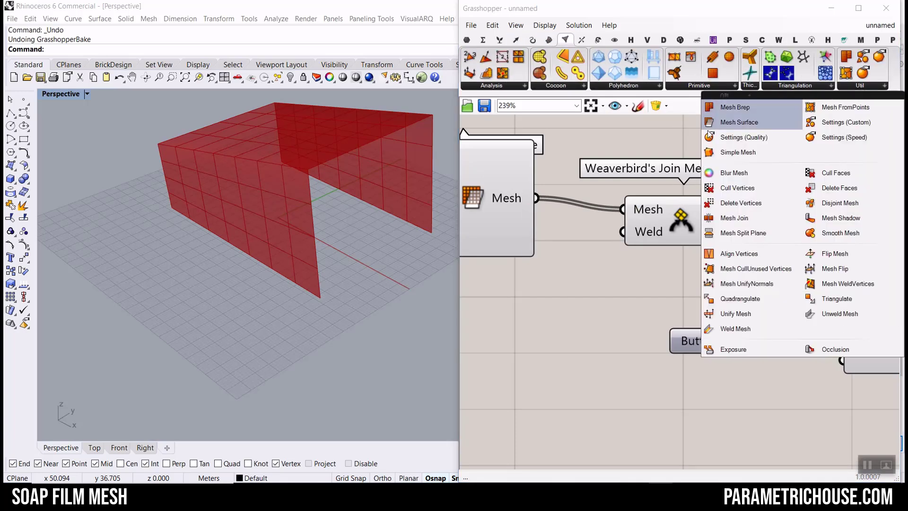
left_click(724, 219)
left_click(692, 131)
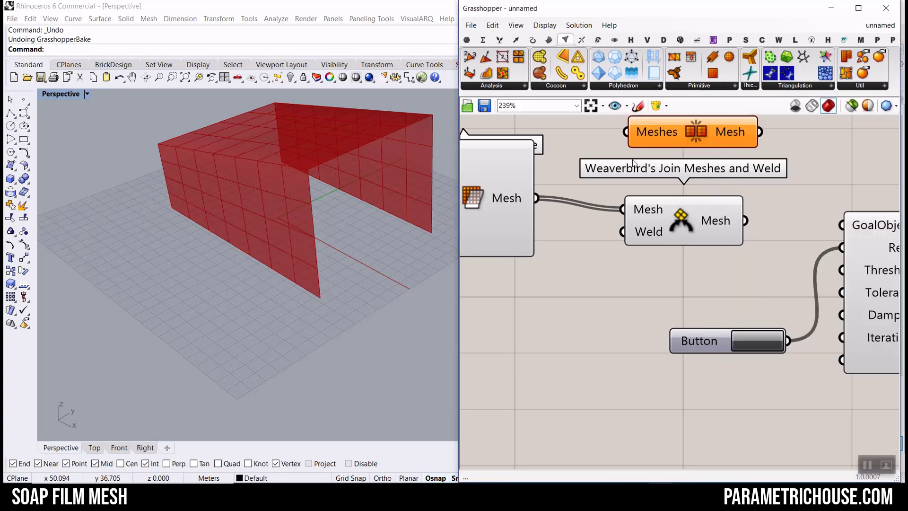
right_click_drag(633, 162, 616, 249)
left_click_drag(519, 286, 604, 226)
Step: Move the Button and BouncySolver farther away from the mesh joining components to free up canvas space
right_click_drag(670, 284, 584, 286)
scroll(583, 286, "down", 6)
left_click_drag(716, 366, 774, 317)
scroll(641, 301, "up", 5)
Step: Add a Panel, connect the Mesh Join output to it, and widen it so the mesh data fits
double_click(684, 264)
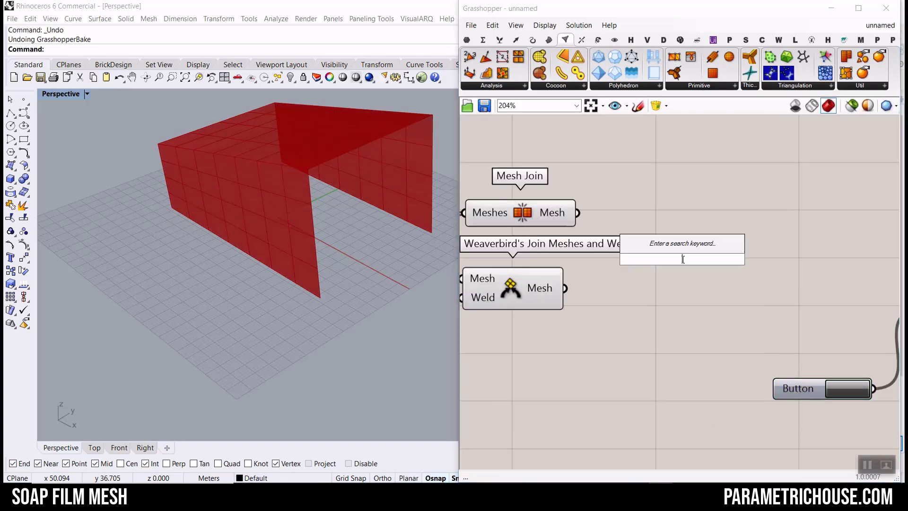
type("panel")
key("Return")
left_click_drag(682, 246, 683, 195)
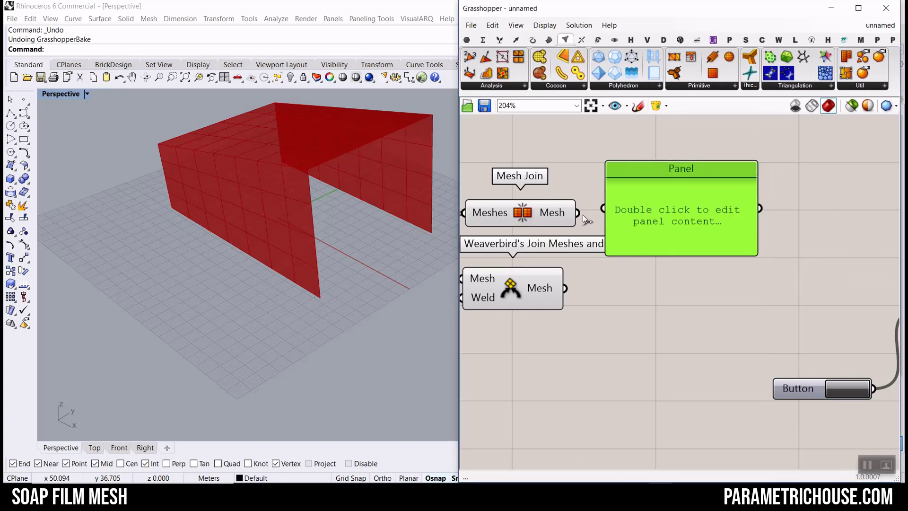
left_click_drag(579, 212, 603, 208)
left_click_drag(757, 229, 812, 230)
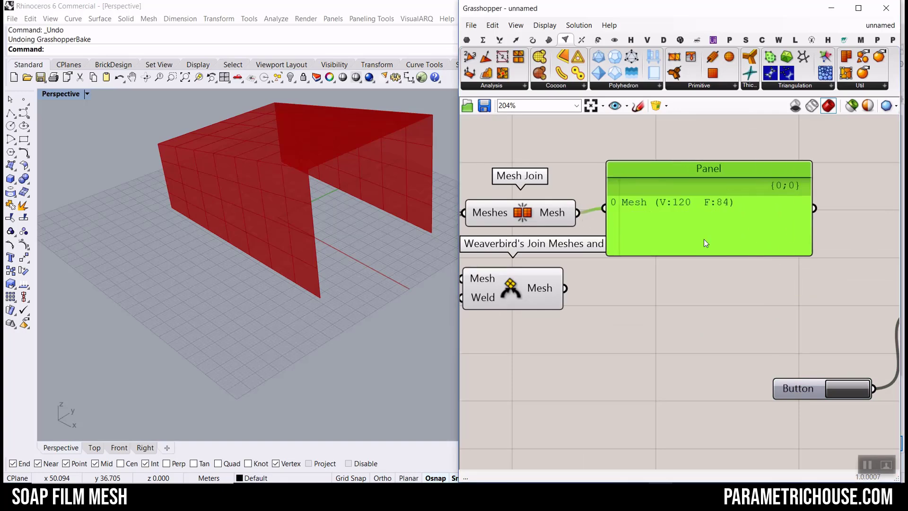
Step: Duplicate the Panel for the Weaverbird join output and compare the vertex and face counts of both joined meshes
left_click_drag(697, 243, 681, 320, "alt")
left_click_drag(594, 308, 598, 310)
scroll(700, 227, "up", 3)
scroll(649, 199, "down", 2)
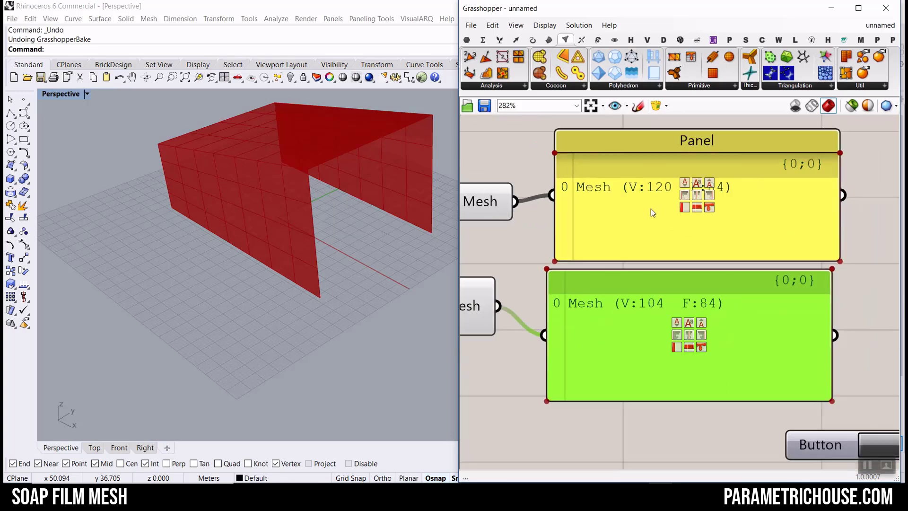
right_click_drag(651, 208, 604, 213)
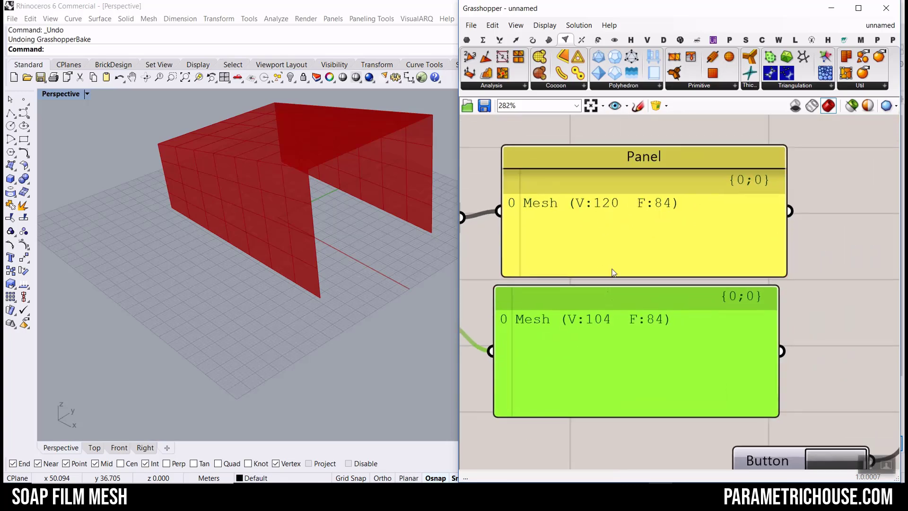
left_click_drag(601, 217, 596, 302)
mouse_move(554, 316)
left_mouse_down()
mouse_move(622, 301)
mouse_move(677, 314)
mouse_move(561, 331)
mouse_move(589, 296)
mouse_move(596, 267)
left_mouse_up()
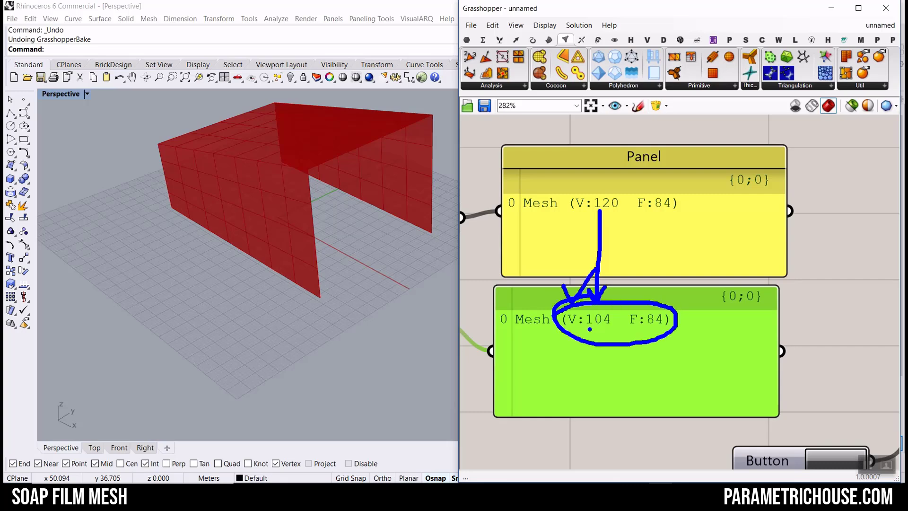
key("Escape")
scroll(643, 240, "down", 3)
scroll(607, 227, "up", 3)
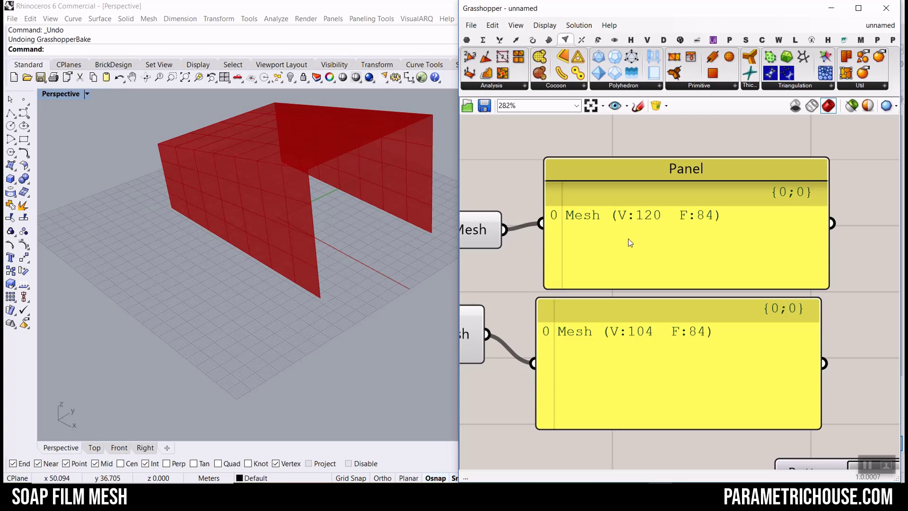
Step: Delete both Panels and the Mesh Join component, leaving only Weaverbird's Join Meshes and Weld after Mesh Surface
left_click(658, 248)
scroll(658, 249, "down", 4)
key("Delete")
left_click(565, 240)
key("Delete")
left_click(655, 300)
key("Delete")
mouse_move(545, 285)
left_mouse_down()
mouse_move(562, 280)
mouse_move(533, 281)
left_mouse_up()
left_click(603, 237)
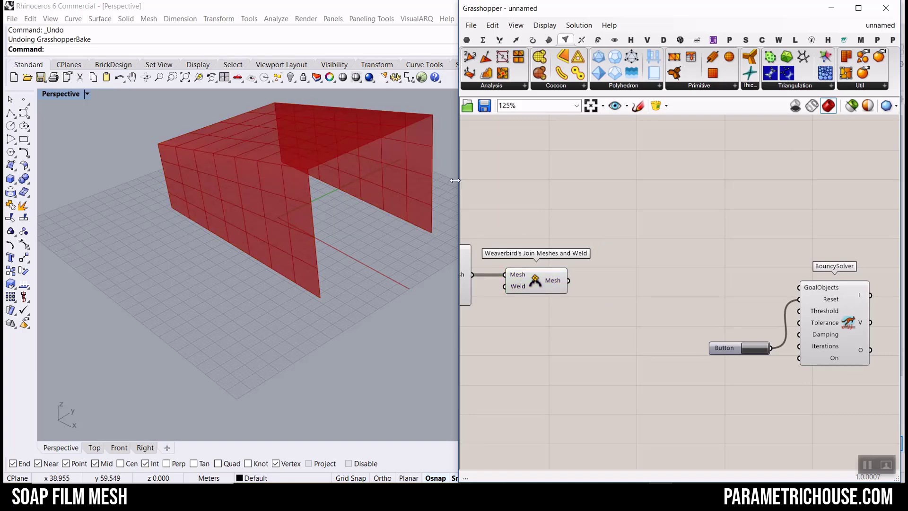
Step: Add Kangaroo's Show component after the Weaverbird join component and connect the welded Mesh output to its input
left_click_drag(460, 181, 326, 192)
left_click(784, 40)
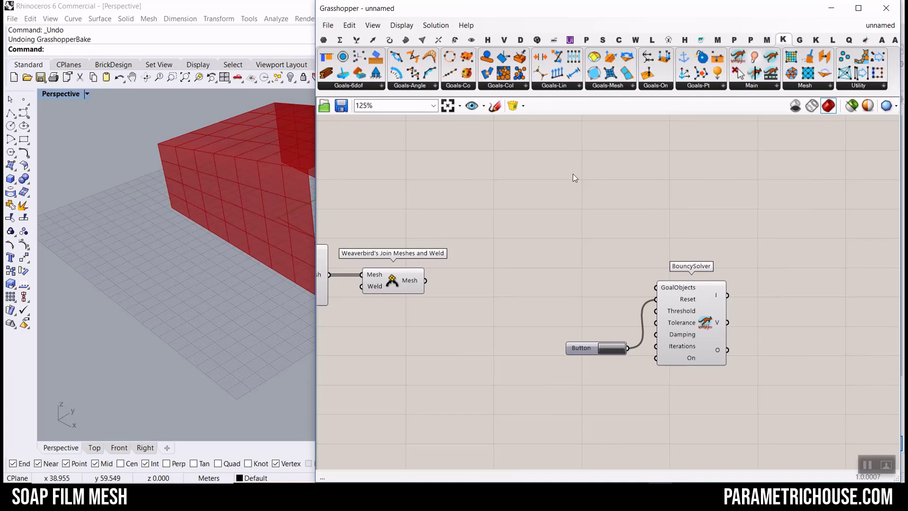
left_click_drag(314, 180, 467, 181)
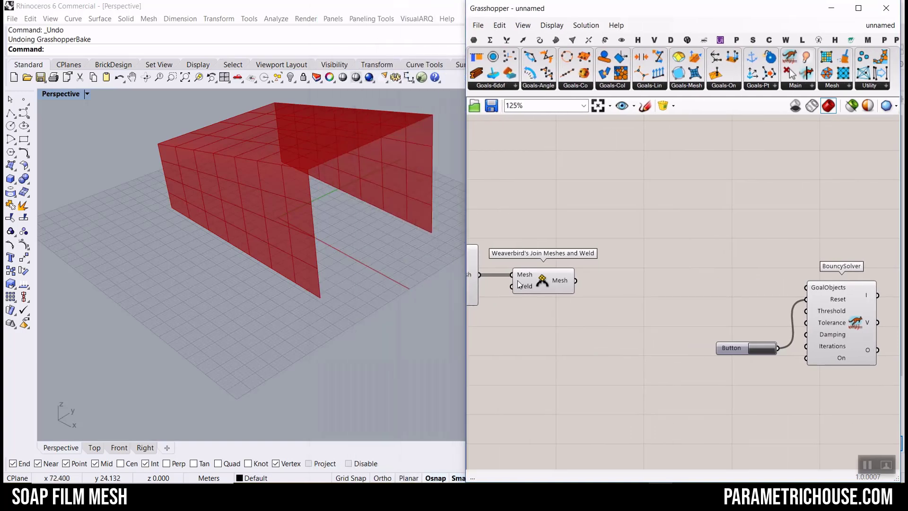
scroll(796, 226, "down", 4)
scroll(796, 225, "up", 3)
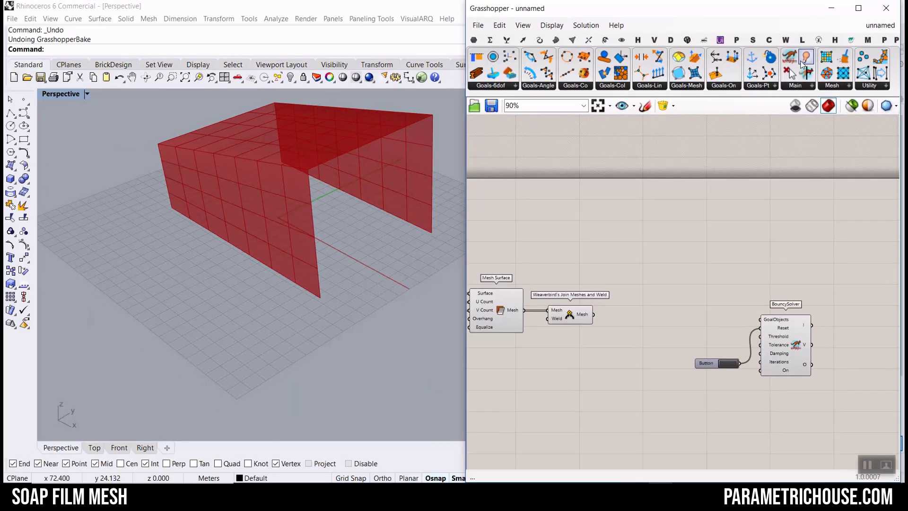
left_click_drag(806, 61, 627, 320)
scroll(682, 313, "up", 6)
left_click_drag(540, 306, 641, 310)
Step: Connect the Show component's output to the BouncySolver's GoalObjects input and inspect the solver's outputs
right_click_drag(730, 318, 623, 275)
left_click_drag(650, 256, 842, 276)
right_click_drag(721, 284, 692, 281)
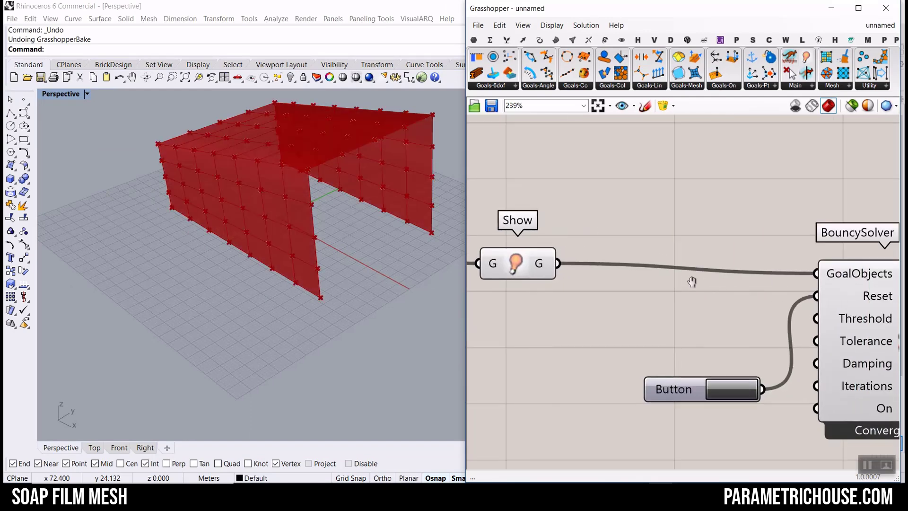
scroll(591, 281, "down", 3)
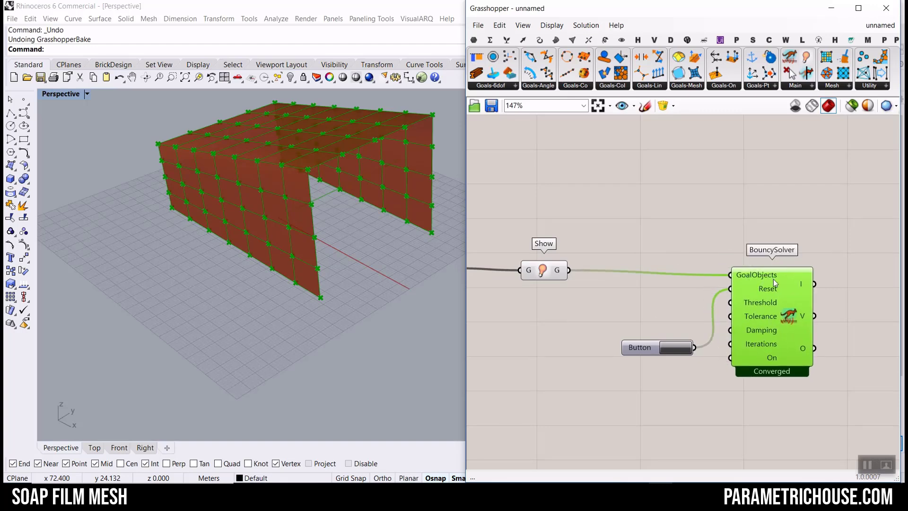
scroll(774, 282, "up", 3)
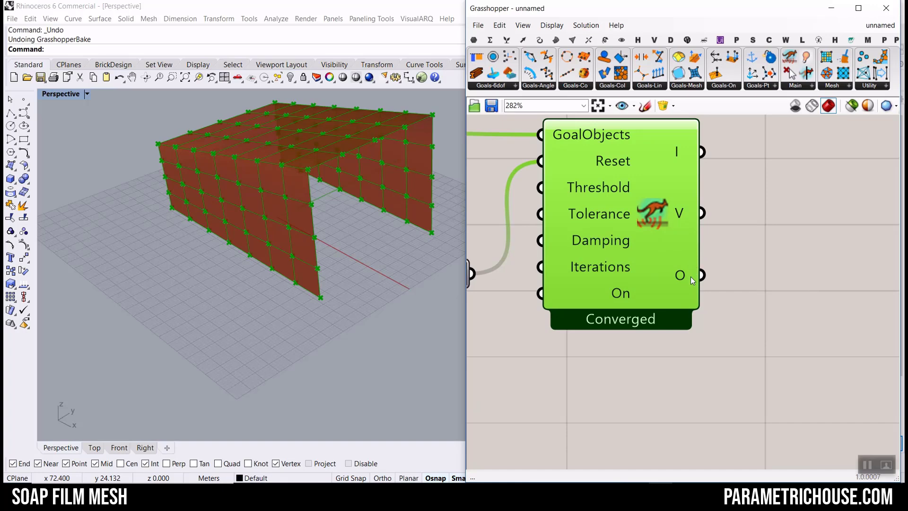
scroll(693, 281, "down", 3)
Step: Select the definition's components, including the BouncySolver, and turn off their viewport preview
left_click(595, 288)
right_click_drag(588, 264, 647, 251)
scroll(646, 252, "down", 3)
scroll(724, 218, "down", 3)
left_click_drag(736, 193, 531, 263)
right_click(577, 182)
left_click(613, 201)
left_click(636, 178)
Step: Turn the viewport preview back on for the BouncySolver only
scroll(742, 254, "up", 3)
scroll(675, 206, "up", 4)
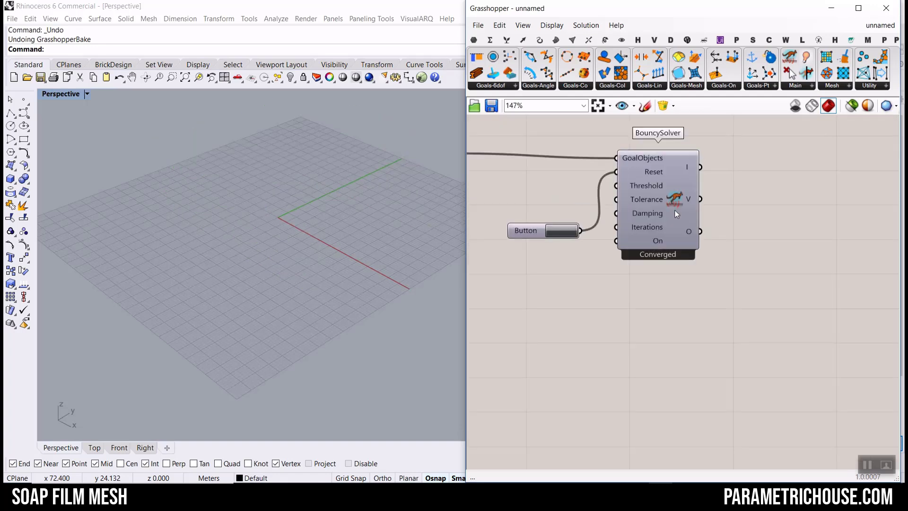
right_click(676, 196)
left_click(699, 216)
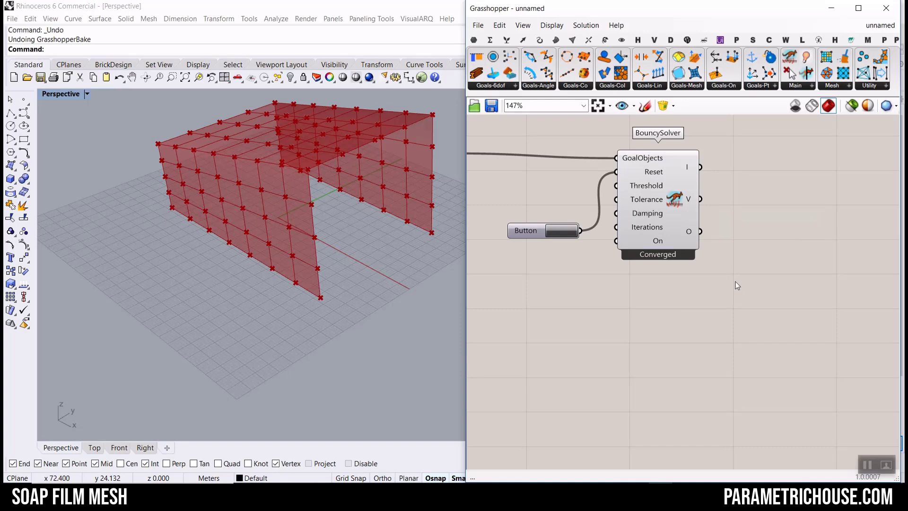
Step: Trigger the BouncySolver reset with the Button, and move the Button component above the GoalObjects wire
left_click(562, 231)
scroll(691, 228, "up", 3)
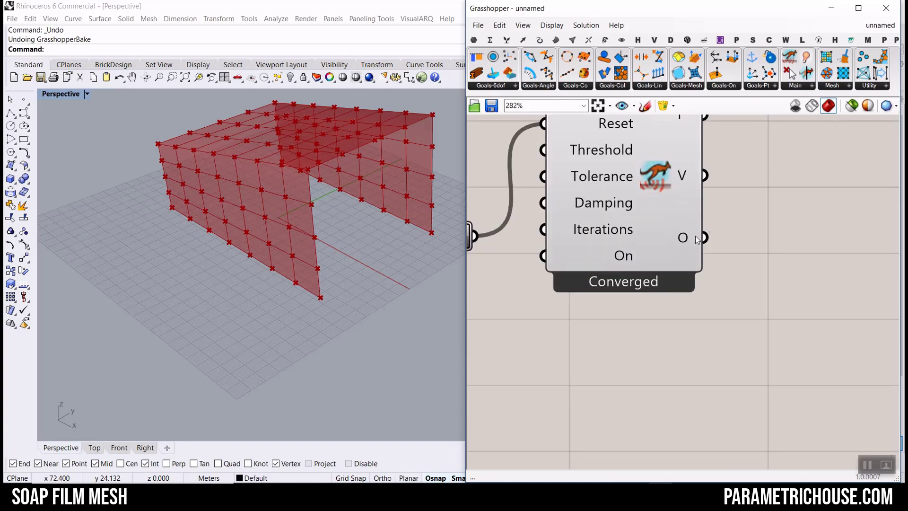
right_click_drag(516, 266, 595, 268)
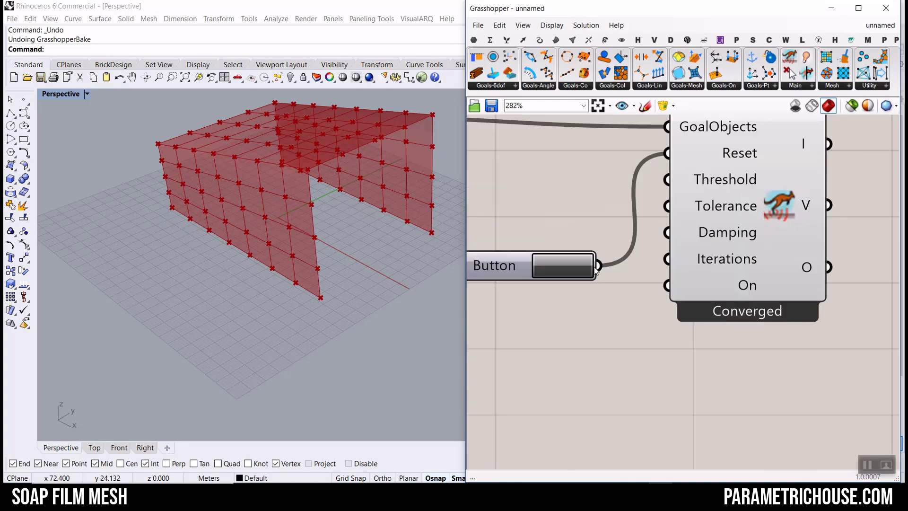
left_click(561, 274)
scroll(642, 317, "down", 4)
left_click_drag(573, 299, 540, 214)
scroll(598, 275, "up", 3)
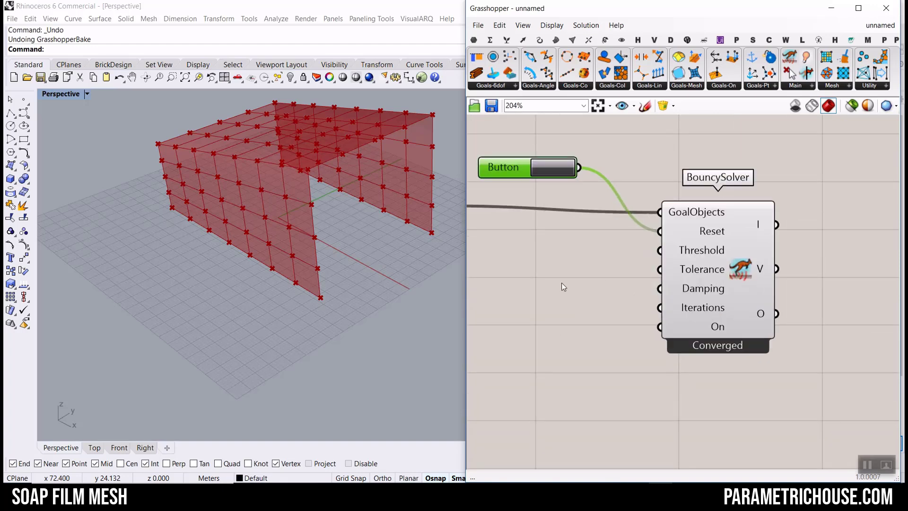
Step: Examine the previewed mesh in Rhino, tracing its open boundary edges and considering how the interior should relax
scroll(562, 284, "down", 7)
right_click_drag(562, 298, 624, 293)
scroll(595, 268, "up", 5)
scroll(781, 265, "up", 4)
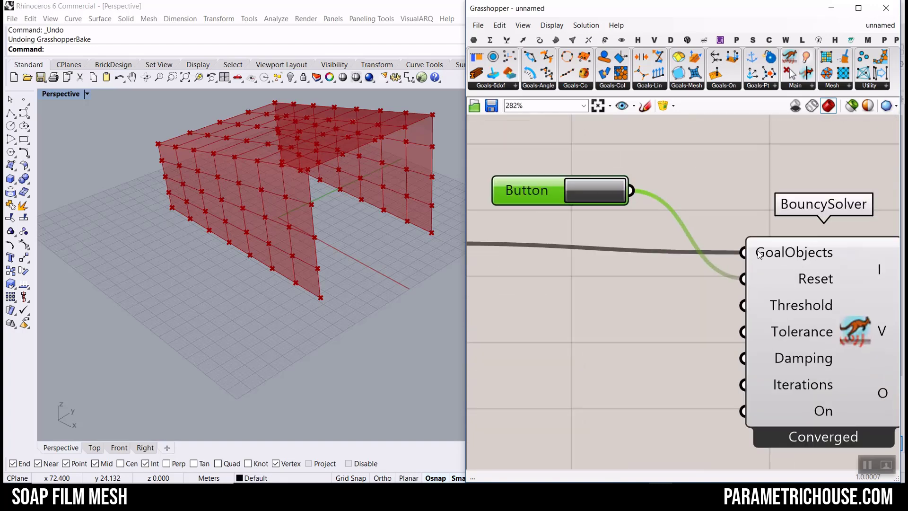
right_click_drag(356, 306, 332, 302)
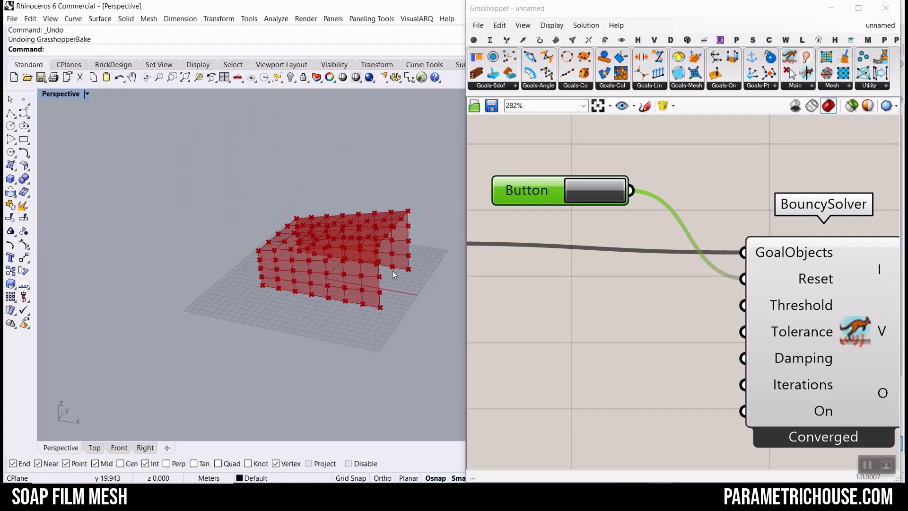
scroll(392, 270, "up", 5)
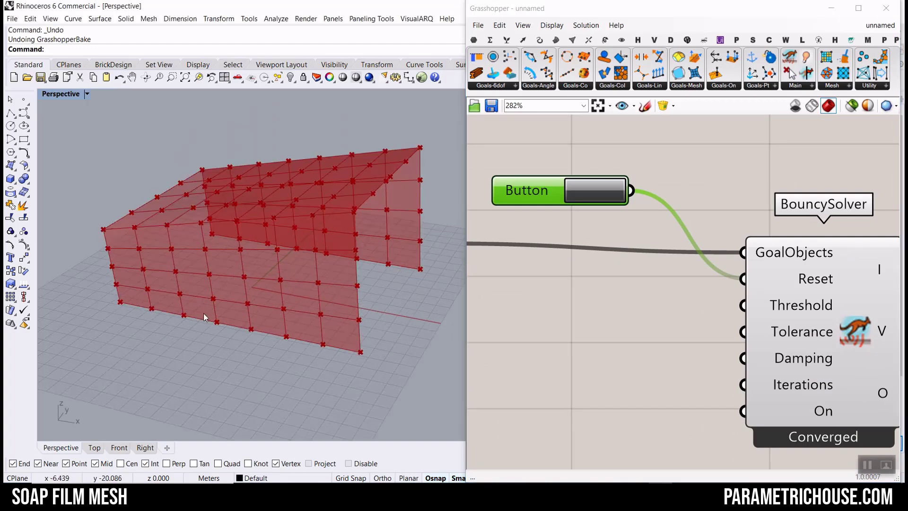
right_click_drag(132, 263, 127, 275)
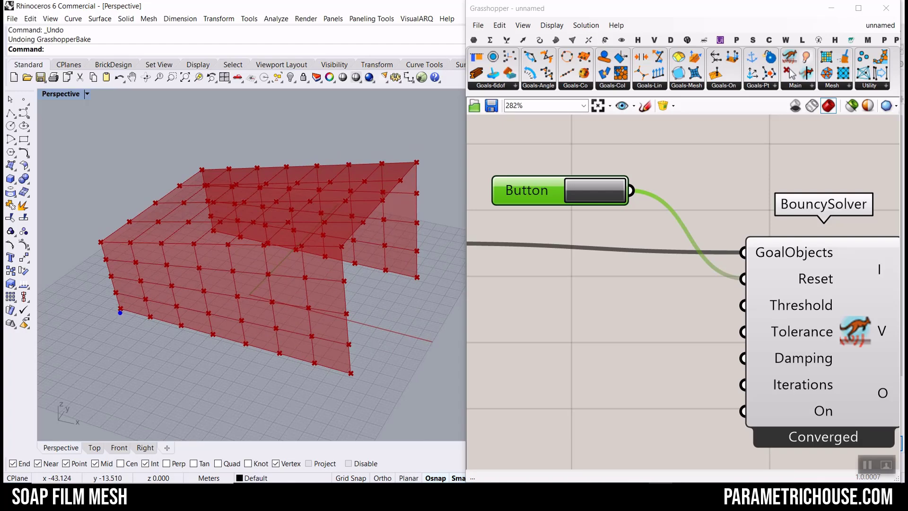
mouse_move(118, 307)
left_mouse_down()
mouse_move(101, 241)
mouse_move(157, 213)
mouse_move(201, 167)
mouse_move(211, 216)
mouse_move(402, 255)
mouse_move(415, 240)
mouse_move(412, 162)
mouse_move(336, 229)
mouse_move(353, 368)
mouse_move(321, 371)
mouse_move(119, 314)
left_mouse_up()
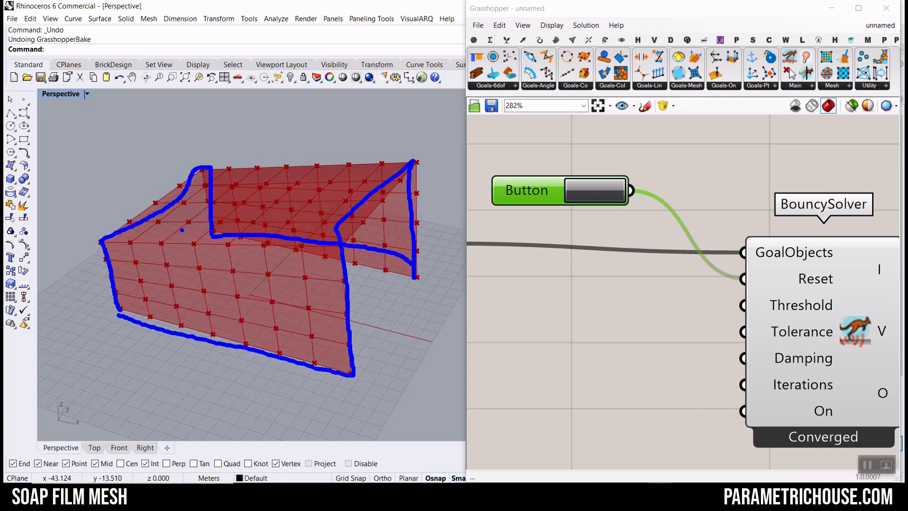
left_click_drag(128, 251, 142, 263)
left_click_drag(209, 278, 225, 279)
left_click_drag(241, 279, 277, 279)
left_click_drag(293, 277, 314, 266)
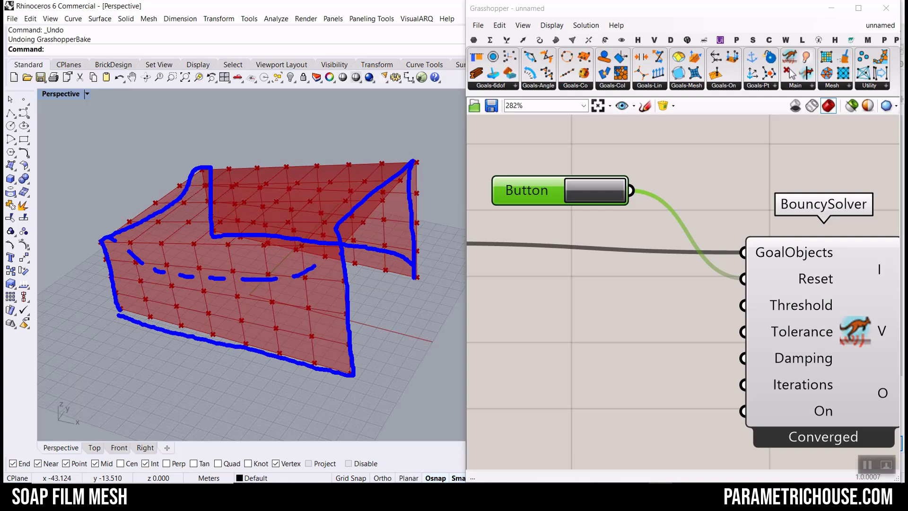
left_click_drag(235, 189, 265, 198)
left_click_drag(286, 200, 348, 193)
left_click_drag(378, 182, 393, 172)
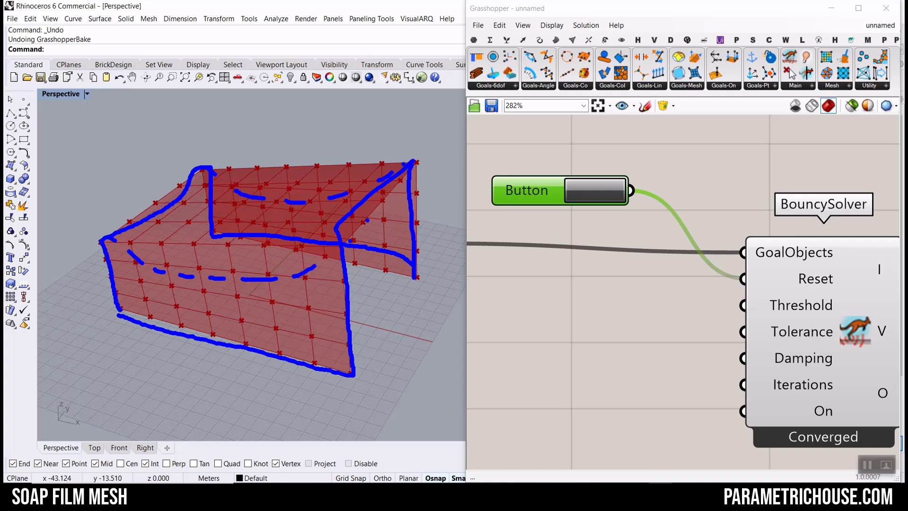
Step: Switch to Chrome and examine the minimal surface soap film photos, studying how the film spans the rigid frame edges
key("Escape")
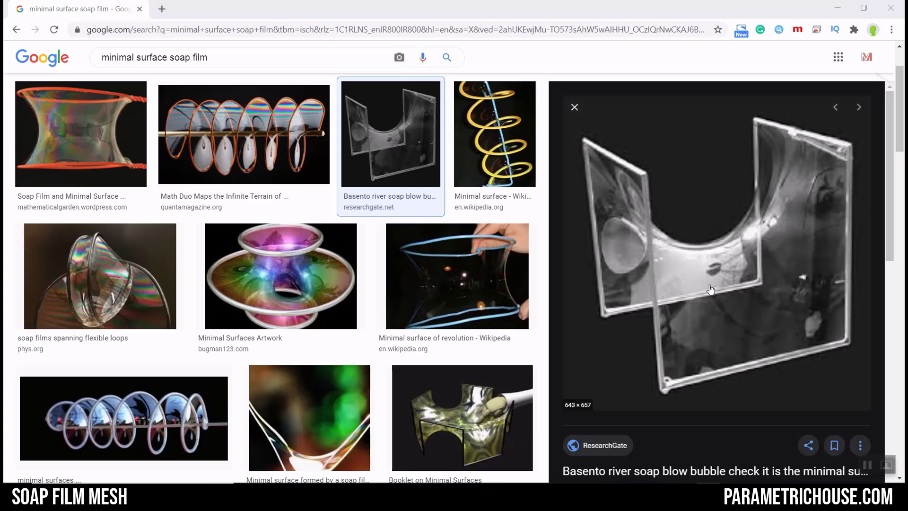
scroll(732, 267, "down", 5)
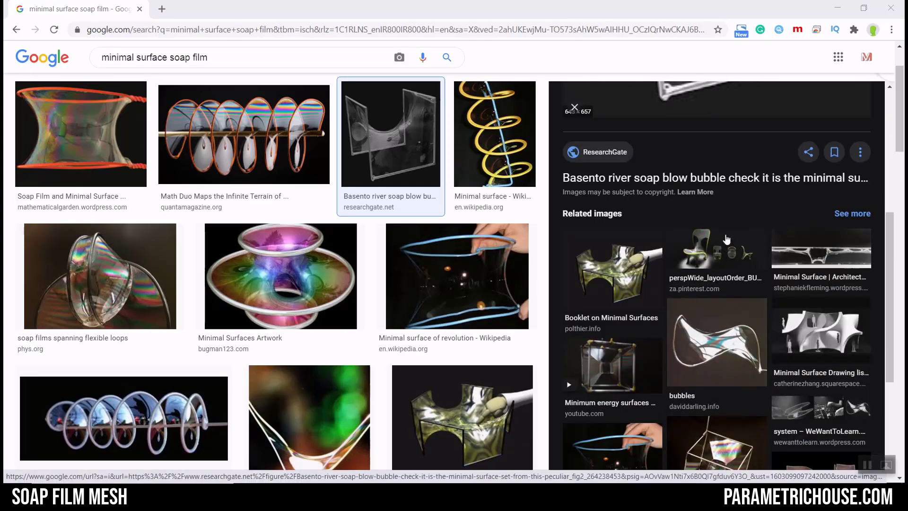
scroll(720, 243, "up", 5)
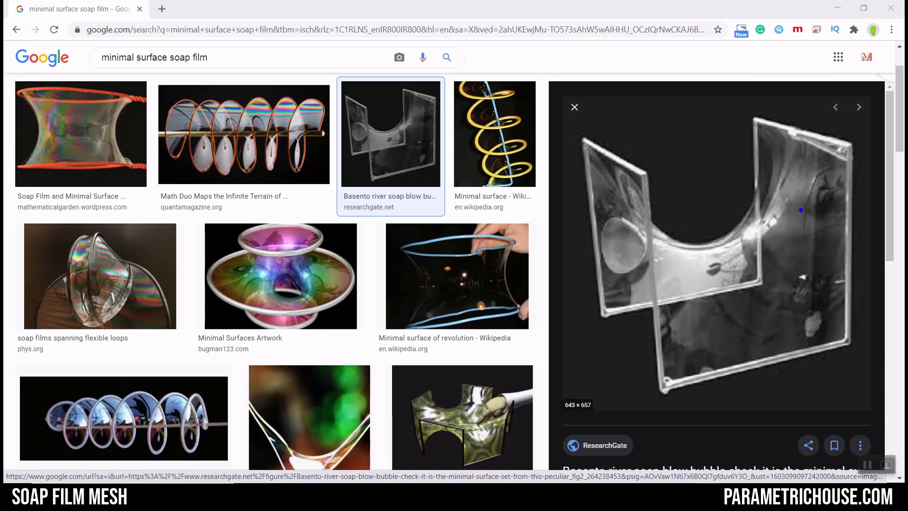
mouse_move(784, 137)
left_mouse_down()
mouse_move(748, 212)
mouse_move(628, 180)
mouse_move(611, 157)
left_mouse_up()
key("Escape")
scroll(386, 260, "down", 5)
scroll(385, 258, "down", 7)
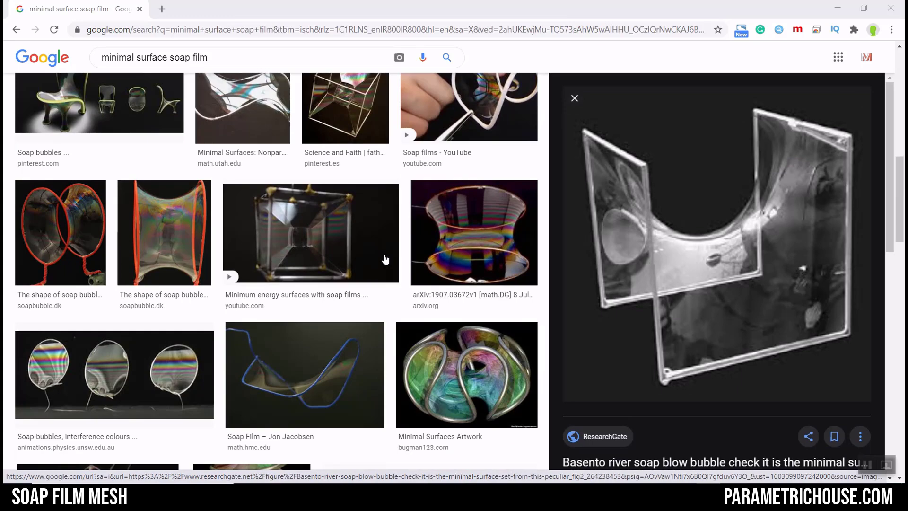
scroll(381, 257, "down", 6)
scroll(379, 256, "up", 5)
scroll(379, 256, "down", 11)
scroll(386, 260, "down", 10)
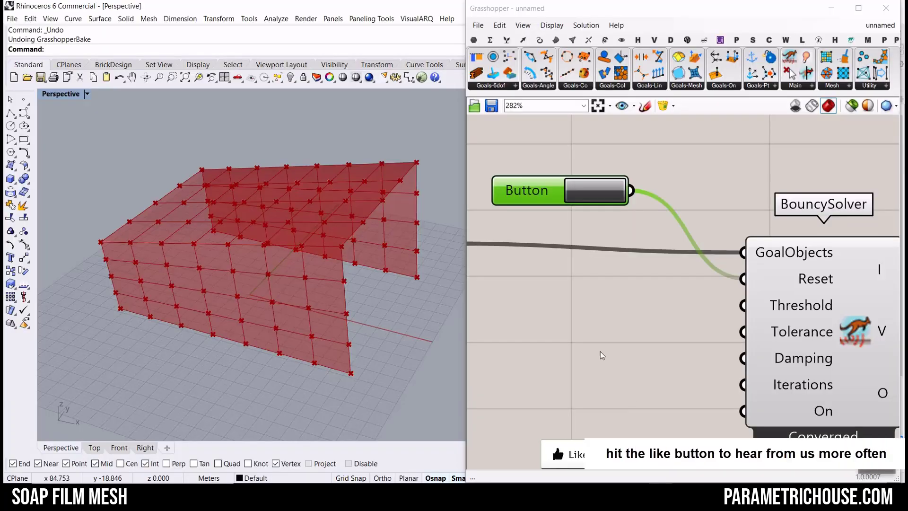
Step: Back in Grasshopper, place a Kangaroo Anchor component and connect its output to the BouncySolver's GoalObjects alongside the Show wire
left_click(600, 351)
scroll(598, 349, "down", 3)
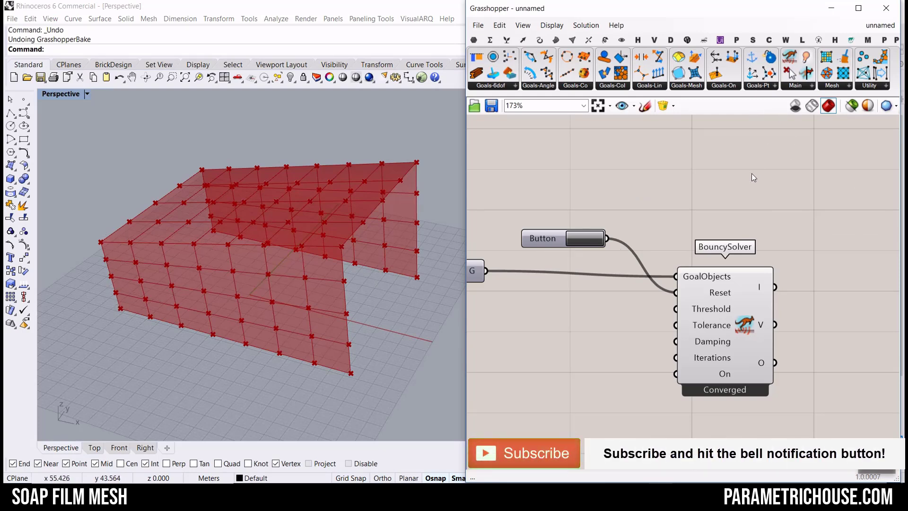
left_click(774, 86)
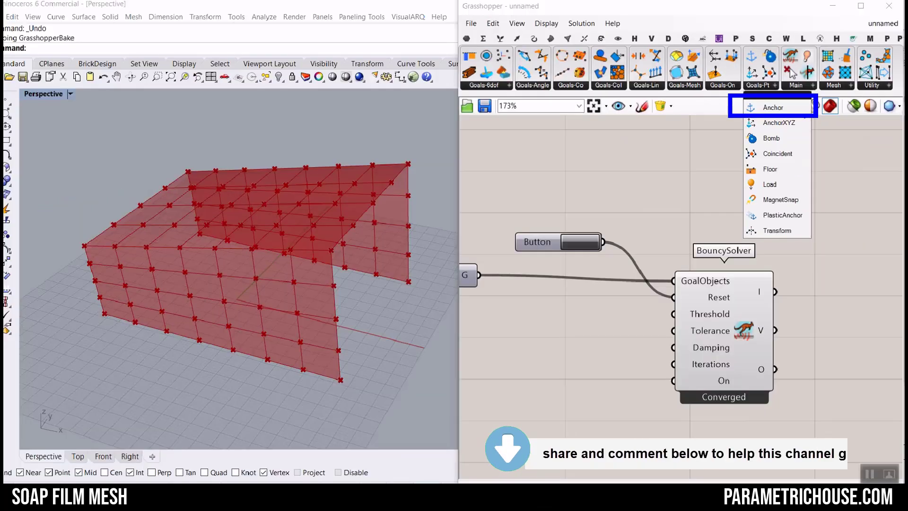
left_click(774, 107)
scroll(733, 284, "down", 1)
left_click(726, 294)
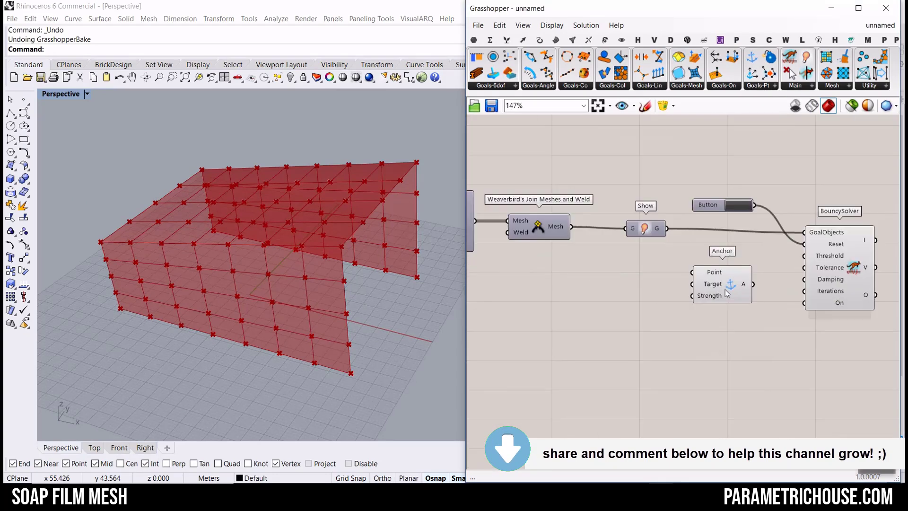
scroll(728, 294, "up", 1)
left_click_drag(764, 283, 835, 211)
scroll(853, 217, "up", 3)
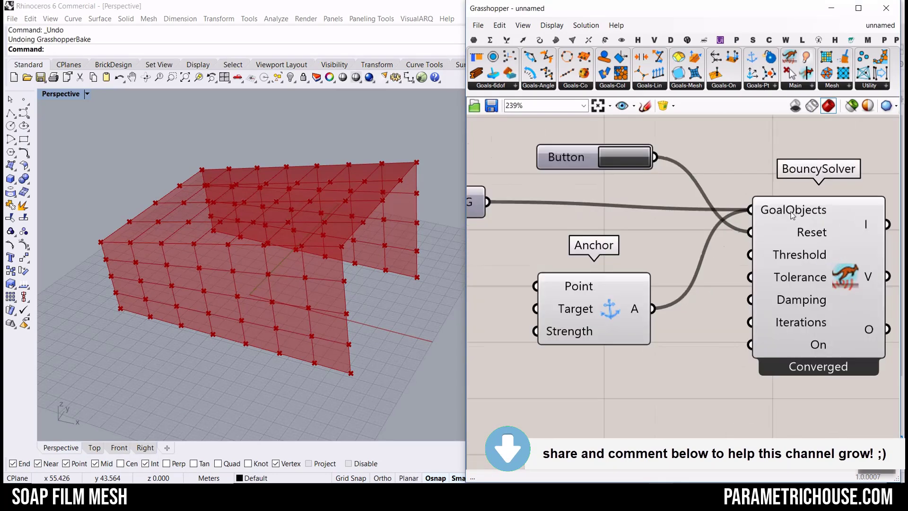
Step: Flatten the BouncySolver's GoalObjects input
right_click(766, 209)
left_click(806, 293)
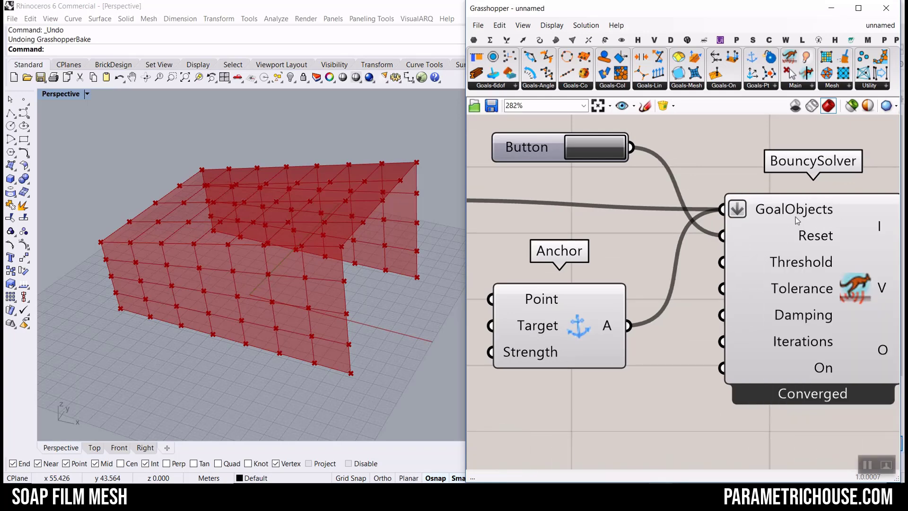
mouse_move(798, 220)
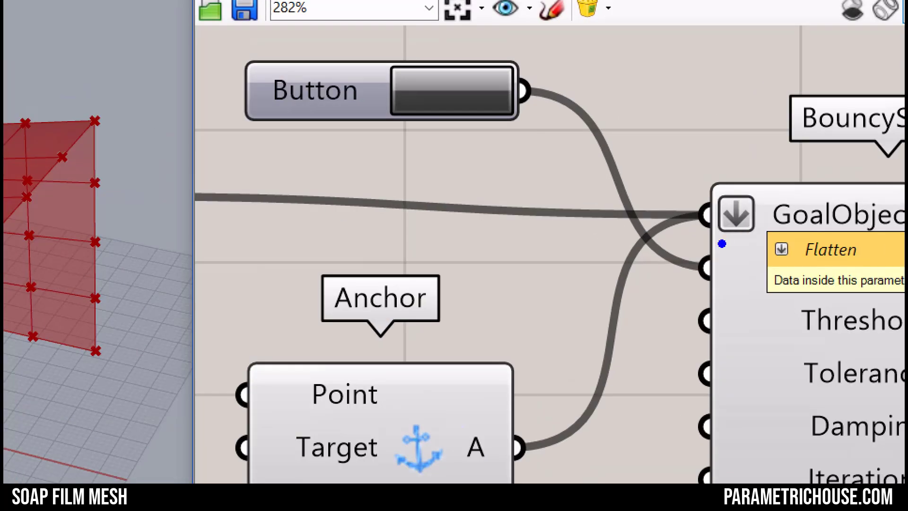
mouse_move(727, 224)
left_mouse_down()
mouse_move(778, 233)
mouse_move(727, 183)
left_mouse_up()
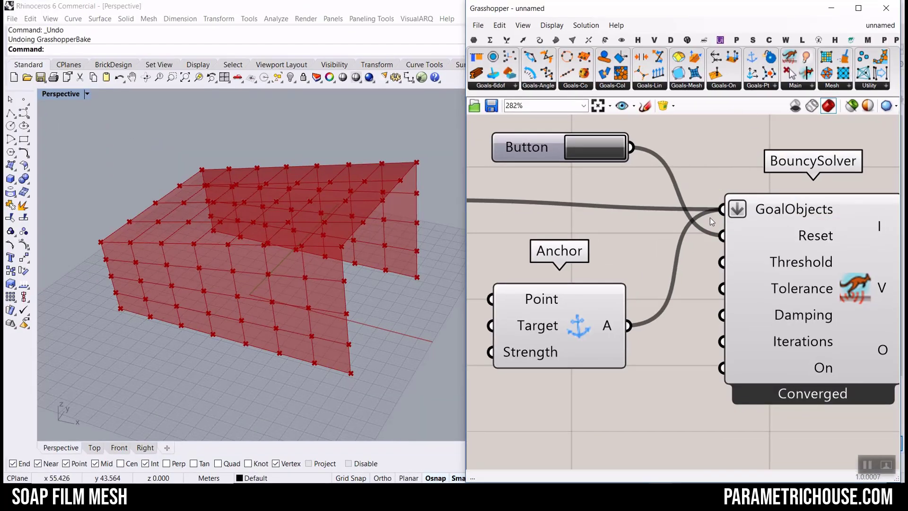
Step: Place Kangaroo's NakedVertices component below Weaverbird's Join Meshes and Weld, and feed it the welded mesh
scroll(711, 218, "down", 5)
scroll(707, 235, "up", 5)
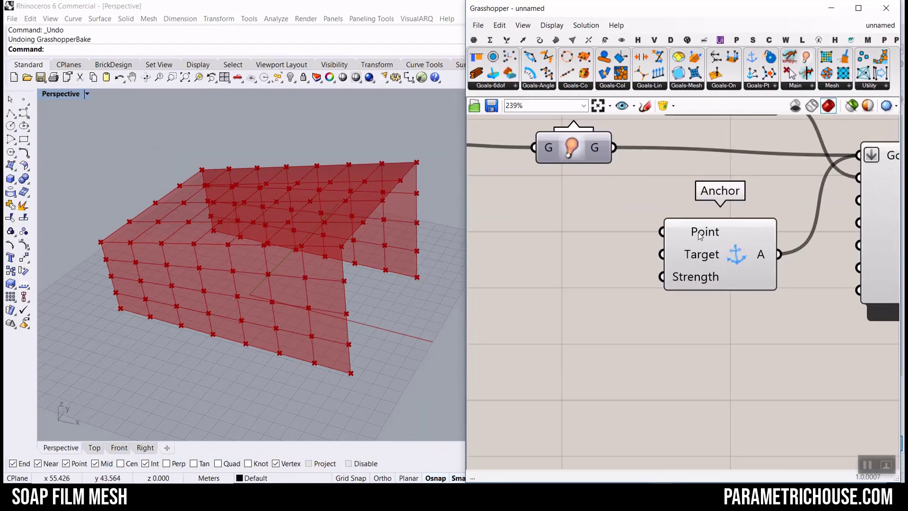
scroll(700, 235, "down", 5)
right_click_drag(671, 281, 685, 283)
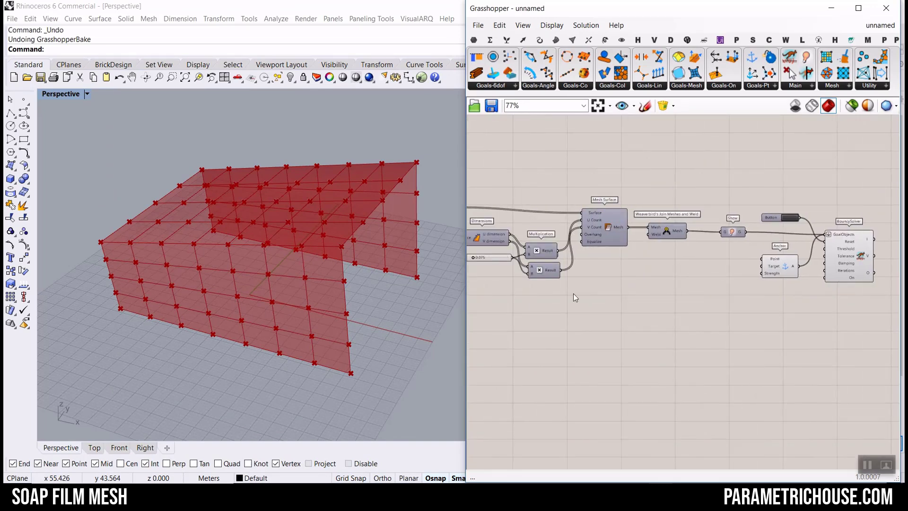
mouse_move(249, 299)
right_mouse_down()
mouse_move(262, 300)
mouse_move(250, 298)
right_mouse_up()
scroll(208, 294, "down", 5)
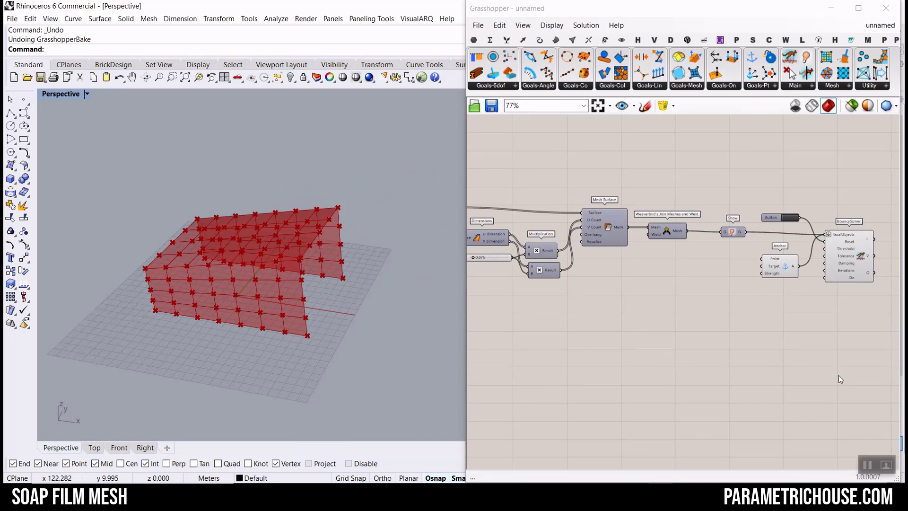
scroll(778, 176, "up", 2)
scroll(778, 176, "up", 2)
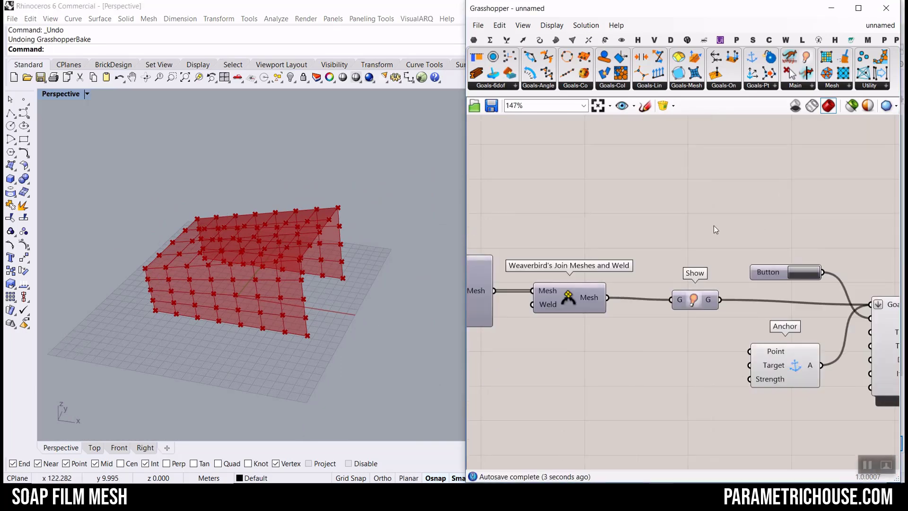
left_click(847, 88)
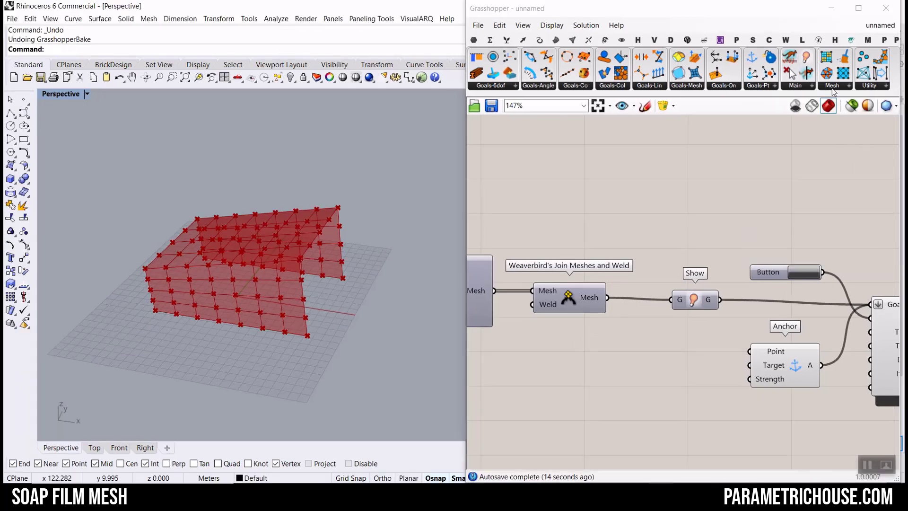
left_click(833, 89)
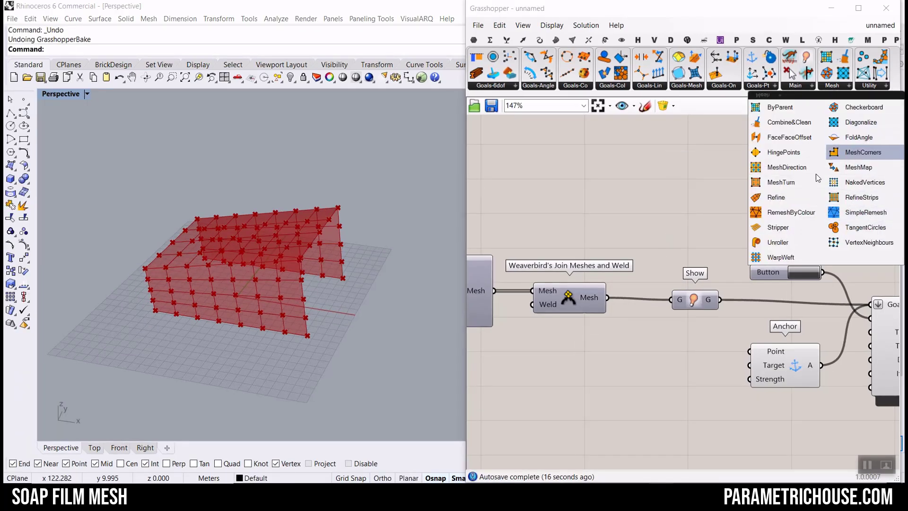
left_click(865, 182)
scroll(620, 340, "up", 2)
left_click(609, 302)
scroll(666, 344, "up", 5)
left_click_drag(681, 156, 661, 320)
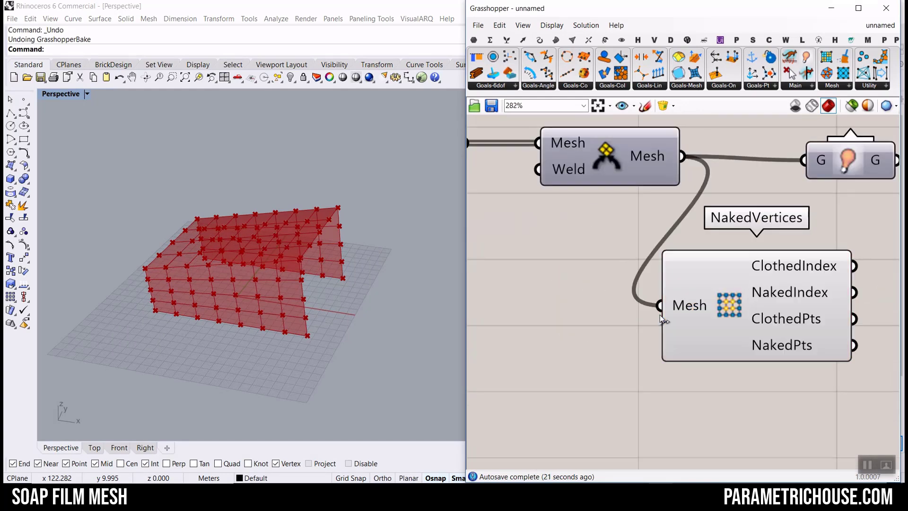
Step: Place a Point parameter between NakedVertices and Anchor, and move the NakedVertices component down beside it
right_click_drag(713, 299, 589, 246)
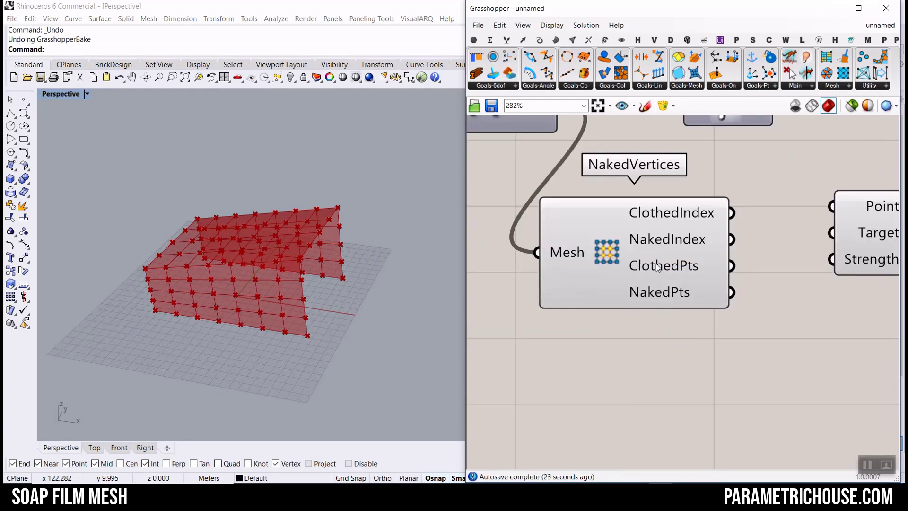
left_click(473, 39)
left_click_drag(478, 57, 803, 356)
left_click_drag(623, 254, 585, 328)
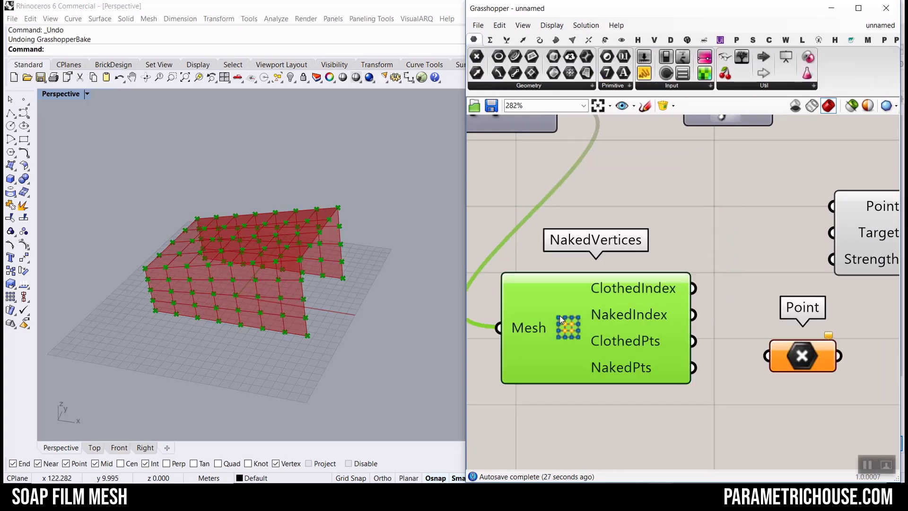
left_click(753, 373)
Step: Connect ClothedPts to the Point parameter and inspect the highlighted mesh vertices in Rhino
left_click_drag(692, 342, 767, 356)
scroll(208, 312, "up", 5)
right_click_drag(208, 310, 245, 290)
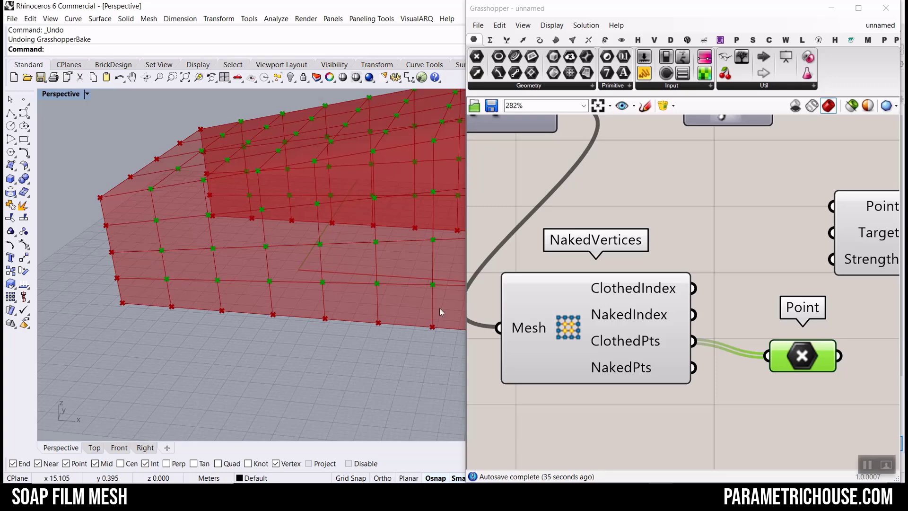
Step: Replace the Point parameter's source with the NakedPts output and inspect the boundary vertices in Rhino
left_click_drag(694, 368, 776, 358)
scroll(189, 279, "down", 8)
mouse_move(190, 280)
right_mouse_down()
mouse_move(306, 282)
mouse_move(278, 249)
mouse_move(210, 257)
mouse_move(180, 291)
right_mouse_up()
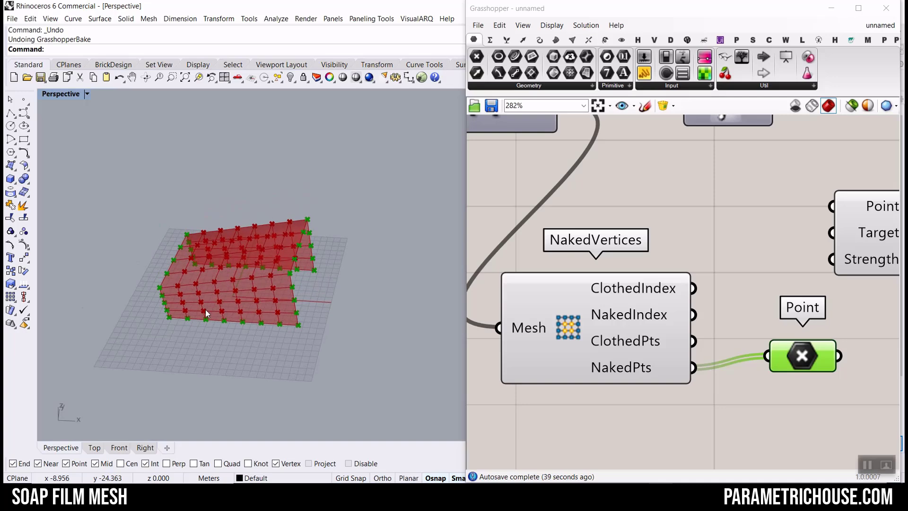
scroll(177, 294, "up", 5)
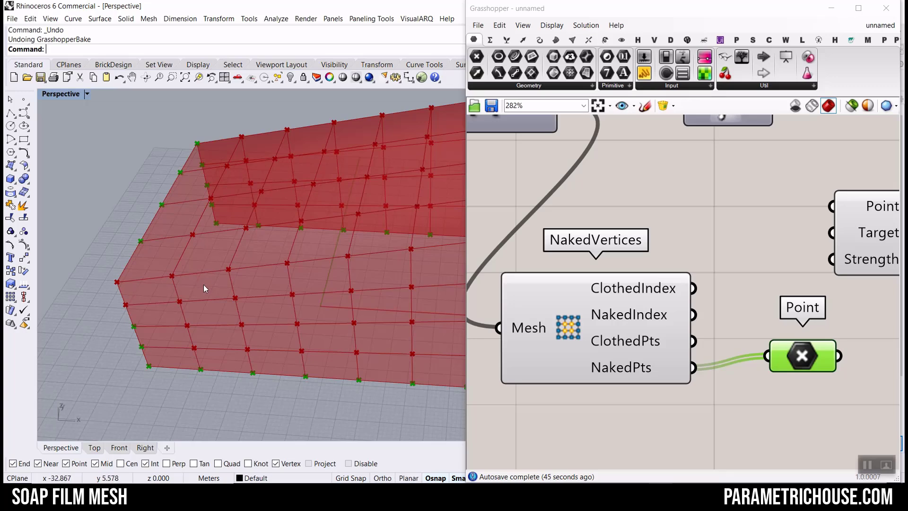
Step: Turn off the NakedVertices preview and inspect the mesh's boundary points from several angles
right_click(568, 326)
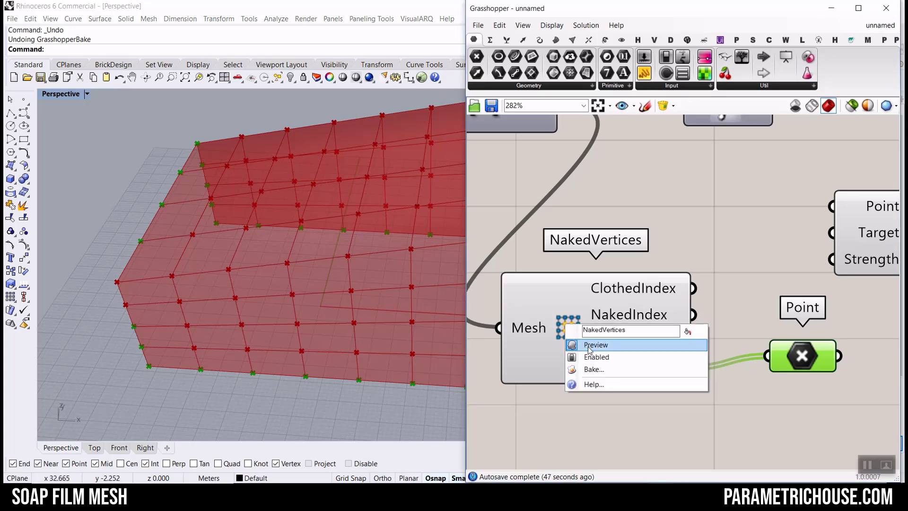
left_click(588, 345)
right_click_drag(142, 302, 207, 294)
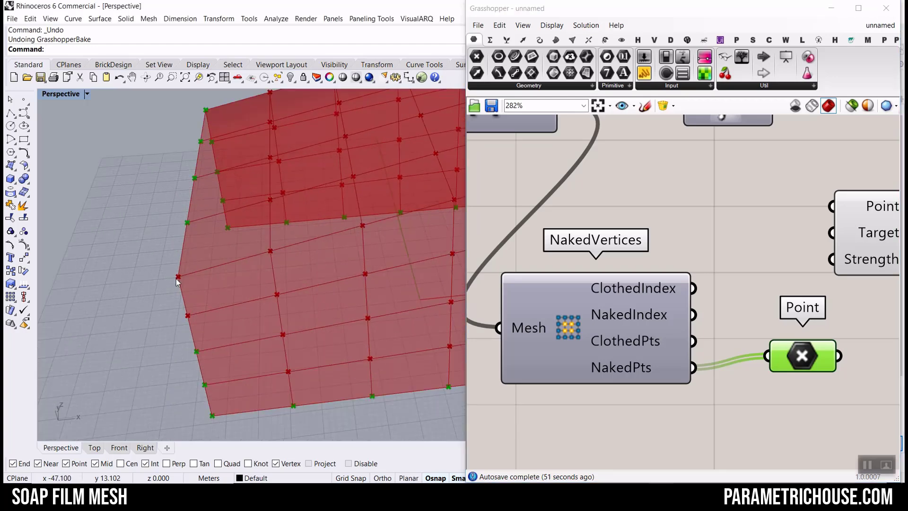
scroll(155, 287, "down", 5)
mouse_move(308, 315)
right_mouse_down()
mouse_move(239, 280)
mouse_move(305, 307)
right_mouse_up()
scroll(673, 306, "down", 3)
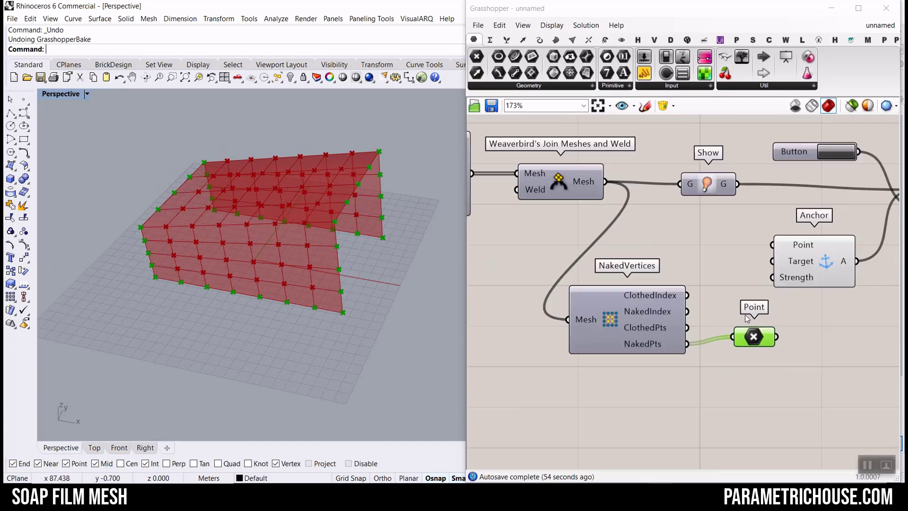
Step: Move the Button, Anchor and BouncySolver components together farther from the Point parameter to make room
scroll(681, 337, "down", 2)
right_click_drag(738, 323, 688, 322)
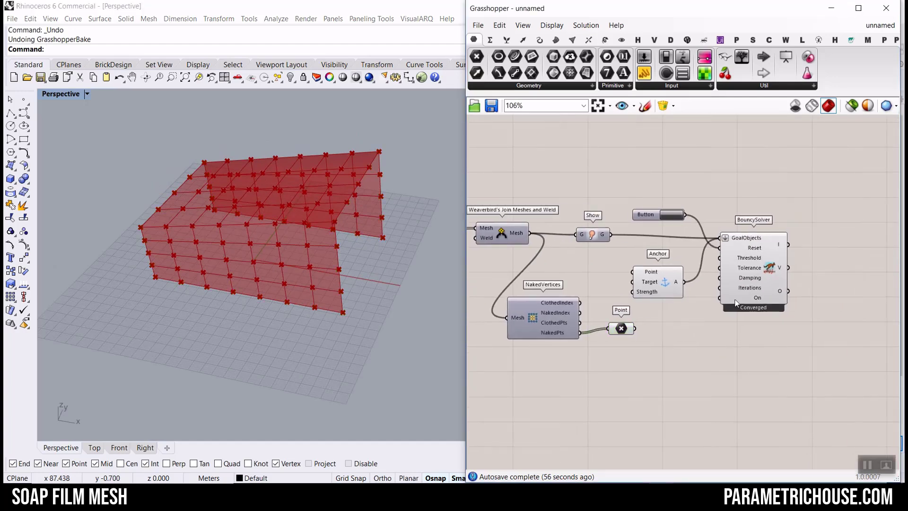
left_click_drag(780, 340, 652, 200)
left_click_drag(768, 268, 823, 276)
left_click(657, 319)
Step: Connect the Point parameter to the Anchor's Point input, and align NakedVertices and Anchor in one row with it
scroll(656, 319, "up", 2)
left_click_drag(628, 327, 713, 248)
left_click_drag(500, 318, 508, 311)
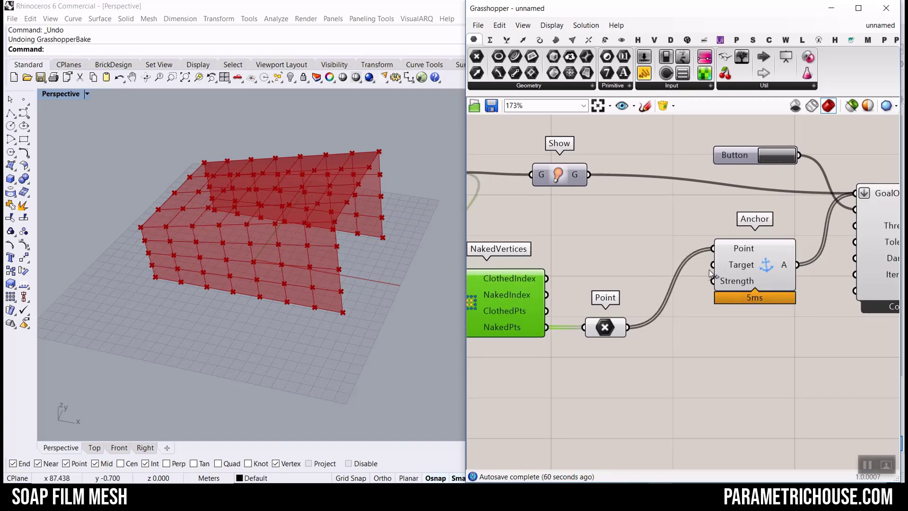
left_click_drag(754, 291, 740, 342)
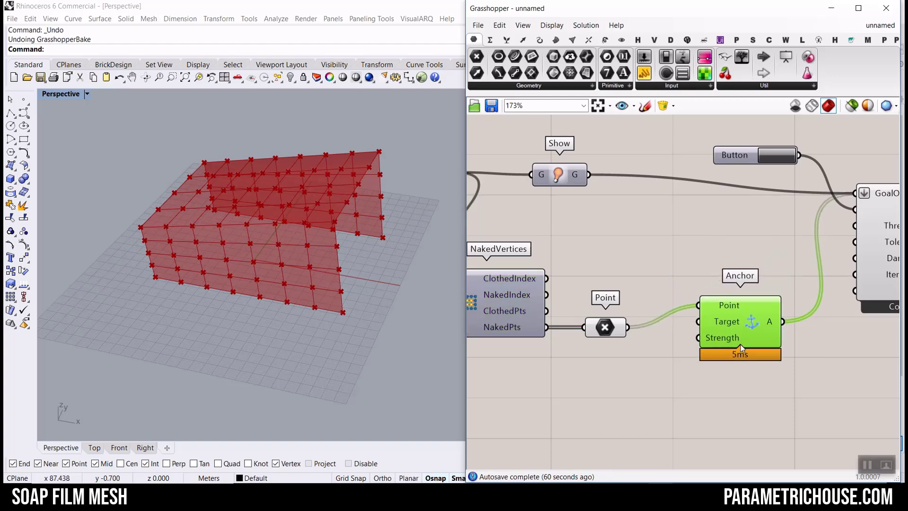
left_click(657, 265)
scroll(657, 265, "down", 4)
scroll(655, 277, "down", 1)
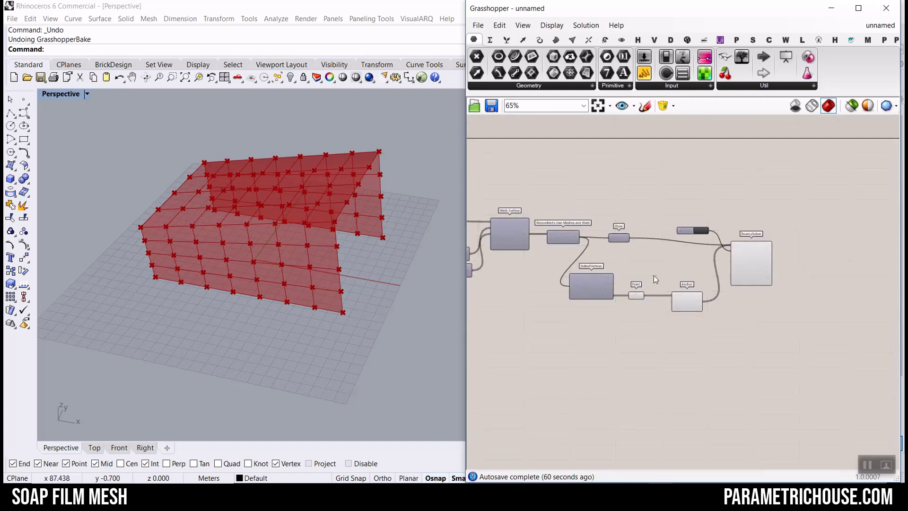
scroll(655, 271, "up", 5)
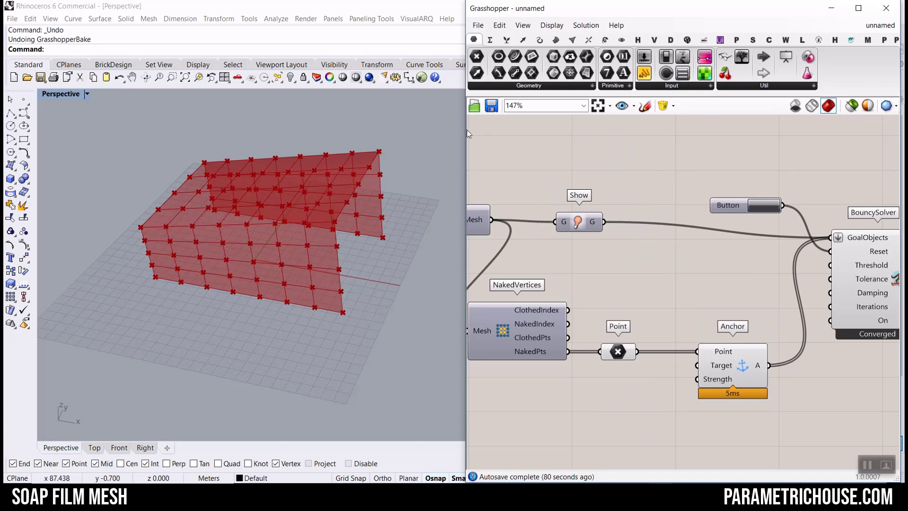
Step: Widen the Grasshopper window and look through Kangaroo's Goals-Mesh components
left_click_drag(431, 130, 376, 130)
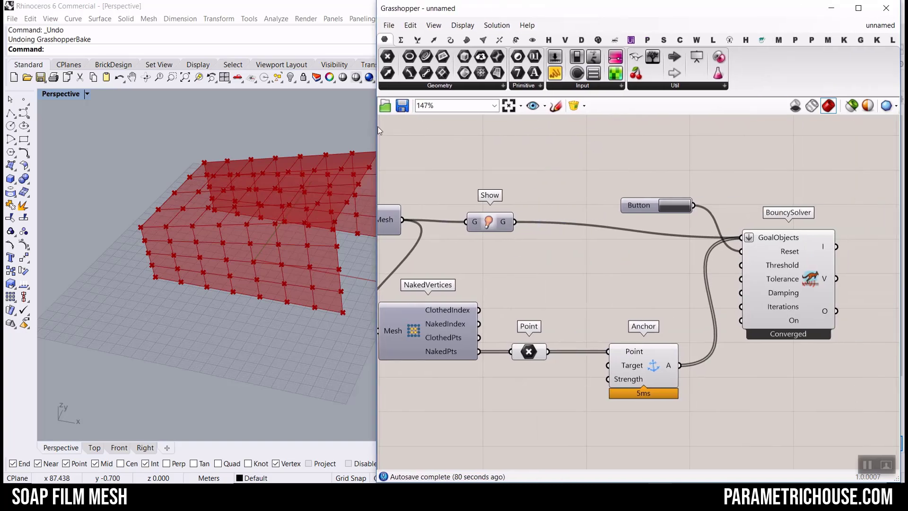
left_click(839, 41)
left_click(672, 88)
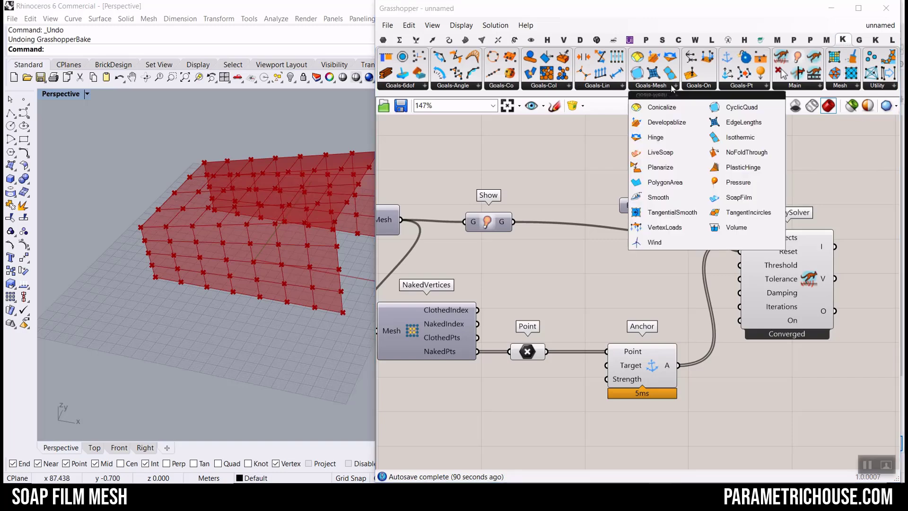
mouse_move(718, 134)
left_mouse_down("ctrl")
mouse_move(864, 187)
mouse_move(903, 109)
left_mouse_up("ctrl")
mouse_move(519, 171)
left_mouse_down()
mouse_move(707, 163)
mouse_move(662, 187)
left_mouse_up()
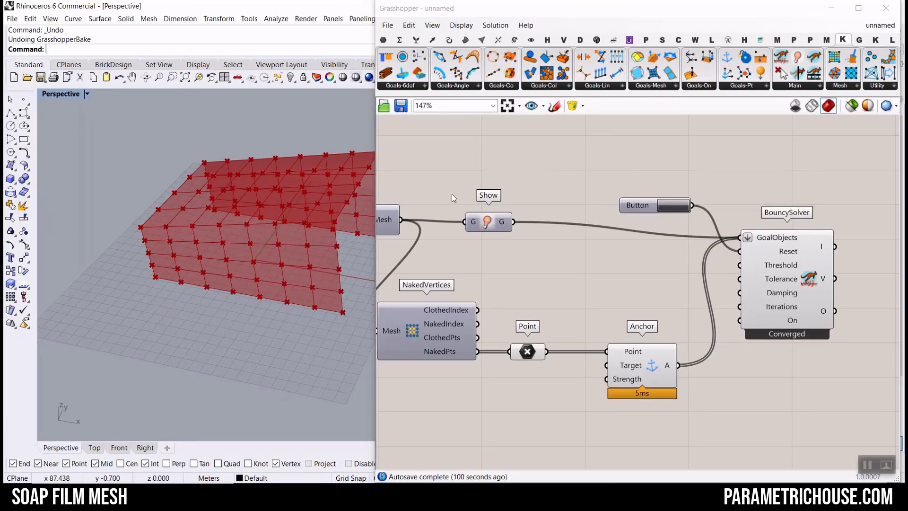
scroll(212, 245, "up", 5)
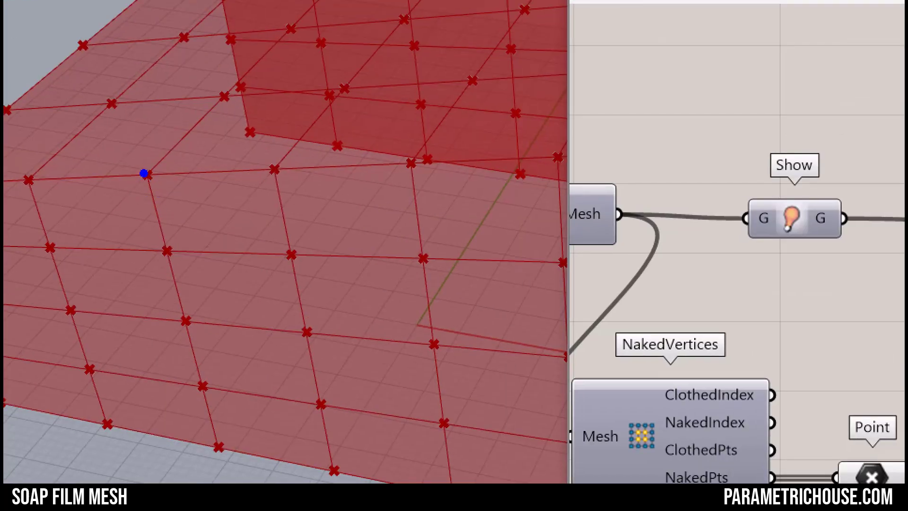
mouse_move(144, 173)
left_mouse_down()
mouse_move(147, 204)
mouse_move(167, 220)
mouse_move(167, 253)
left_mouse_up()
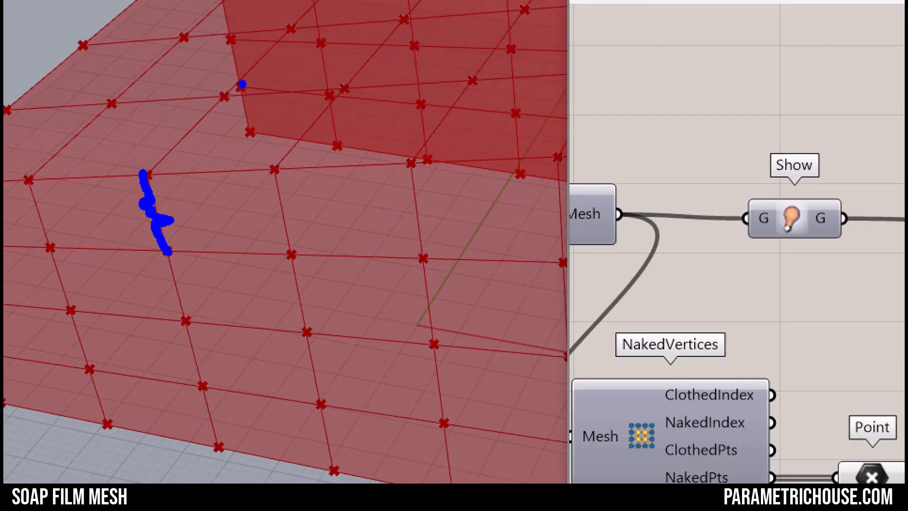
mouse_move(225, 90)
left_mouse_down()
mouse_move(255, 53)
mouse_move(320, 8)
left_mouse_up()
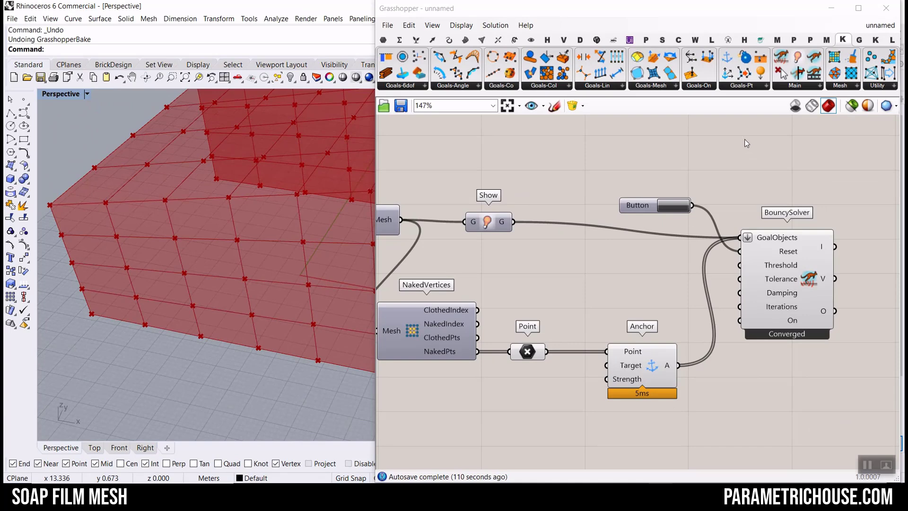
Step: Add a Kangaroo EdgeLengths goal above Anchor and connect the welded mesh to its Mesh input
left_click(676, 86)
left_click_drag(753, 124, 659, 267)
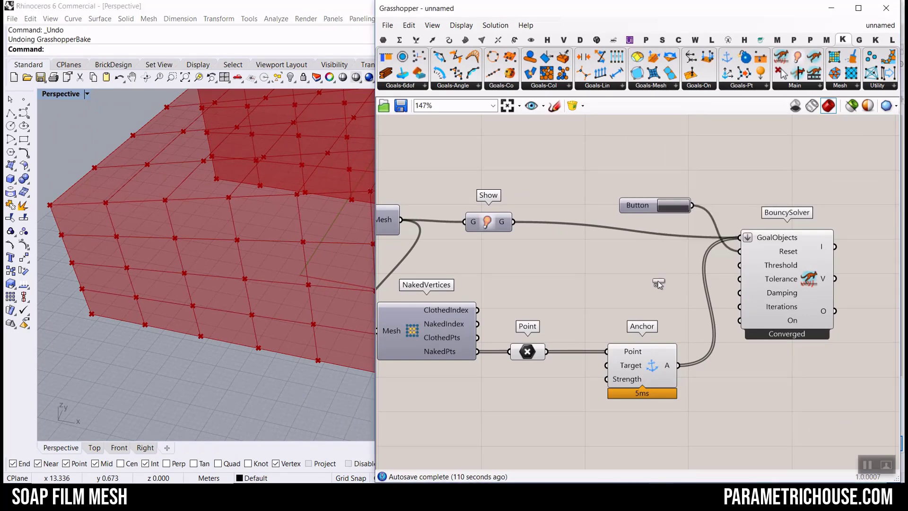
left_click_drag(651, 308, 617, 284)
scroll(543, 225, "up", 4)
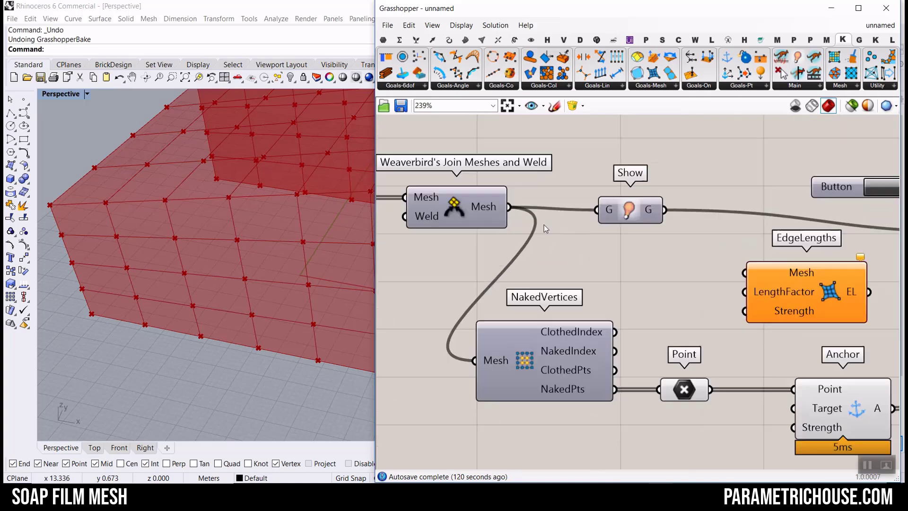
left_click_drag(521, 219, 780, 282)
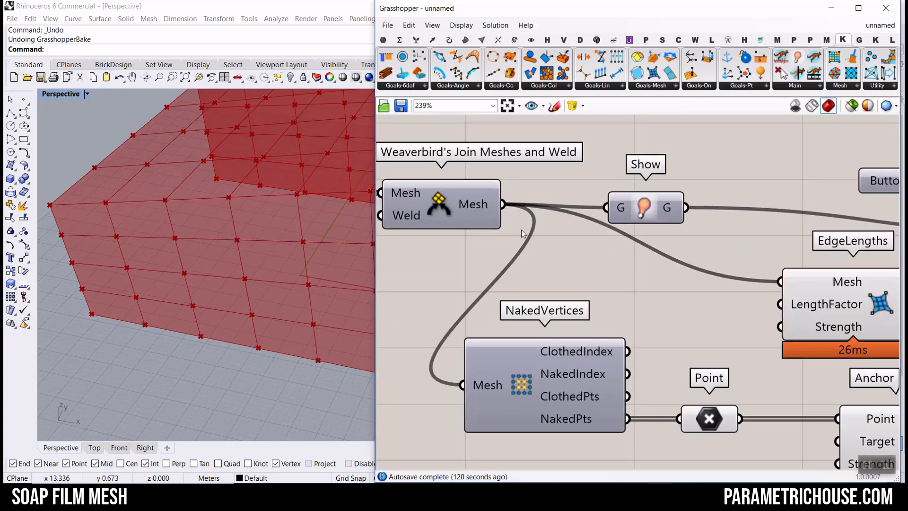
Step: Insert a Mesh parameter after Weaverbird's Join Meshes and Weld and route the wires to Show, EdgeLengths and NakedVertices through it
left_click(383, 40)
left_click_drag(480, 72, 550, 238)
left_click_drag(507, 205, 522, 239)
left_click_drag(585, 239, 606, 208)
right_click_drag(591, 276, 544, 239)
left_click_drag(540, 208, 414, 349)
scroll(525, 288, "down", 5)
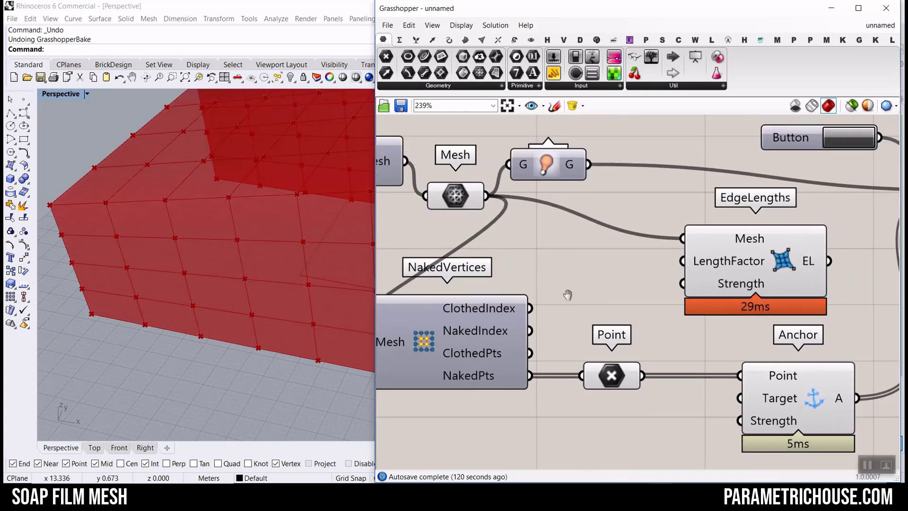
Step: Shift the components downstream of the Mesh parameter farther away to open space around it
left_click_drag(792, 371, 503, 222)
left_click_drag(515, 255, 493, 238)
left_click(525, 282)
scroll(554, 251, "up", 3)
left_click(543, 216)
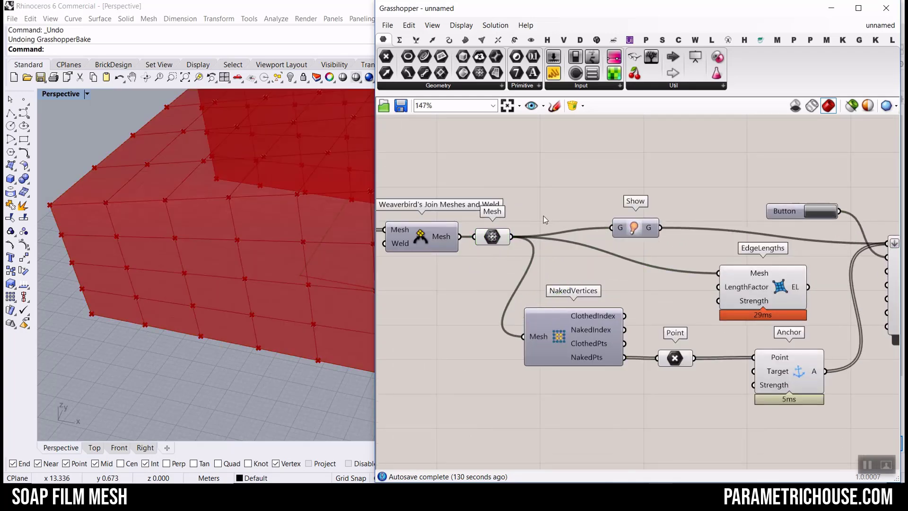
scroll(565, 253, "up", 2)
scroll(631, 248, "down", 3)
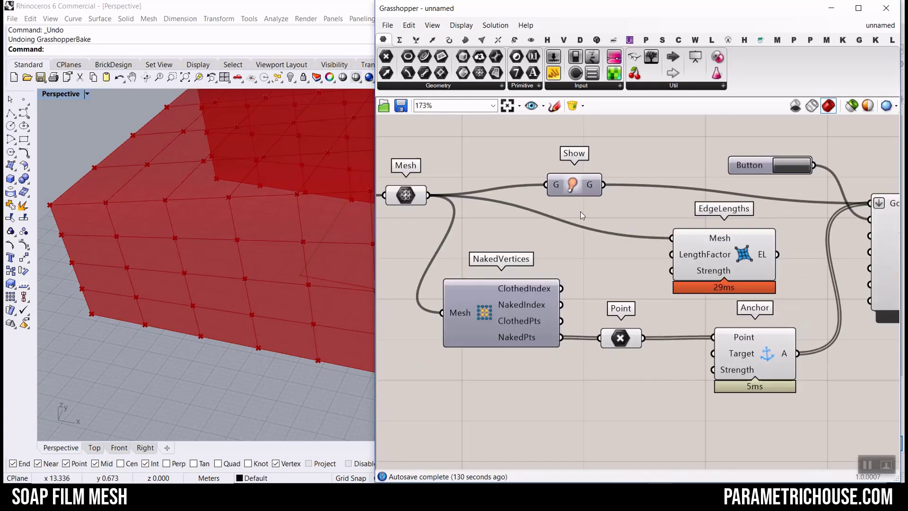
Step: Place Show above the other goals, move the NakedVertices, Point and Anchor row up, and set EdgeLengths below NakedVertices
left_click(581, 191)
left_click_drag(582, 191, 661, 137)
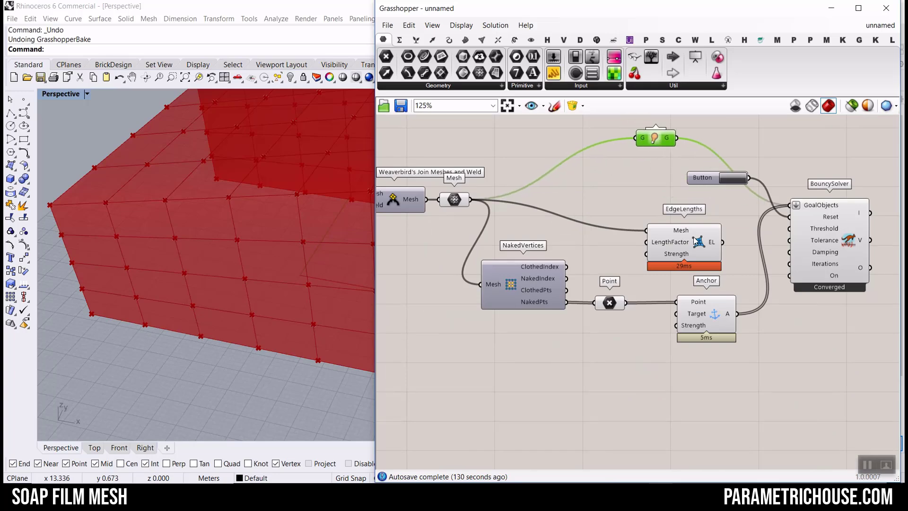
left_click_drag(677, 269, 668, 418)
left_click_drag(731, 357, 557, 211)
left_click(685, 337)
left_click_drag(687, 384, 579, 338)
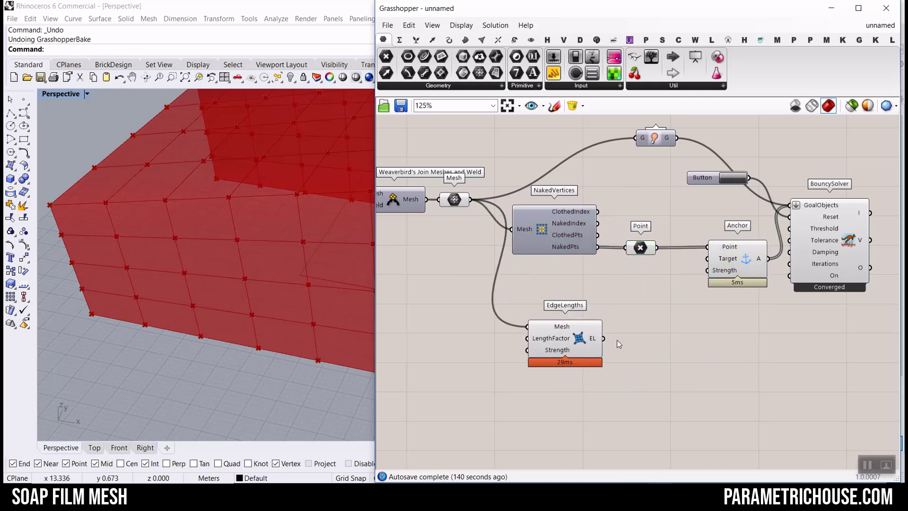
Step: Create a number slider with value 0 and connect it to EdgeLengths' LengthFactor input
scroll(566, 337, "up", 5)
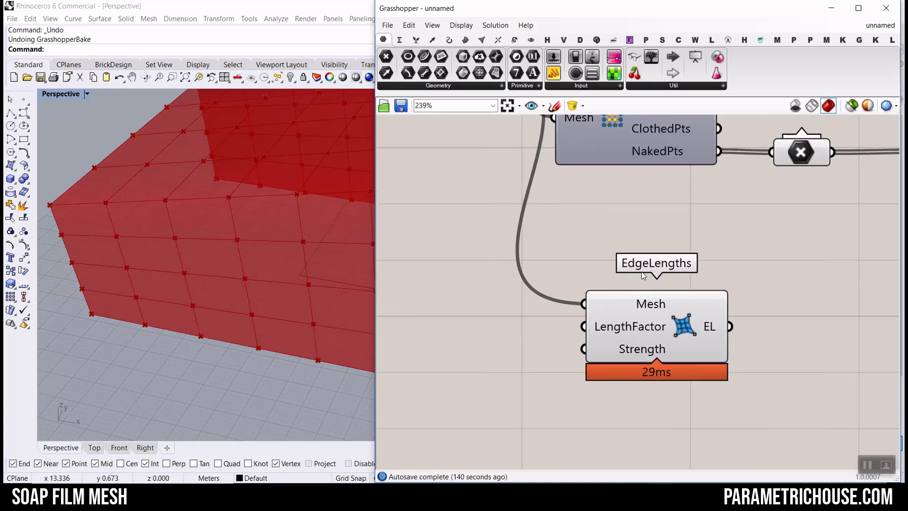
scroll(693, 273, "down", 2)
scroll(671, 293, "up", 2)
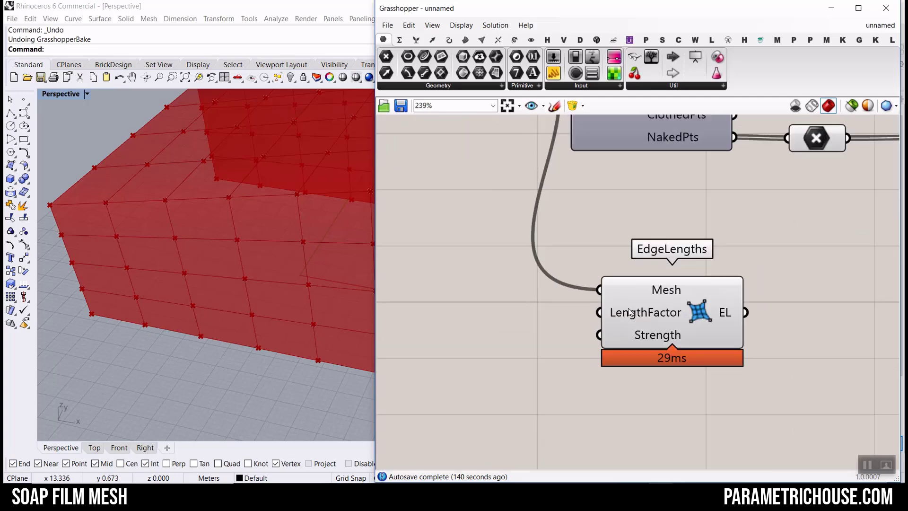
right_click_drag(390, 322, 502, 333)
double_click(557, 326)
type("0")
key("Return")
left_click_drag(674, 325, 702, 326)
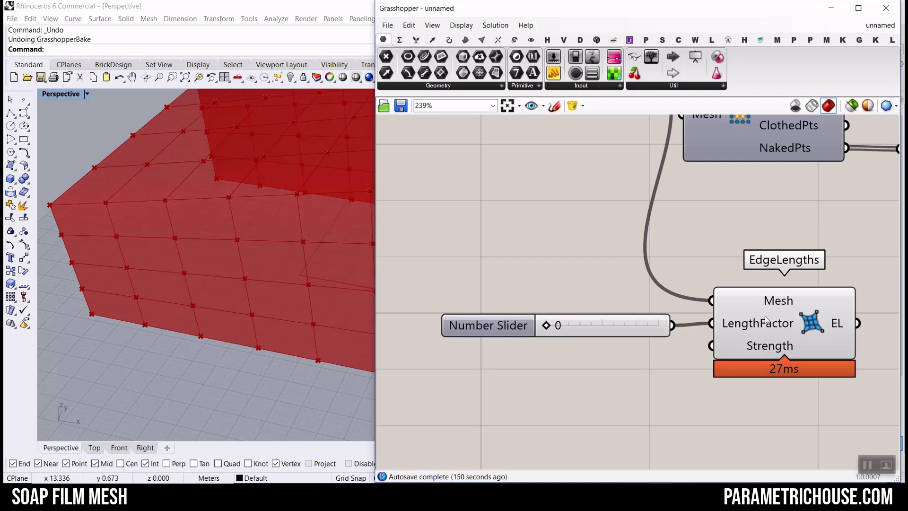
mouse_move(747, 333)
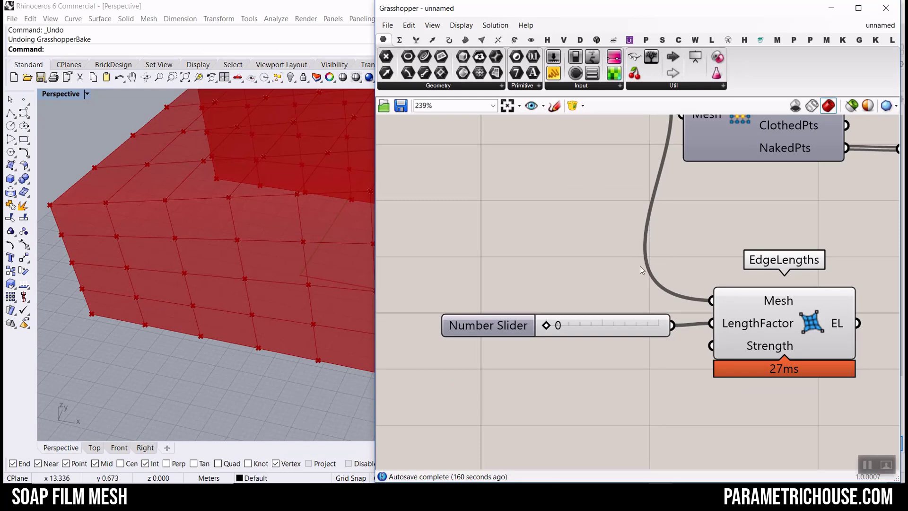
Step: Add EdgeLengths' EL output to BouncySolver's GoalObjects alongside the existing goals, and move EdgeLengths below Anchor
scroll(583, 262, "down", 3)
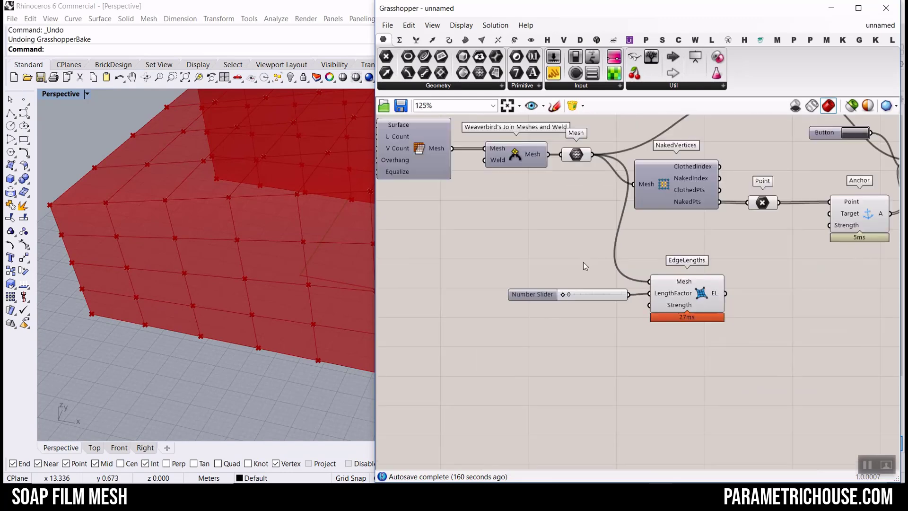
scroll(710, 317, "up", 3)
right_click_drag(774, 301, 616, 370)
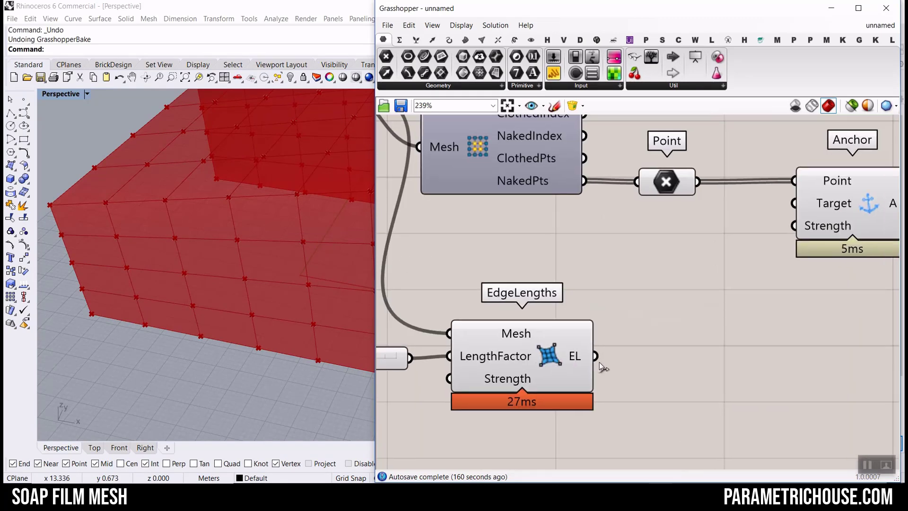
scroll(585, 359, "down", 5)
left_click_drag(635, 358, 747, 245, "shift")
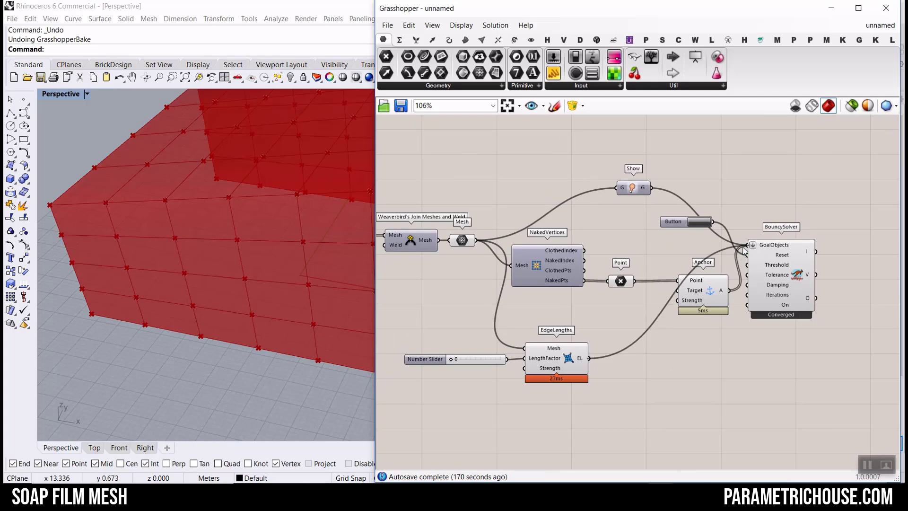
left_click_drag(552, 357, 665, 357)
left_click(556, 349)
Step: Turn off the preview of all components and turn the preview of BouncySolver back on
scroll(651, 371, "down", 5)
left_click_drag(698, 390, 416, 228)
right_click(530, 150)
left_click(586, 166)
scroll(705, 277, "up", 4)
right_click(712, 315)
left_click(752, 331)
scroll(251, 271, "down", 3)
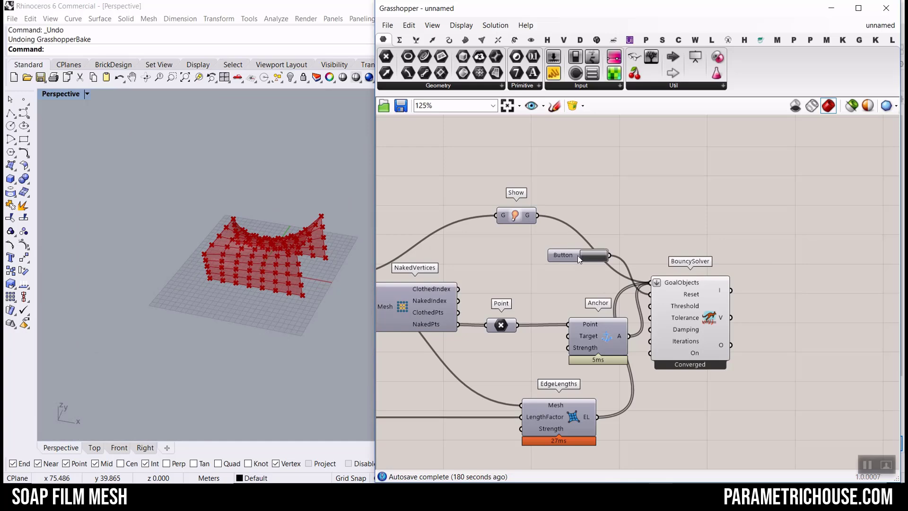
Step: Reset BouncySolver to rerun the relaxation and view the sagging mesh from the side
left_click(590, 254)
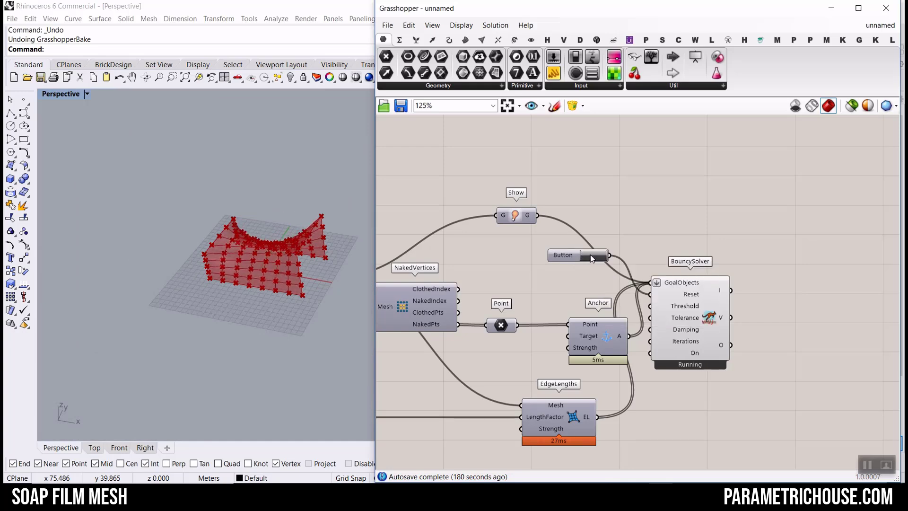
right_click_drag(309, 272, 334, 244)
scroll(334, 244, "up", 5)
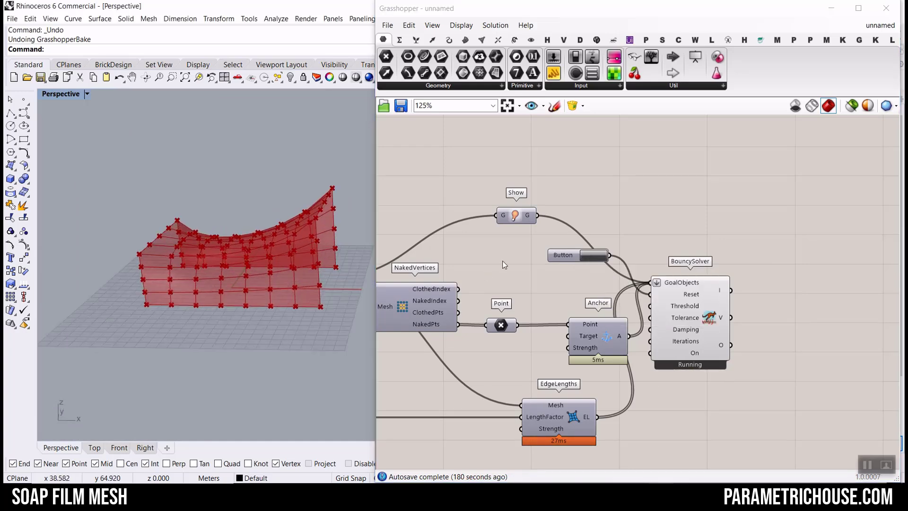
left_click(588, 258)
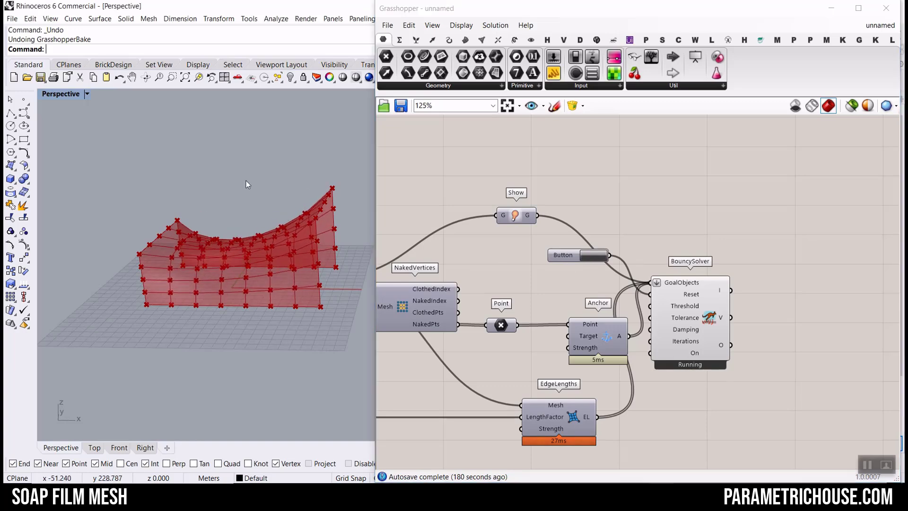
Step: Undo the hiding of the original box in Rhino and inspect it together with the relaxed mesh
key("ctrl+z")
scroll(217, 235, "down", 2)
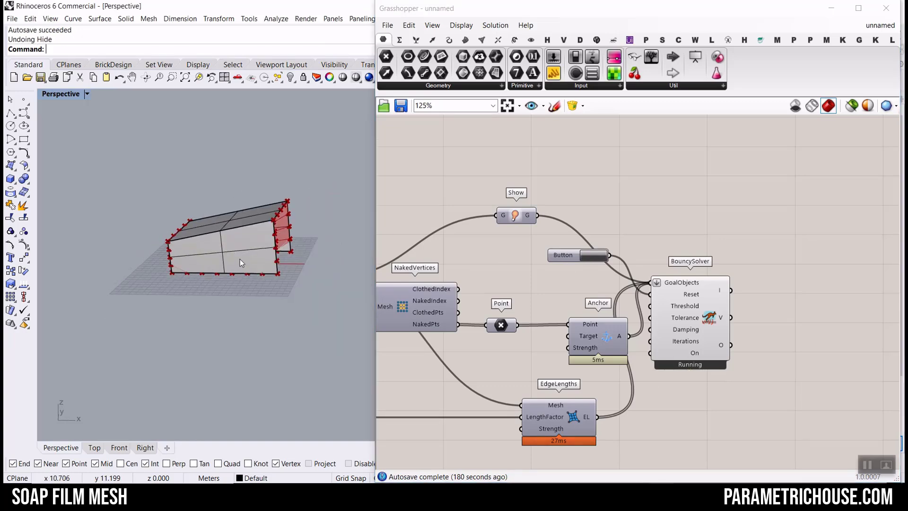
scroll(233, 251, "up", 4)
right_click_drag(233, 252, 162, 258)
scroll(232, 203, "down", 2)
scroll(231, 203, "up", 2)
left_click(223, 206)
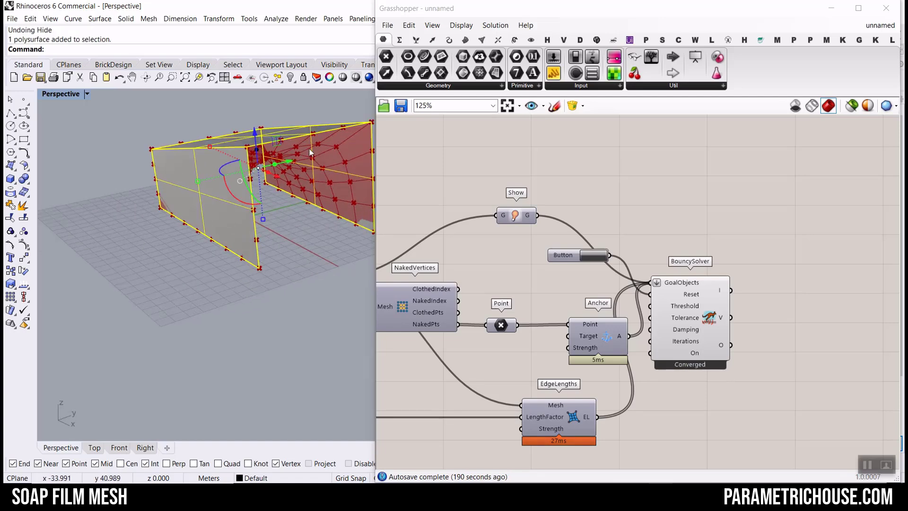
left_click(274, 293)
Step: Add a Move component beside the Brep parameter and connect the Brep to its Geometry input
scroll(702, 263, "down", 5)
scroll(545, 266, "up", 3)
scroll(544, 266, "up", 2)
scroll(532, 268, "down", 5)
left_click_drag(728, 313, 541, 267)
scroll(540, 263, "up", 5)
left_click(558, 286)
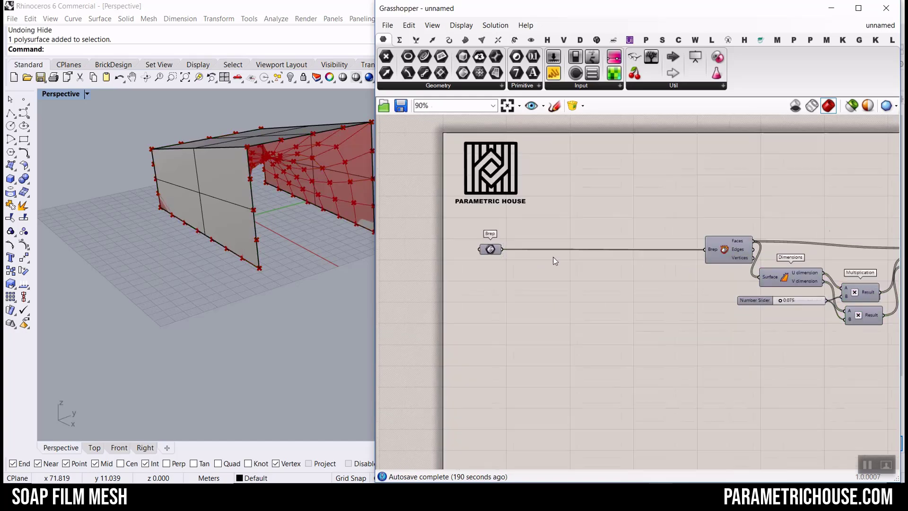
double_click(558, 286)
type("m")
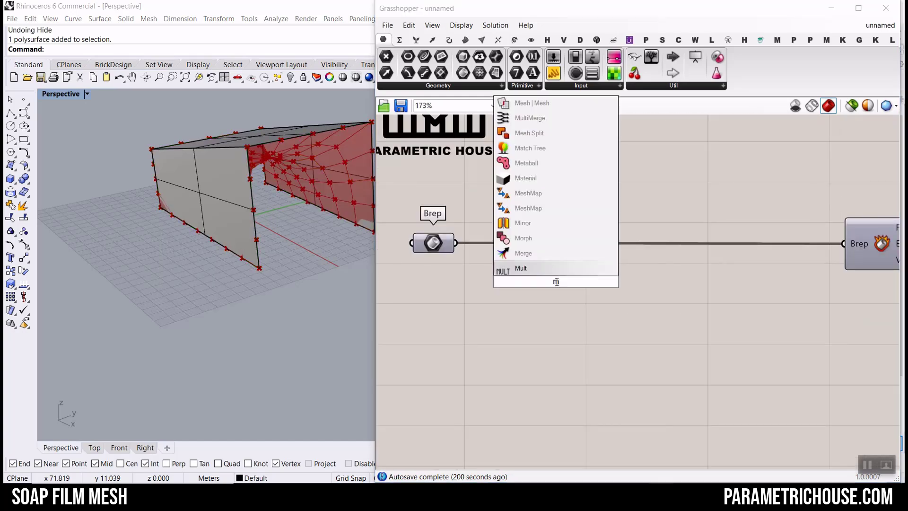
type("vo")
left_click(532, 164)
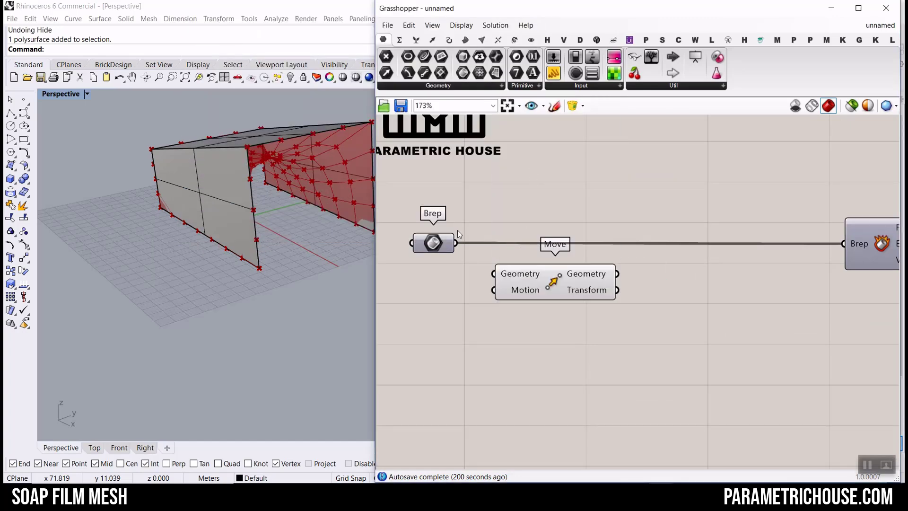
left_click_drag(499, 274, 608, 270)
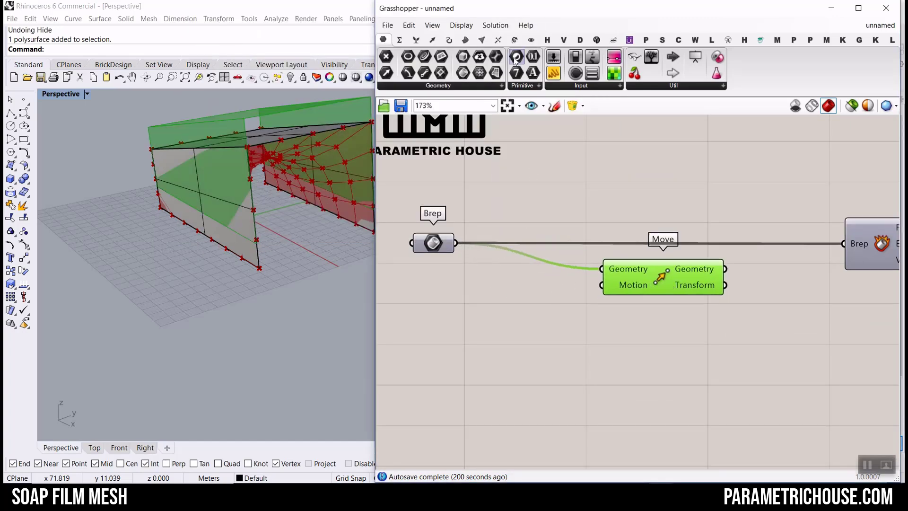
left_click(519, 41)
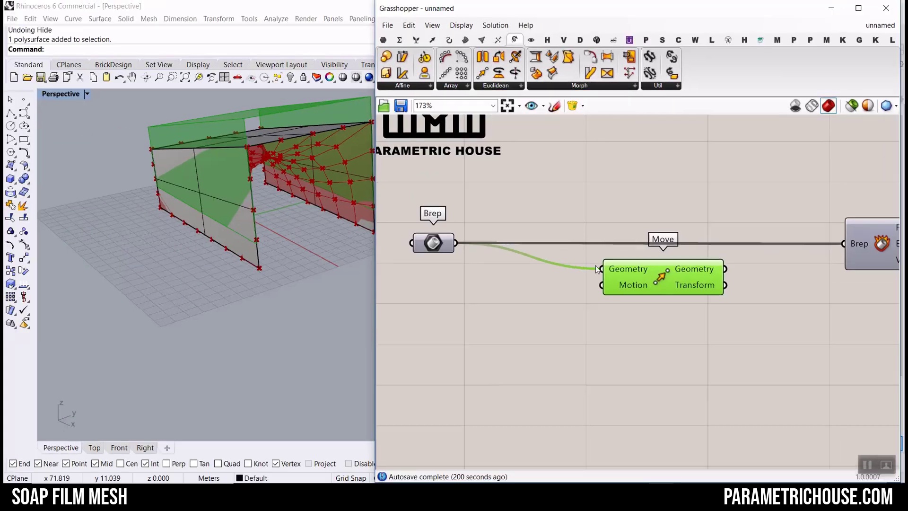
Step: Add a Unit Y vector component and connect it to Move's Motion input
scroll(251, 262, "down", 5)
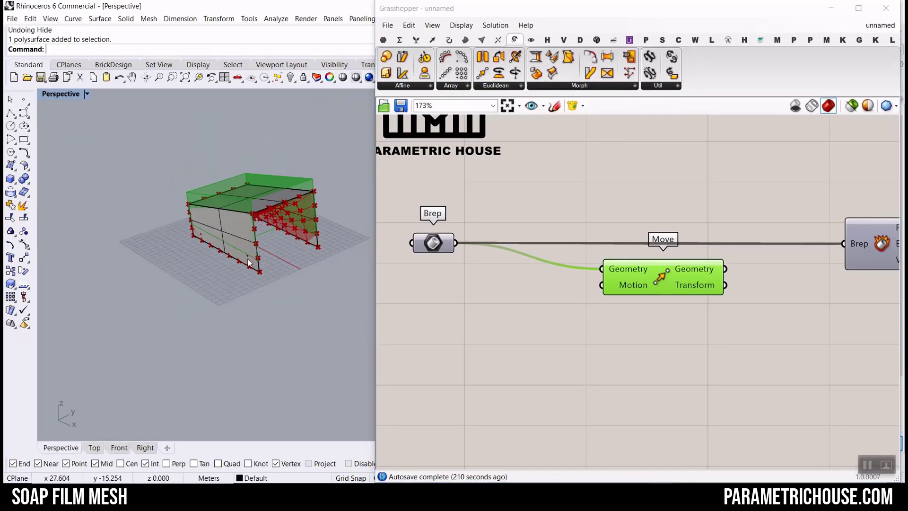
key("Escape")
double_click(498, 304)
left_click(488, 291)
left_click_drag(609, 291, 608, 290)
left_click_drag(545, 314, 623, 328)
Step: Create a number slider with value 25.5 and connect it to Unit Y's Factor input
scroll(454, 336, "up", 2)
double_click(434, 342)
type("25.5")
key("Return")
left_click_drag(534, 323, 540, 321)
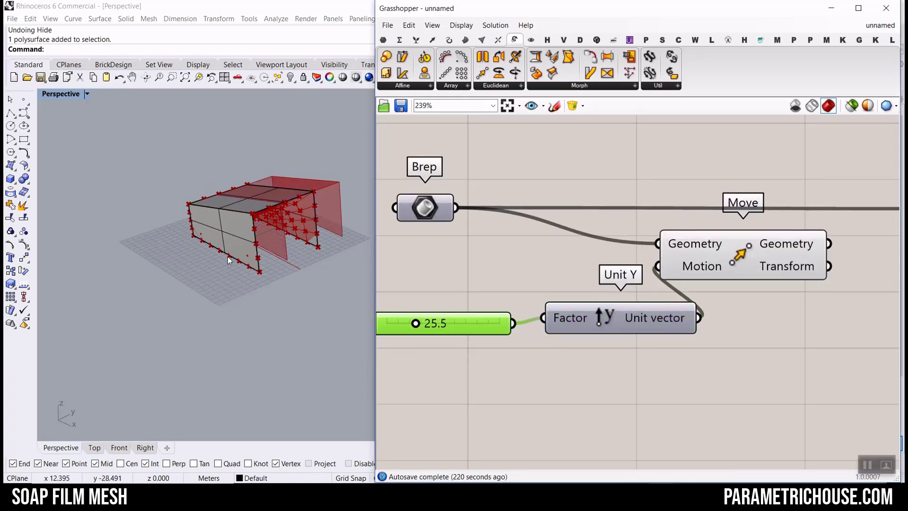
Step: Raise the Unit Y slider's maximum to 300 and set its value somewhat above 100
left_click_drag(416, 323, 518, 322)
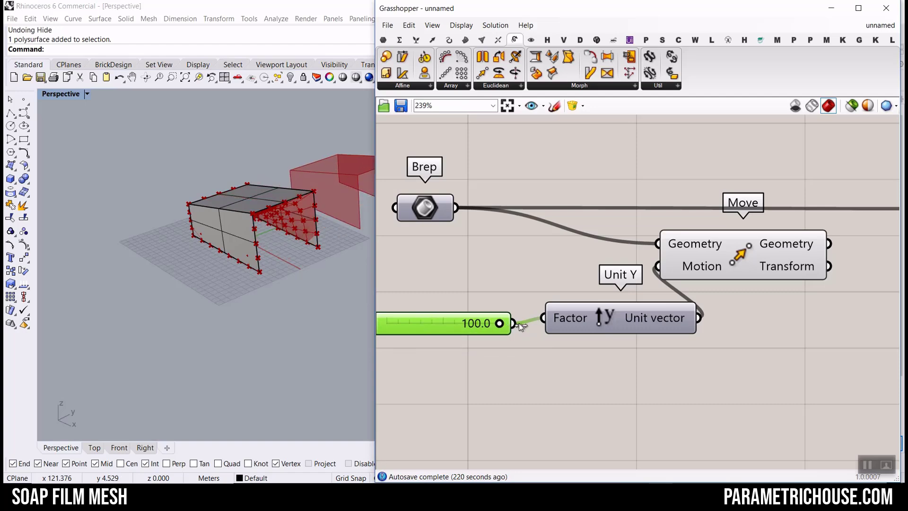
right_click_drag(379, 336, 460, 329)
double_click(439, 325)
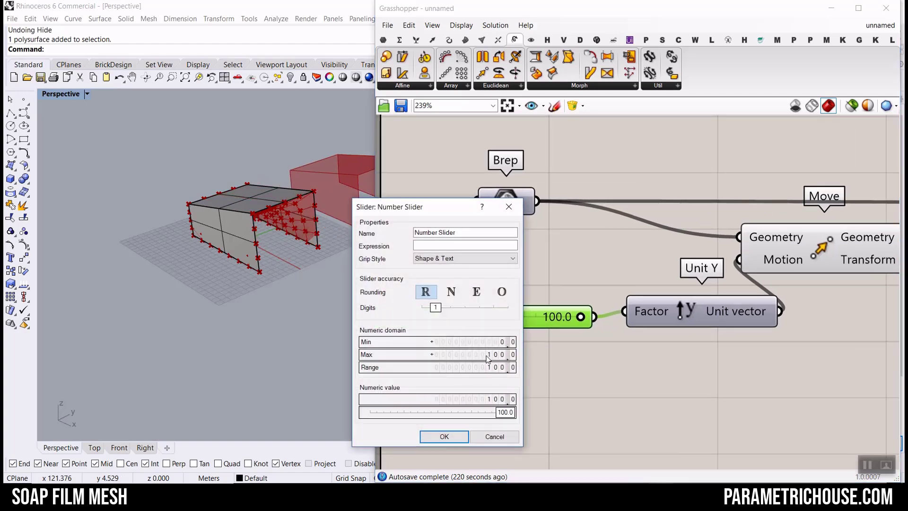
left_click(444, 436)
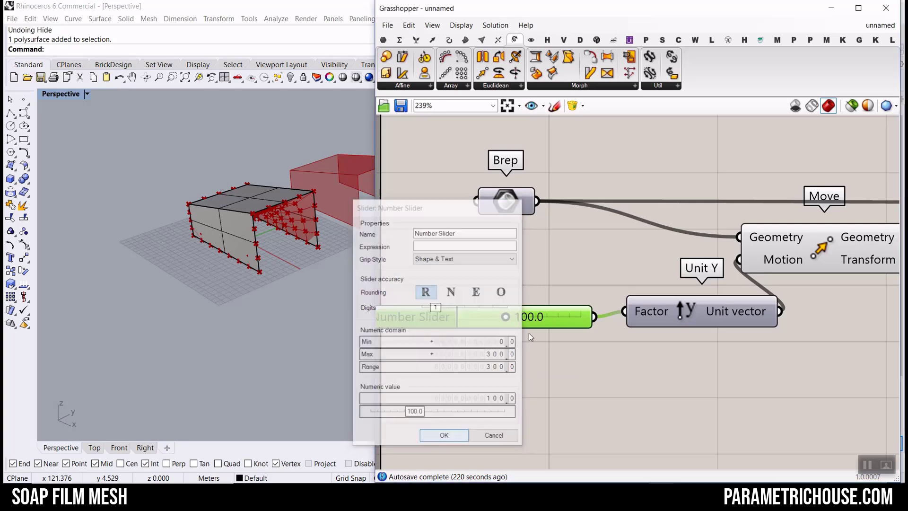
left_click_drag(503, 317, 515, 319)
Step: Connect Move's Geometry output to the Brep input of the Deconstruct Brep component, replacing the direct Brep wire
scroll(561, 282, "down", 4)
right_click_drag(738, 250, 609, 250)
scroll(609, 251, "up", 3)
left_click_drag(608, 264, 734, 233)
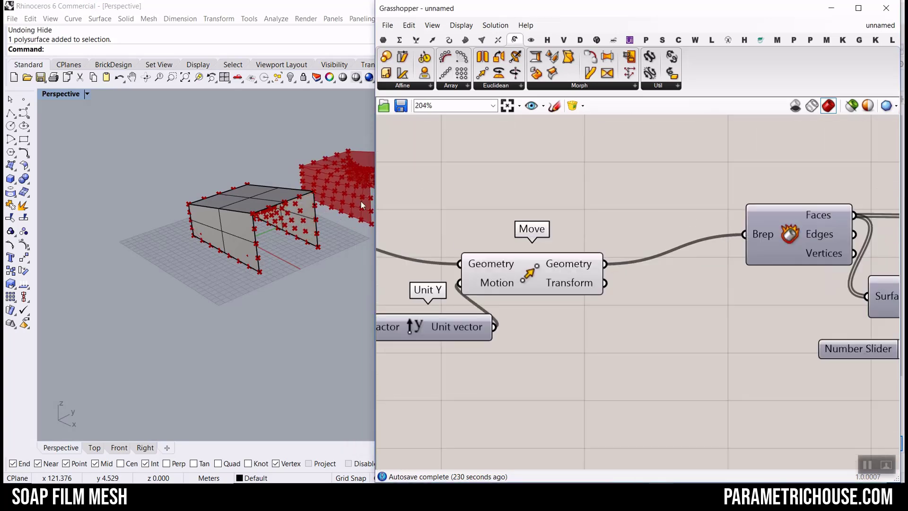
Step: Turn off the preview of the Move component
scroll(546, 295, "down", 3)
left_click_drag(625, 247, 456, 311)
right_click(549, 188)
left_click(581, 209)
Step: Lengthen the original box by scaling it along its X axis with the gumball
right_click_drag(299, 234, 334, 240)
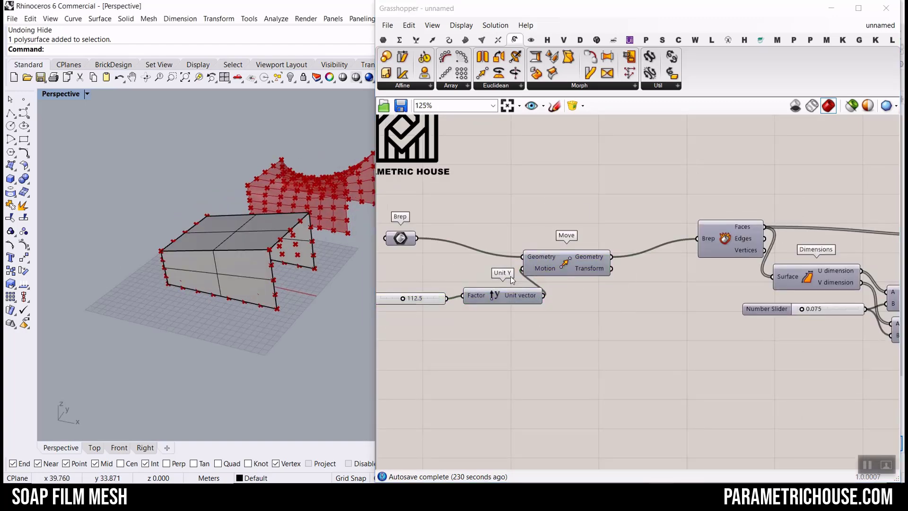
scroll(725, 302, "down", 4)
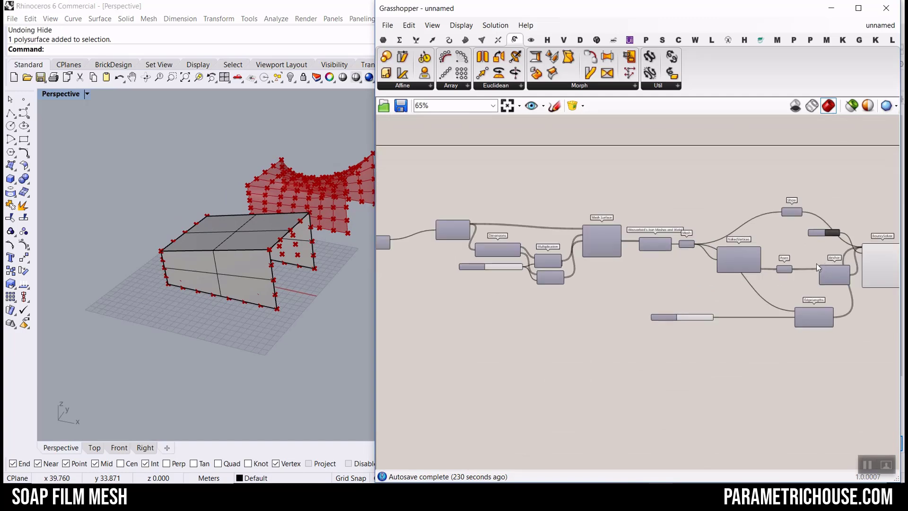
left_click(200, 274)
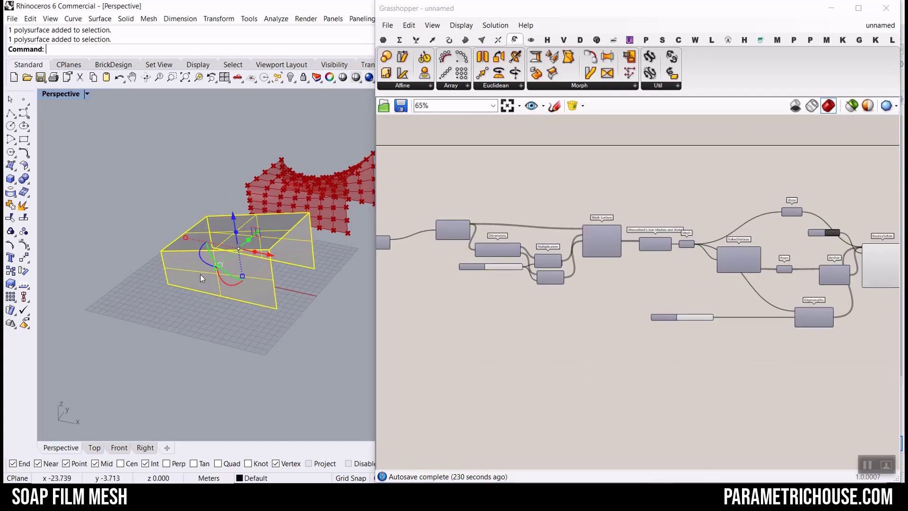
left_click_drag(183, 240, 155, 233)
left_click(125, 198)
Step: Turn off the preview of the BouncySolver component
right_click_drag(614, 274, 481, 271)
scroll(815, 265, "up", 7)
right_click_drag(293, 258, 144, 252)
scroll(237, 224, "up", 8)
right_click_drag(238, 264, 239, 245)
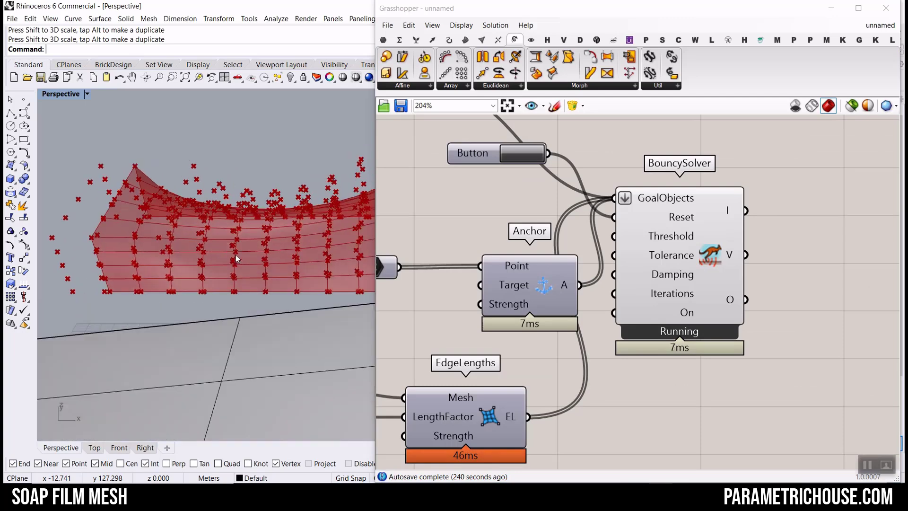
scroll(251, 232, "up", 4)
right_click(708, 260)
left_click(739, 266)
right_click_drag(730, 302, 676, 206)
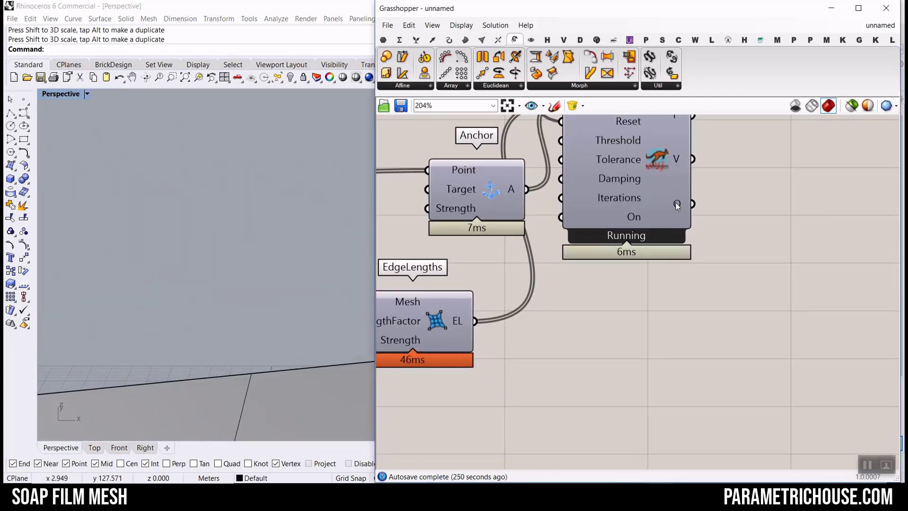
Step: Add a List Item component and connect the BouncySolver's O output to its List input
mouse_move(678, 204)
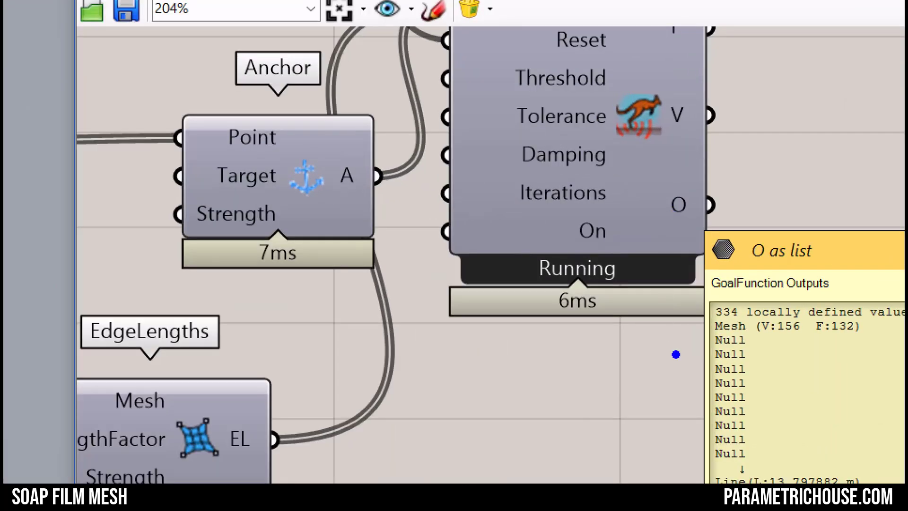
left_click_drag(716, 346, 831, 336)
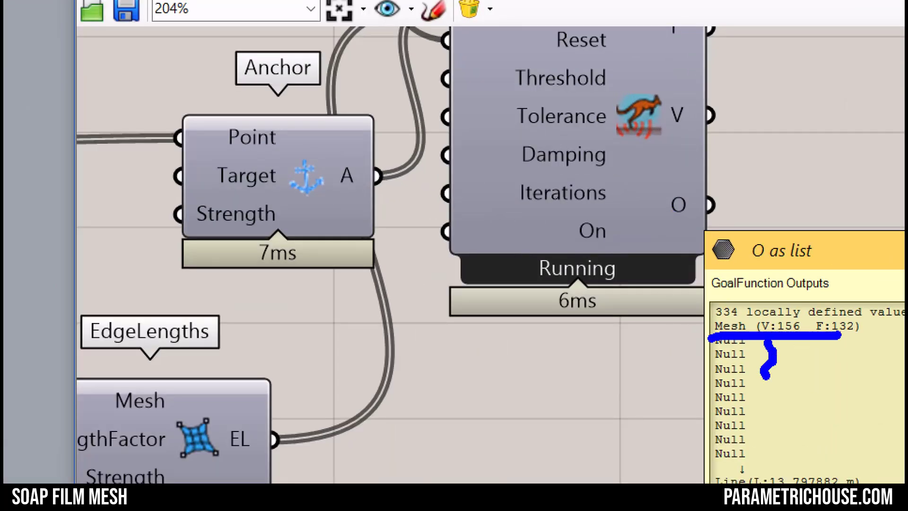
left_click_drag(674, 482, 889, 475)
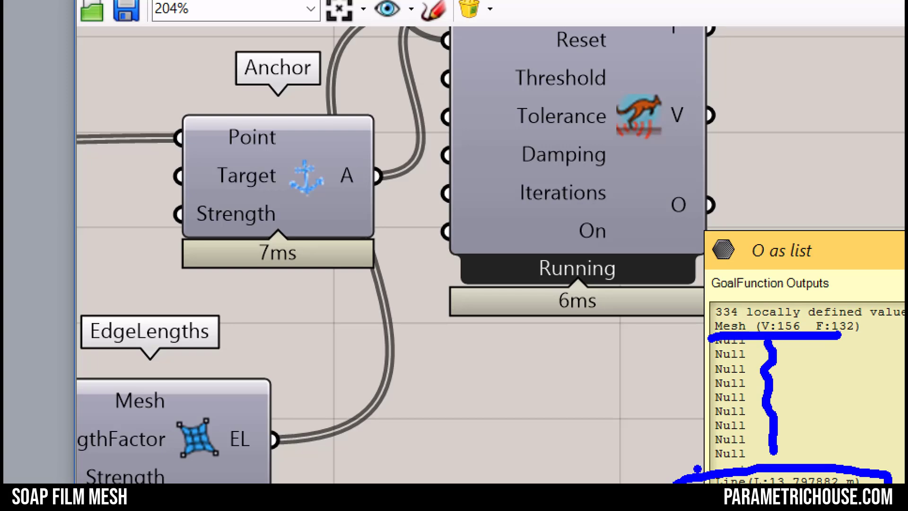
mouse_move(706, 339)
left_mouse_down()
mouse_move(795, 307)
mouse_move(891, 340)
mouse_move(831, 337)
left_mouse_up()
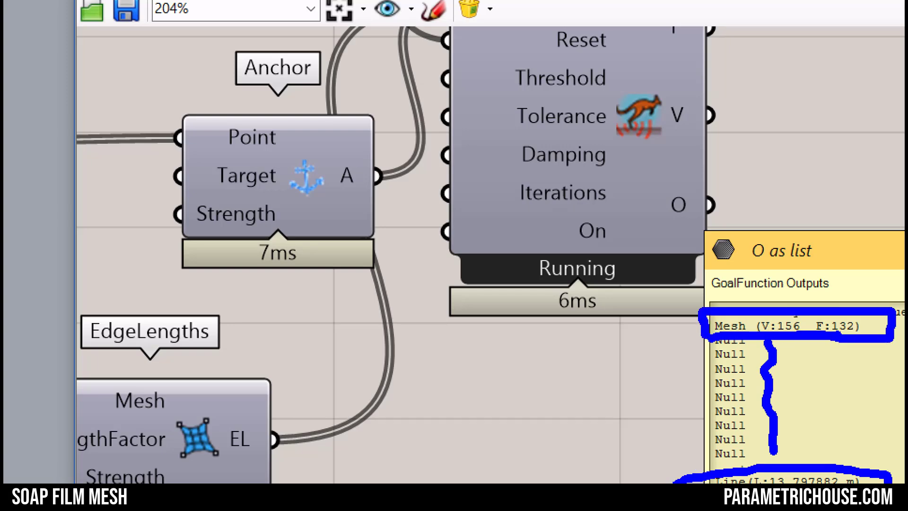
right_click_drag(723, 183, 692, 280)
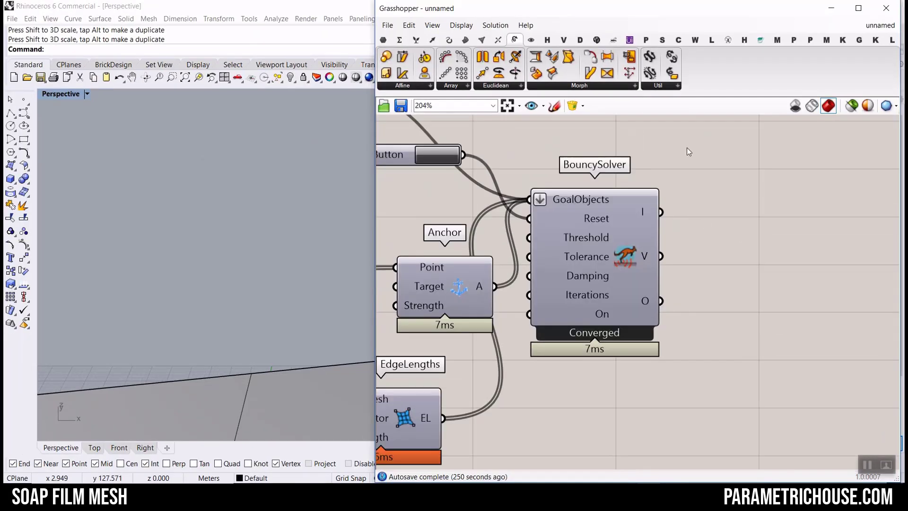
left_click(416, 40)
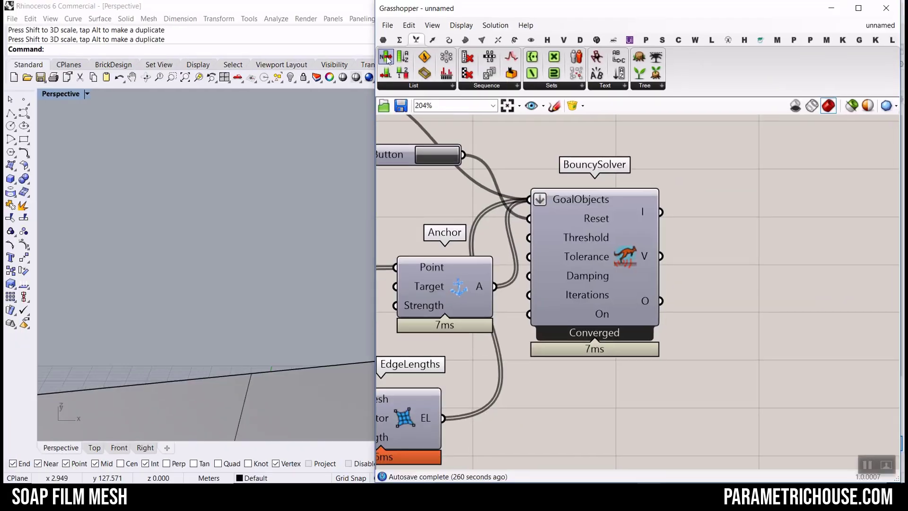
left_click_drag(574, 174, 742, 327)
left_click_drag(662, 301, 726, 303)
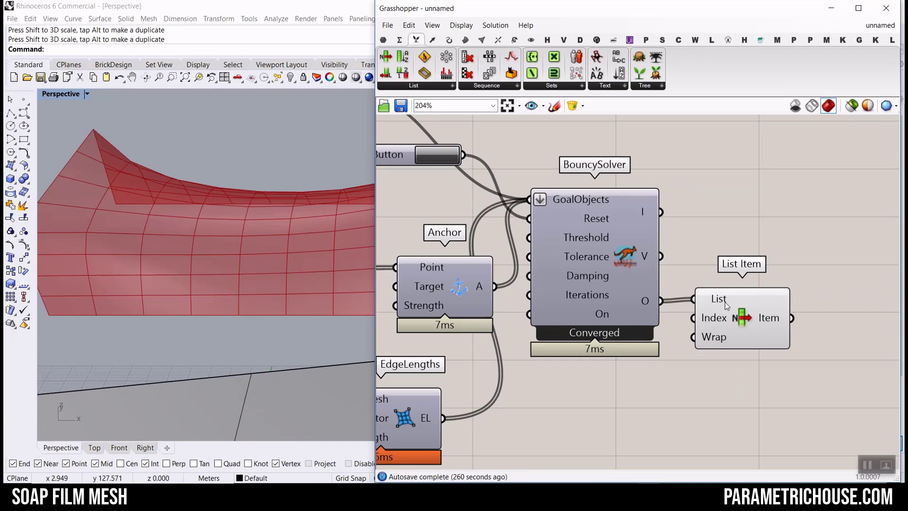
Step: Reset the BouncySolver simulation and scale the original box along its Y axis with the gumball
left_click(431, 161)
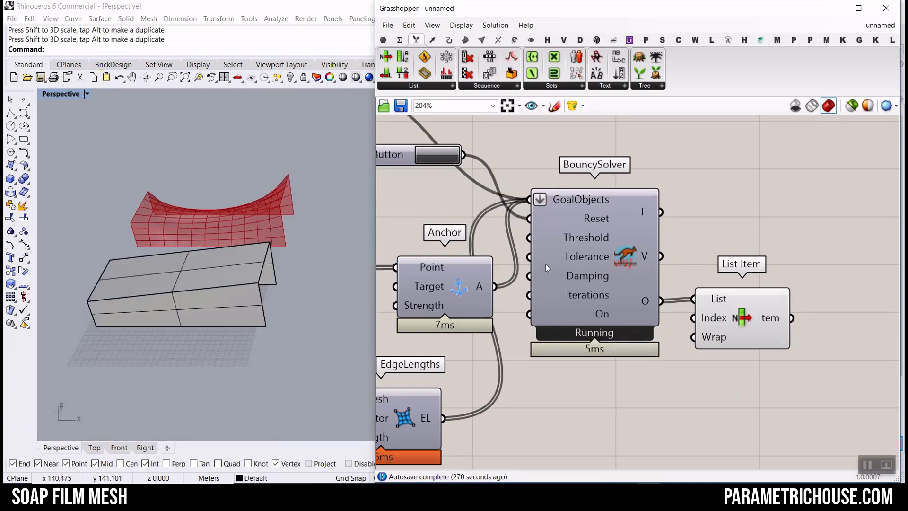
left_click(209, 306)
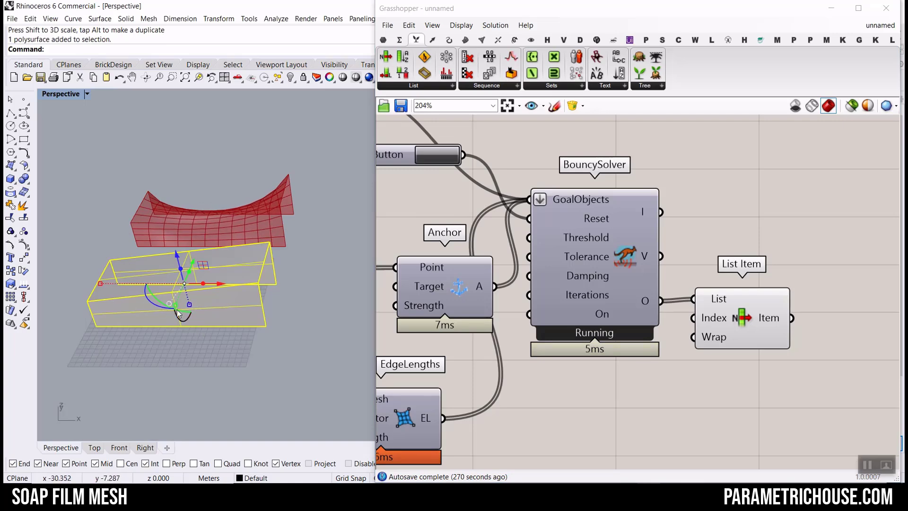
mouse_move(176, 305)
left_mouse_down()
mouse_move(168, 334)
mouse_move(180, 303)
mouse_move(187, 307)
left_mouse_up()
left_click(209, 334)
Step: Try rotating the edges at one open end of the box with the gumball and undo the rotation
right_click_drag(209, 334, 237, 269)
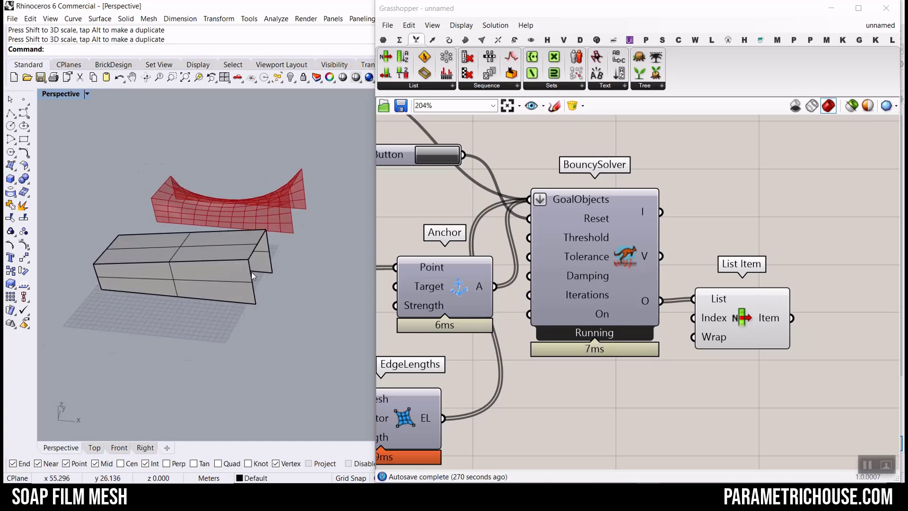
scroll(253, 289, "up", 2)
left_click(255, 300, "ctrl+shift")
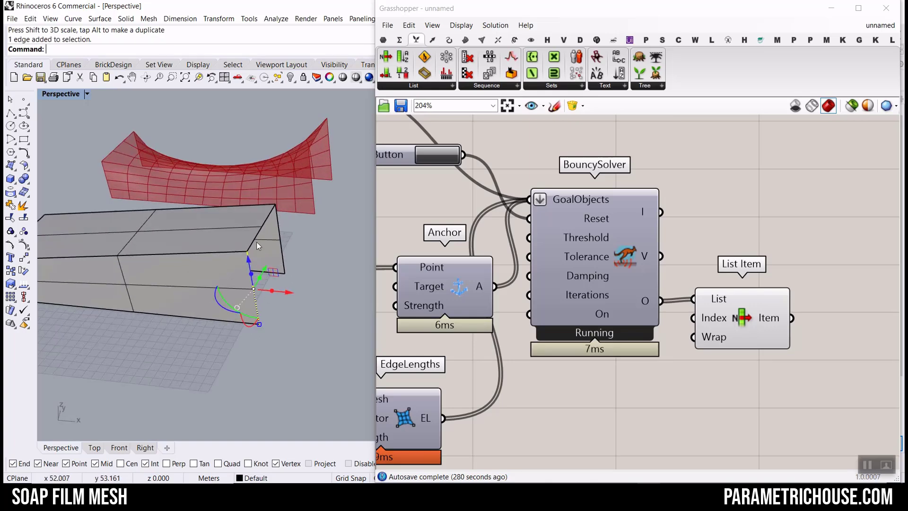
left_click(260, 232, "ctrl+shift")
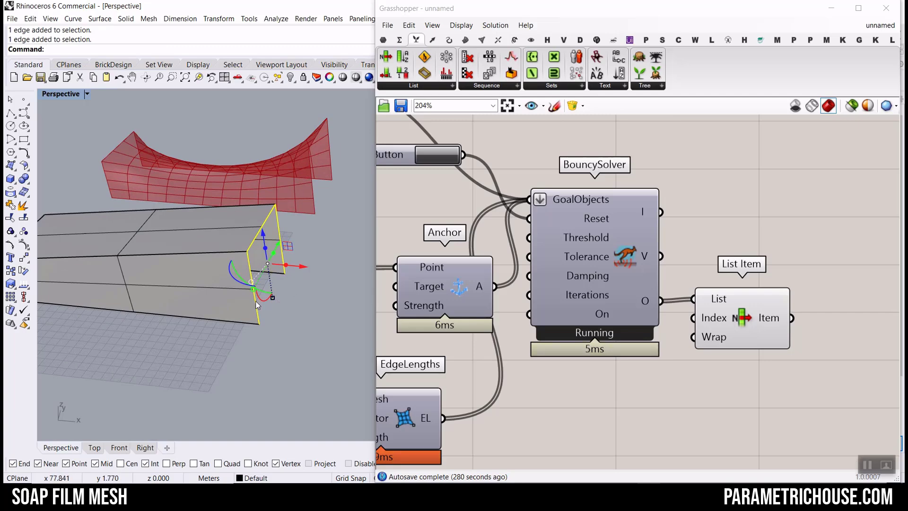
left_click_drag(259, 297, 297, 311)
right_click_drag(297, 311, 279, 269)
key("ctrl+z")
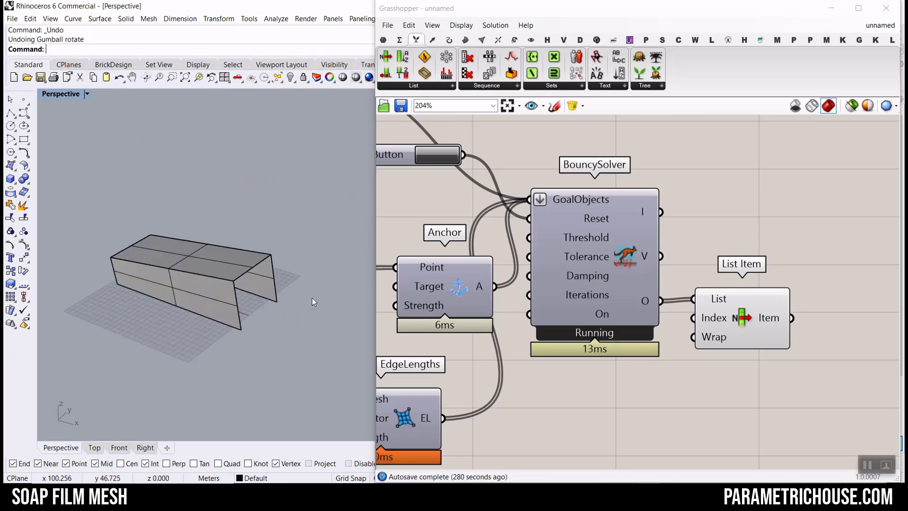
Step: Rotate the bottom edge of the box's near side wall by 20 degrees about the Z axis
right_click_drag(268, 314, 173, 252)
left_click(178, 261)
key("Escape")
left_click(184, 260, "ctrl+shift")
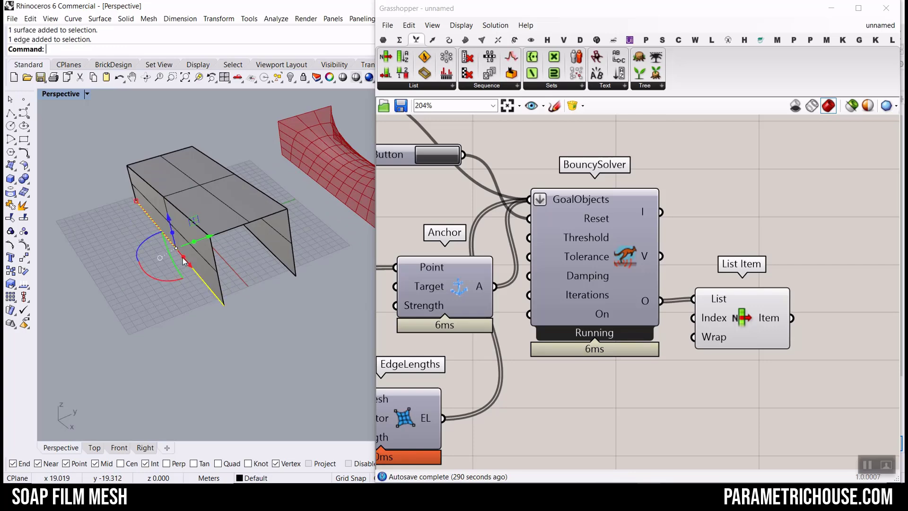
left_click(145, 248)
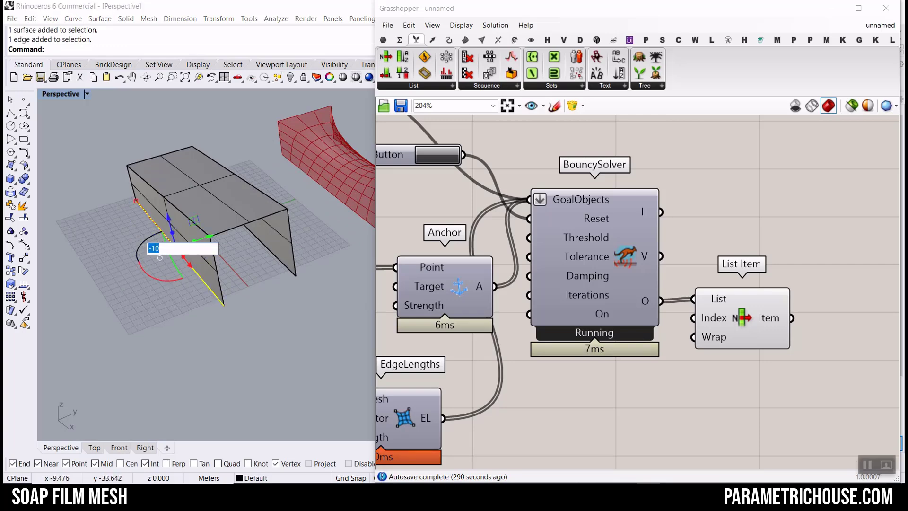
key("Return")
Step: Rotate the bottom edge of the opposite side wall by -20 degrees about the Z axis
right_click_drag(192, 300, 273, 225)
left_click(273, 226, "ctrl+shift")
left_click(239, 198)
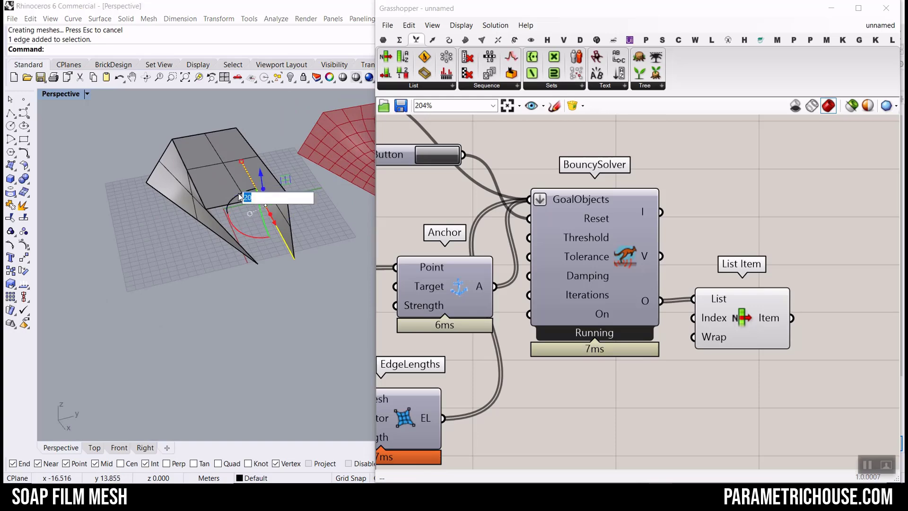
type("-20")
key("Return")
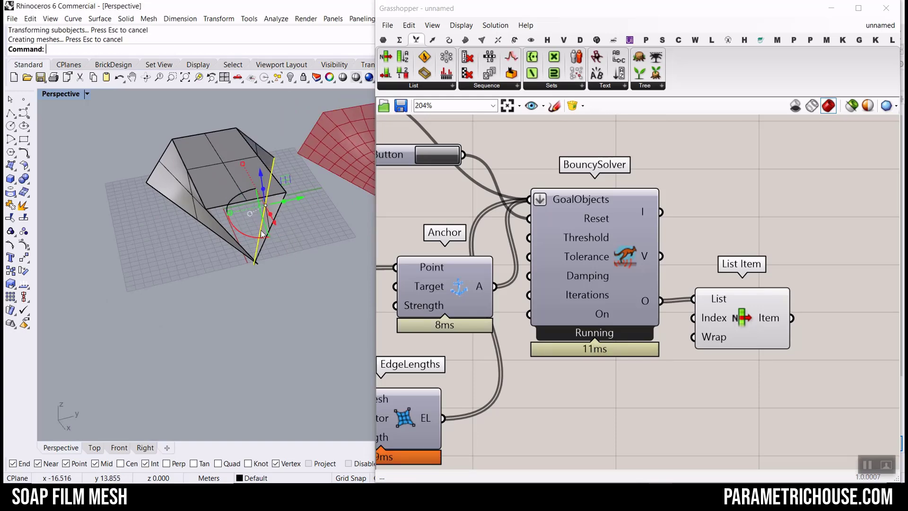
left_click(297, 268)
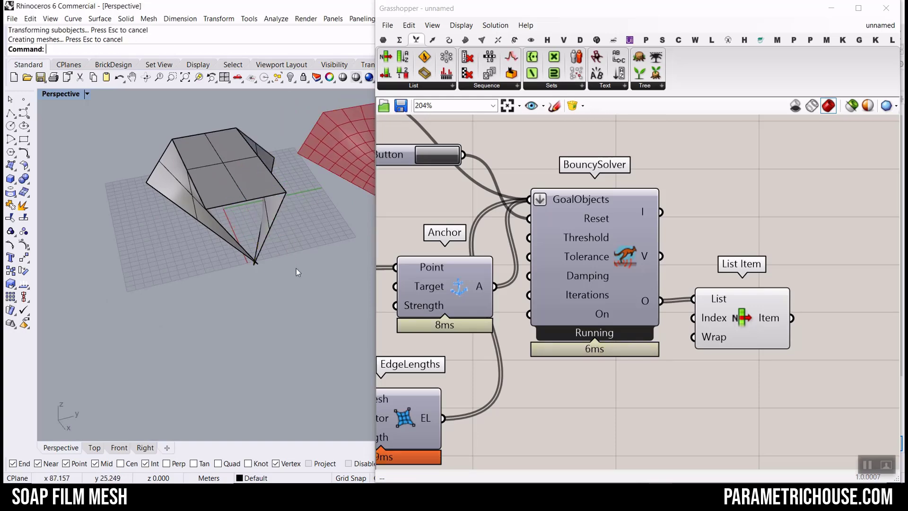
Step: Select both bottom side edges of the box and scale them outward along the Y axis
left_click(259, 226, "ctrl+shift")
left_click(214, 233, "ctrl+shift")
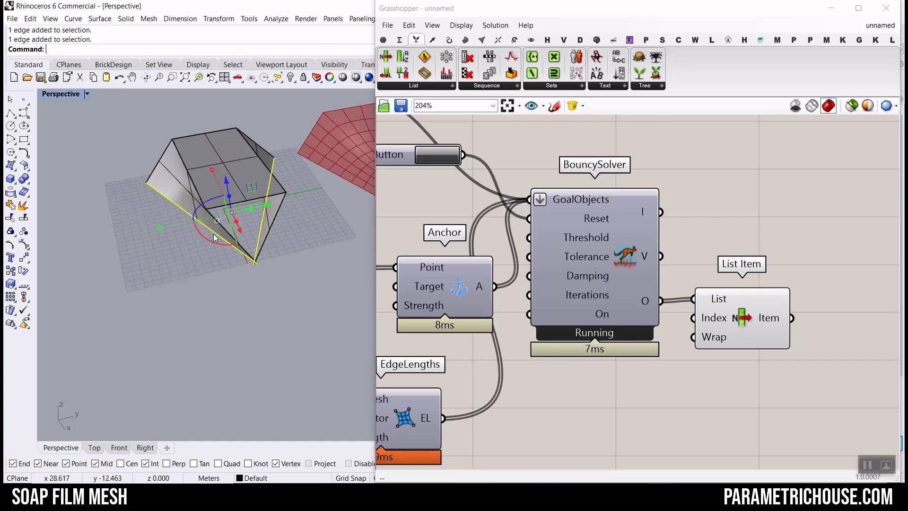
left_click_drag(160, 227, 136, 235)
left_click(172, 275)
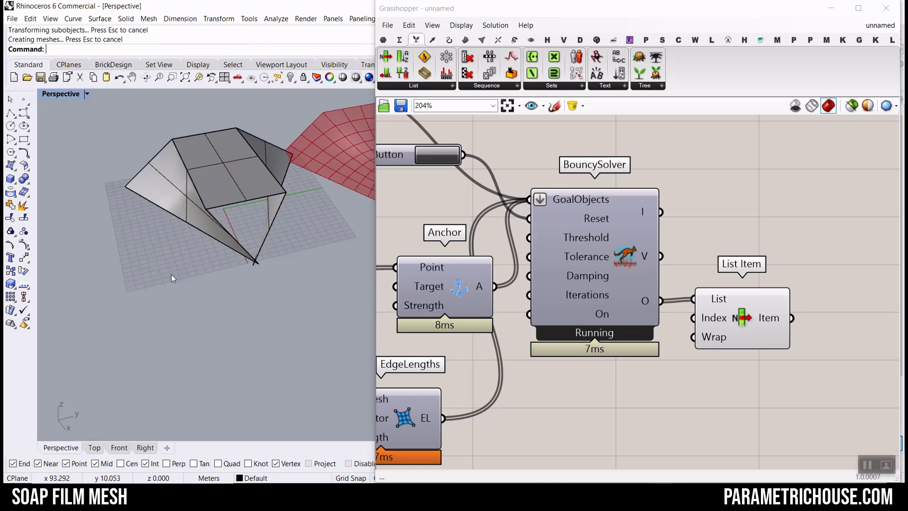
Step: Move the bottom edge of the near side wall by -10 along the Y axis
scroll(171, 274, "down", 5)
scroll(192, 269, "up", 5)
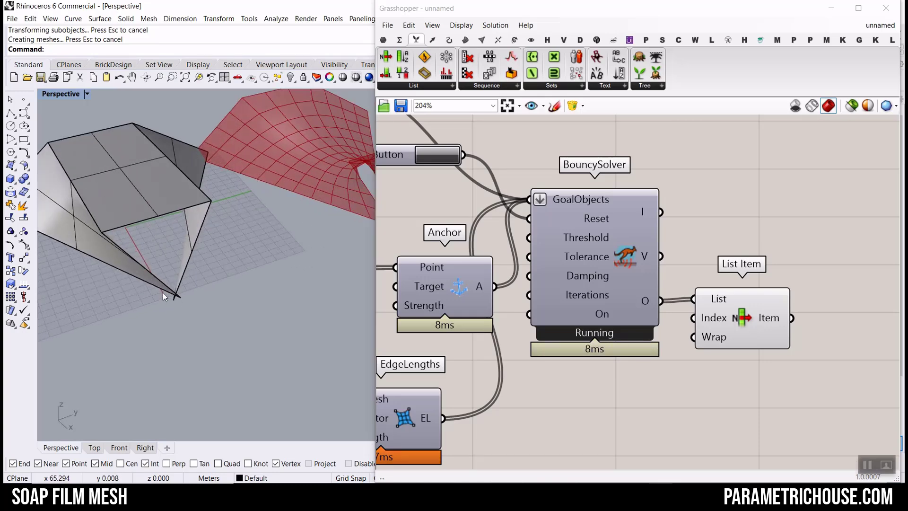
left_click(160, 290, "ctrl+shift")
scroll(160, 289, "down", 1)
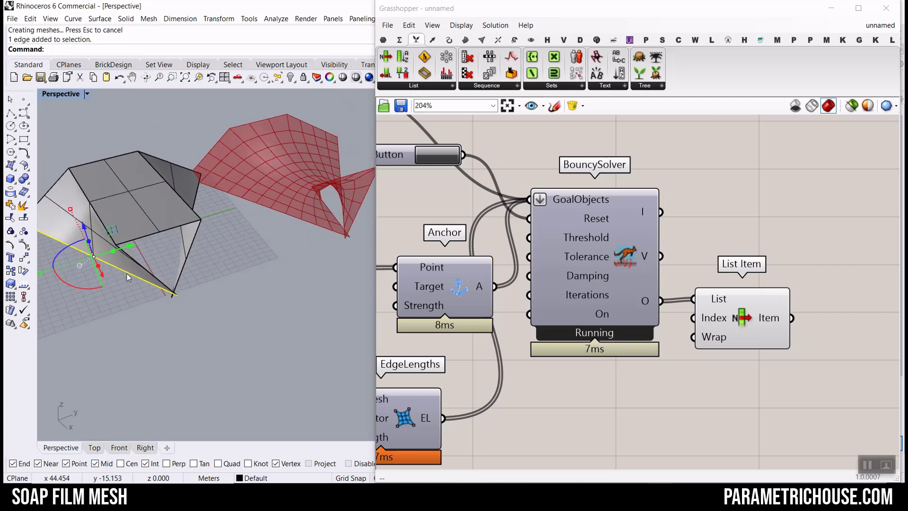
left_click(128, 250)
type("-10")
key("Return")
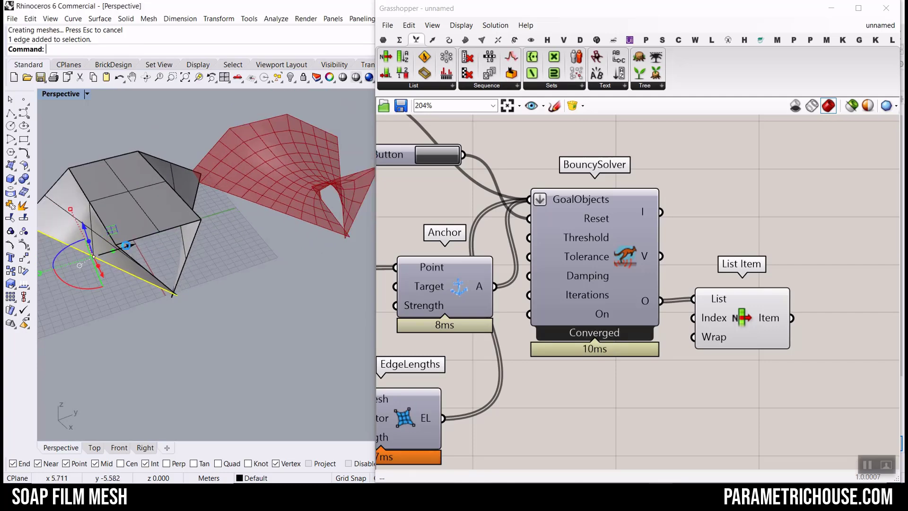
left_click(234, 299)
Step: Move the bottom edge of the opposite side wall by 5 along the Y axis
left_click(174, 296, "ctrl+shift")
right_click_drag(228, 259, 191, 245)
left_click(229, 215, "ctrl+shift")
left_click(278, 195)
type("5")
key("Return")
left_click(189, 271)
Step: Increase the slider feeding Unit Y's Factor to move the soap film mesh farther from the original box
scroll(194, 265, "down", 3)
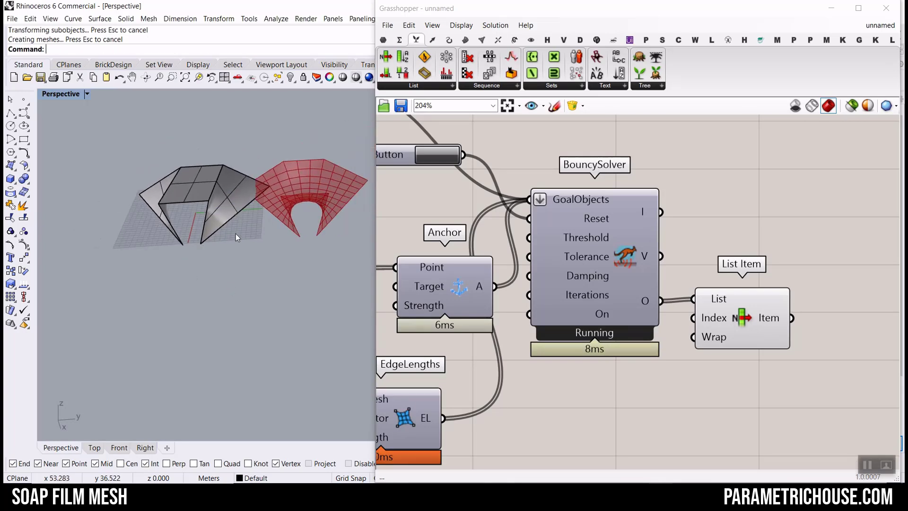
right_click_drag(228, 233, 233, 248)
scroll(544, 248, "down", 10)
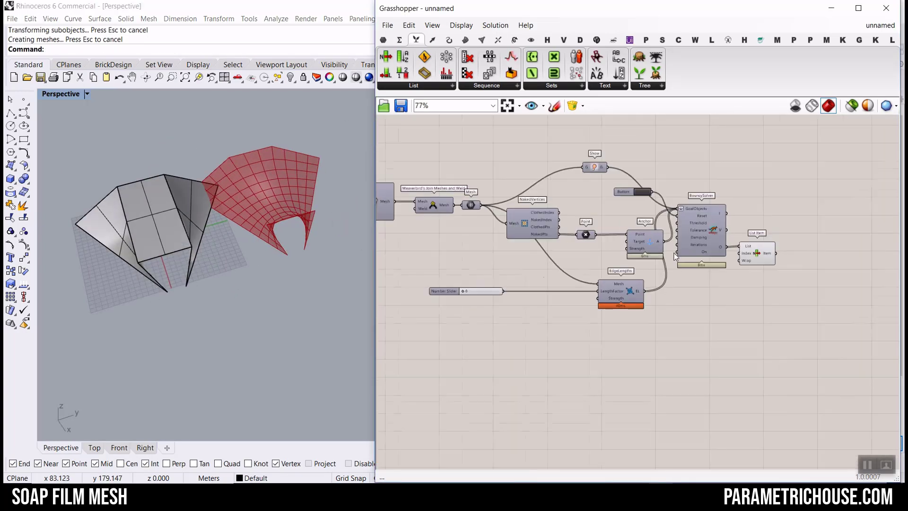
scroll(729, 243, "up", 10)
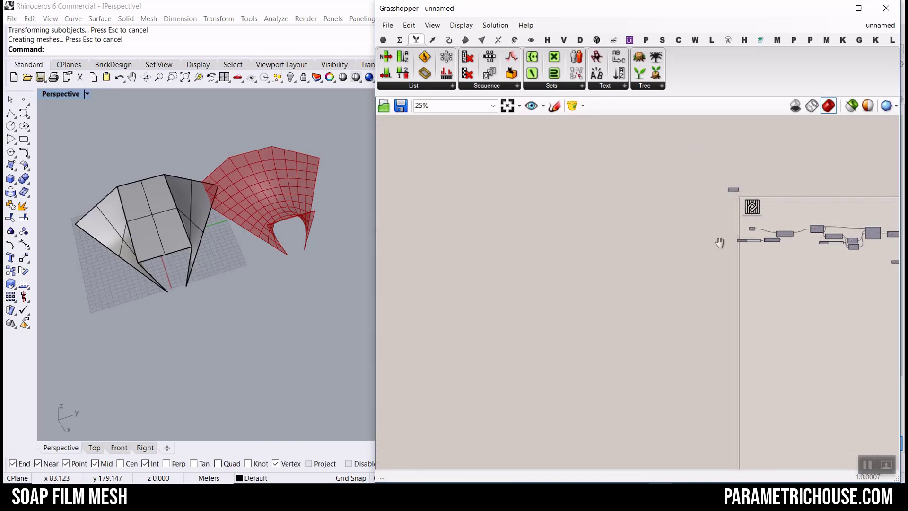
scroll(681, 283, "up", 3)
left_click_drag(682, 264, 703, 271)
right_click_drag(269, 291, 303, 246)
scroll(713, 271, "down", 10)
scroll(459, 283, "up", 2)
right_click_drag(355, 300, 211, 304)
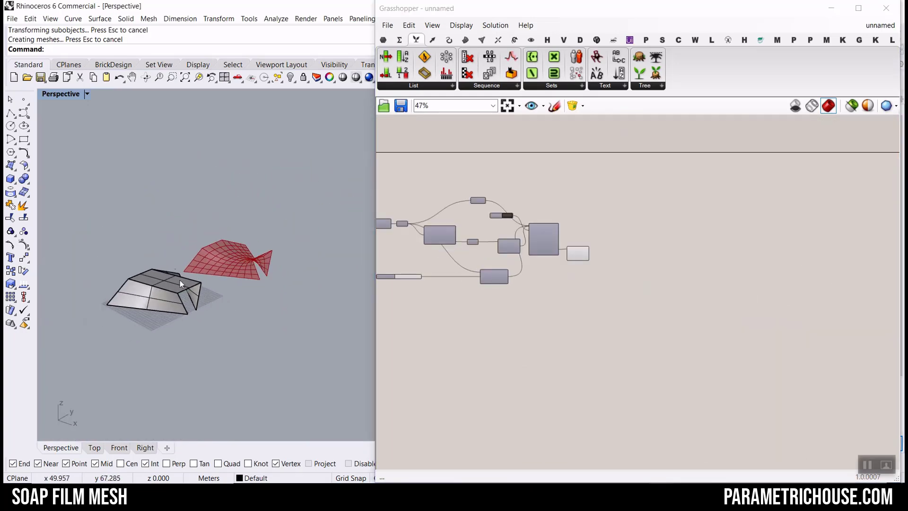
Step: Add Kangaroo's SoapFilm mesh goal to the canvas below the EdgeLengths component
scroll(211, 304, "up", 4)
scroll(547, 246, "up", 4)
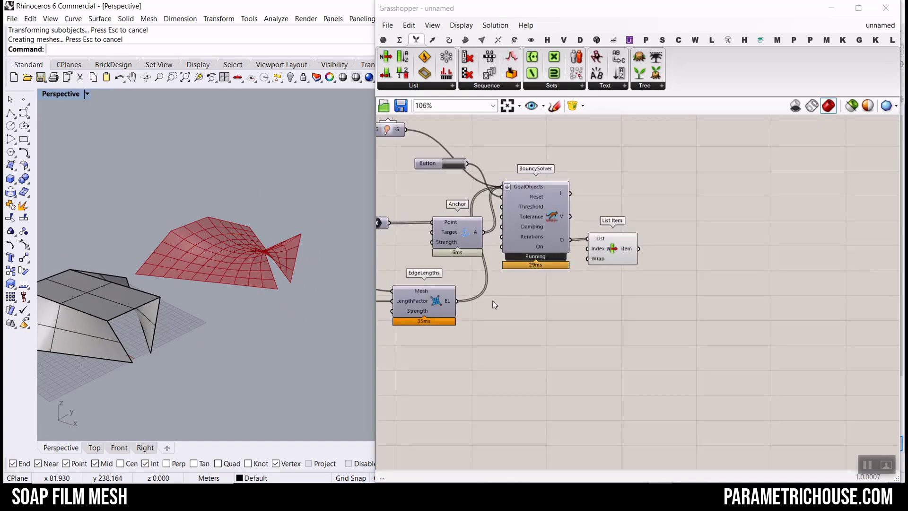
scroll(557, 299, "up", 4)
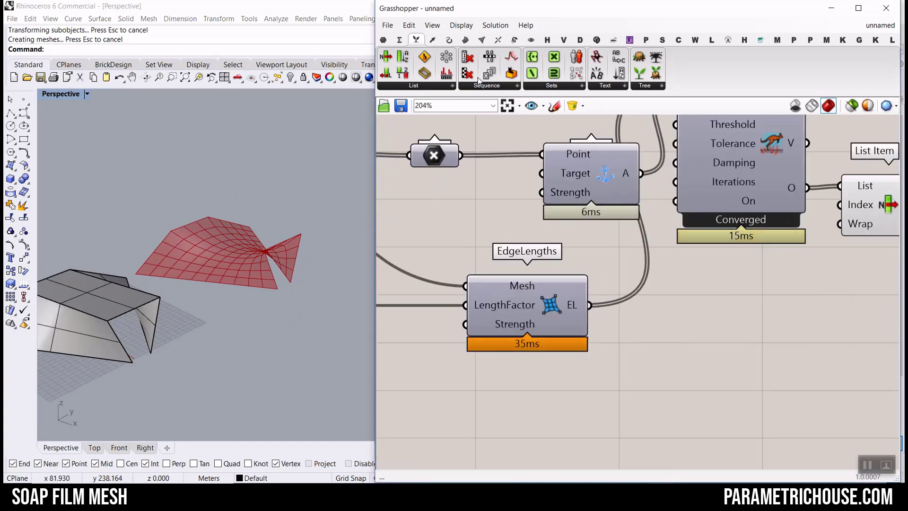
left_click(885, 41)
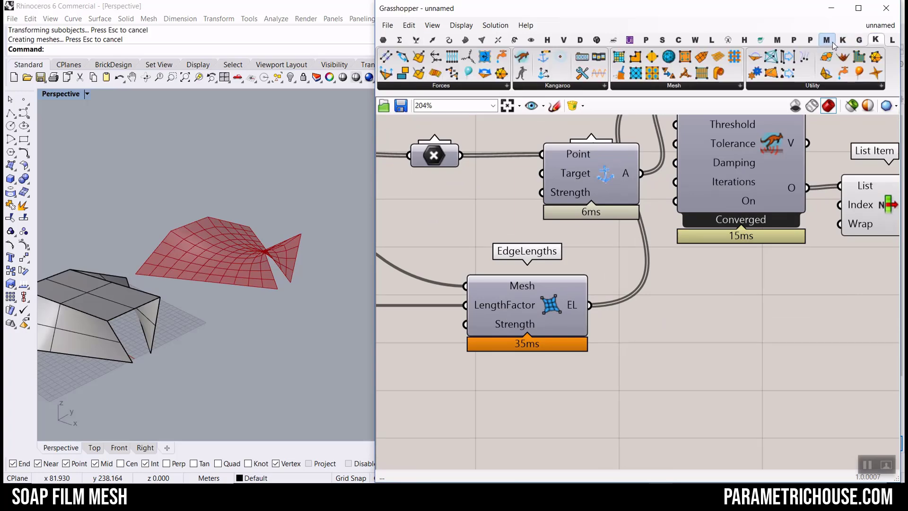
left_click(846, 41)
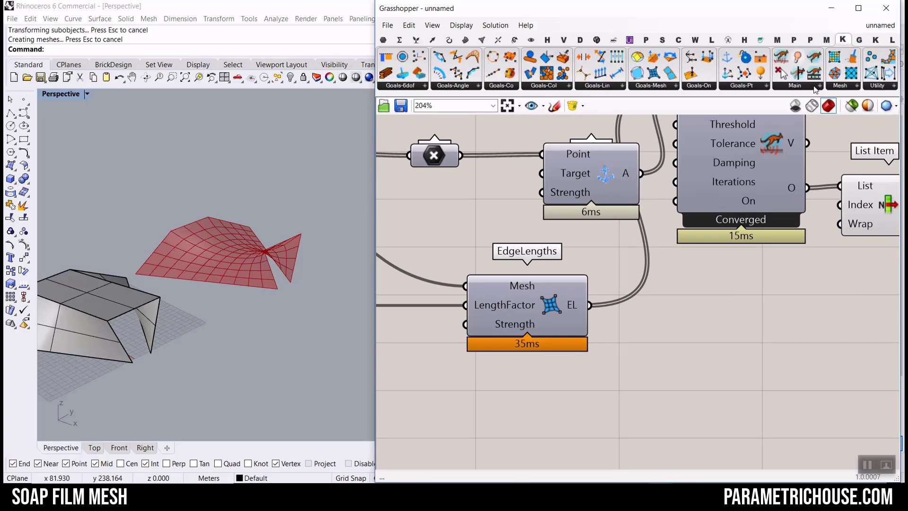
left_click(655, 87)
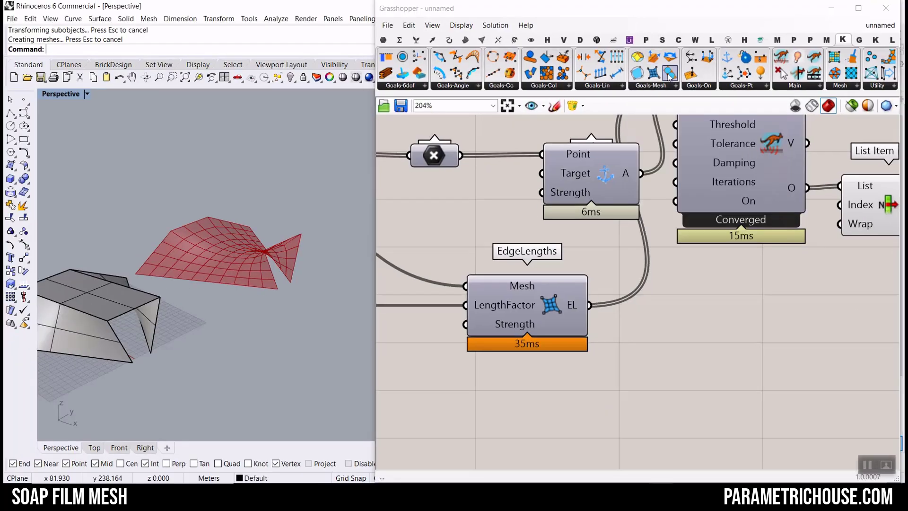
left_click(670, 88)
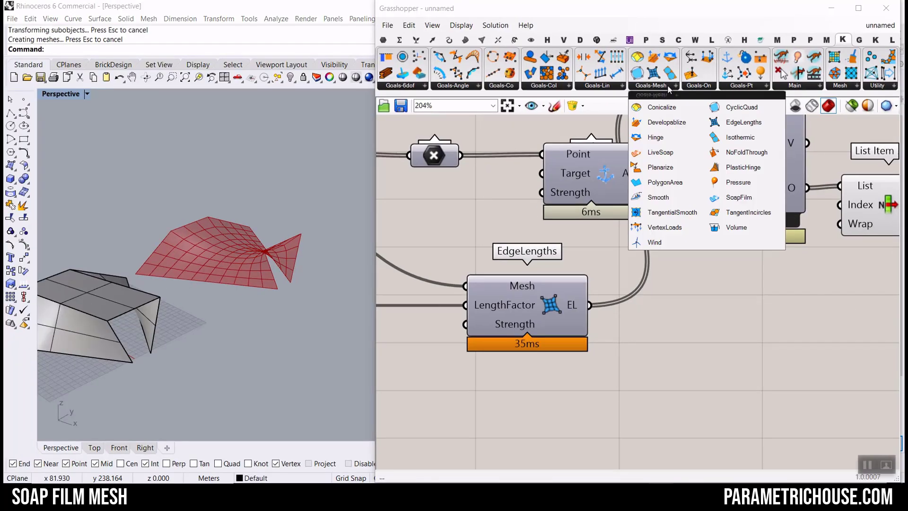
left_click(744, 200)
scroll(749, 189, "down", 5)
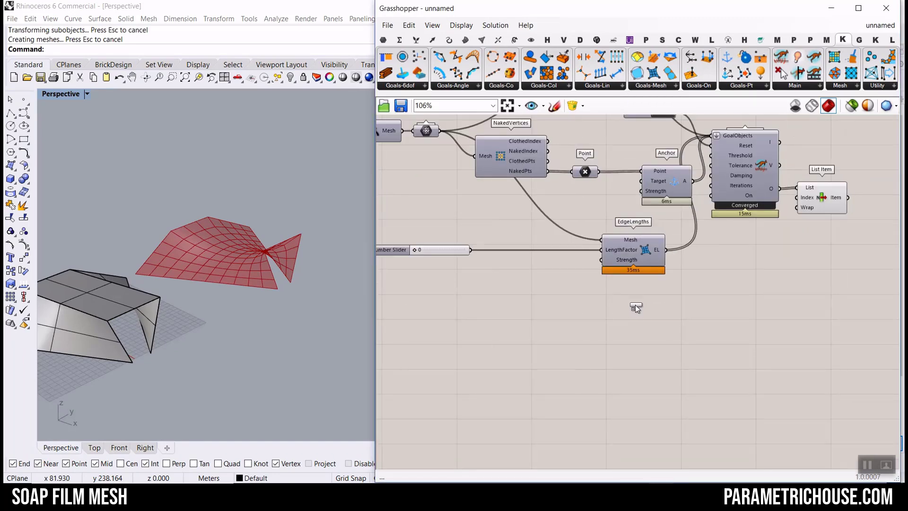
left_click_drag(635, 305, 635, 307)
Step: Connect the joined and welded Mesh parameter to the Mesh input of SoapFilm
scroll(635, 305, "up", 3)
right_click_drag(508, 284, 601, 384)
right_click_drag(455, 213, 530, 244)
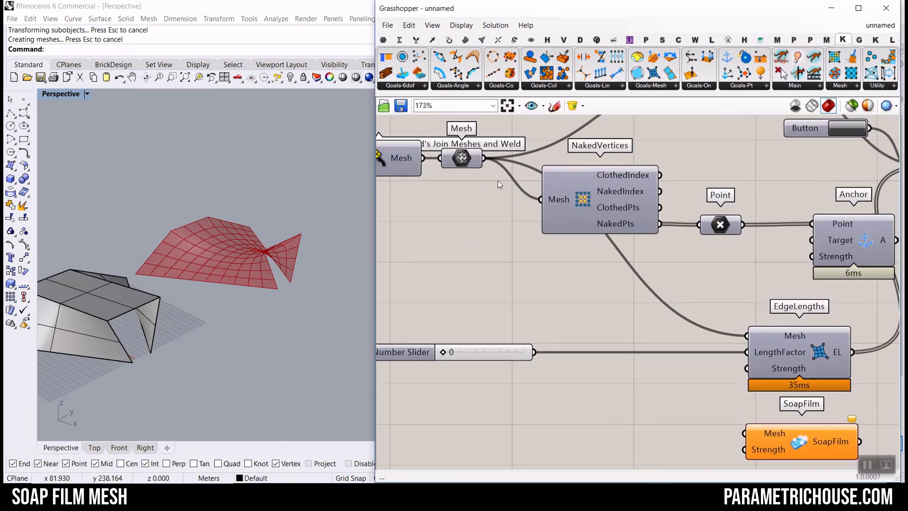
left_click_drag(677, 424, 745, 433)
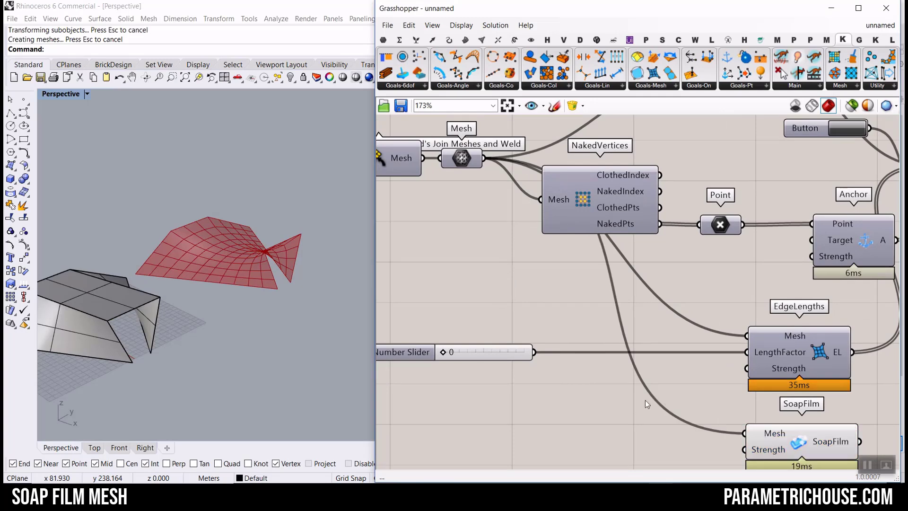
scroll(745, 449, "up", 2)
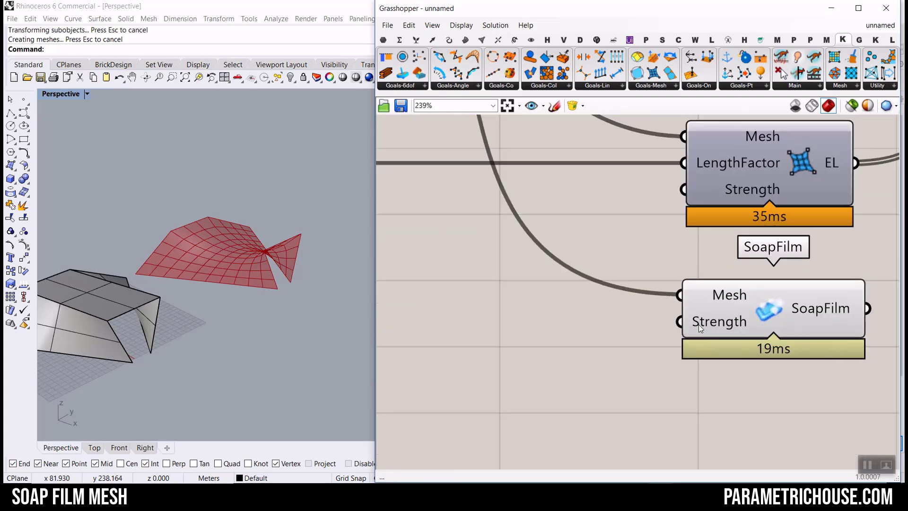
Step: Add the SoapFilm output to the existing GoalObjects inputs of BouncySolver
scroll(700, 324, "down", 2)
left_click_drag(689, 395, 719, 246)
scroll(689, 395, "down", 3)
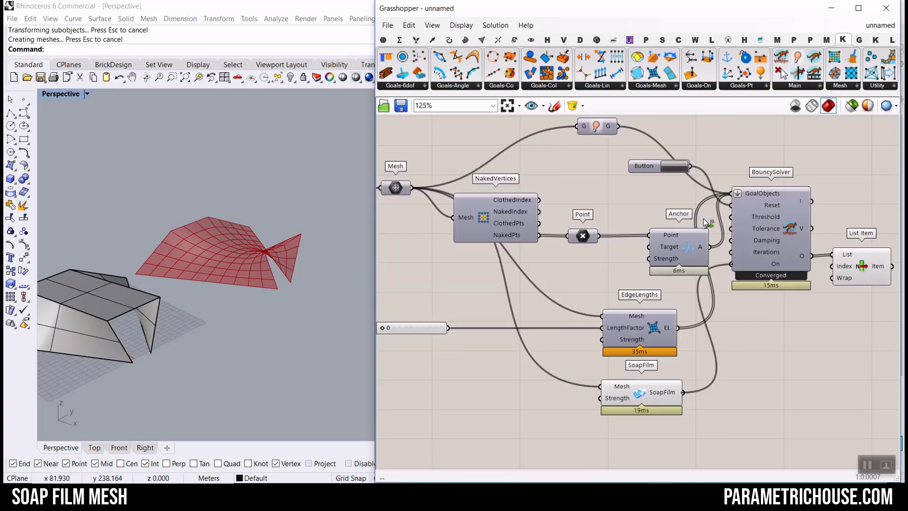
left_click_drag(736, 193, 737, 194)
Step: Undo the successive gumball moves and scales made to the source box in Rhino
key("ctrl+z")
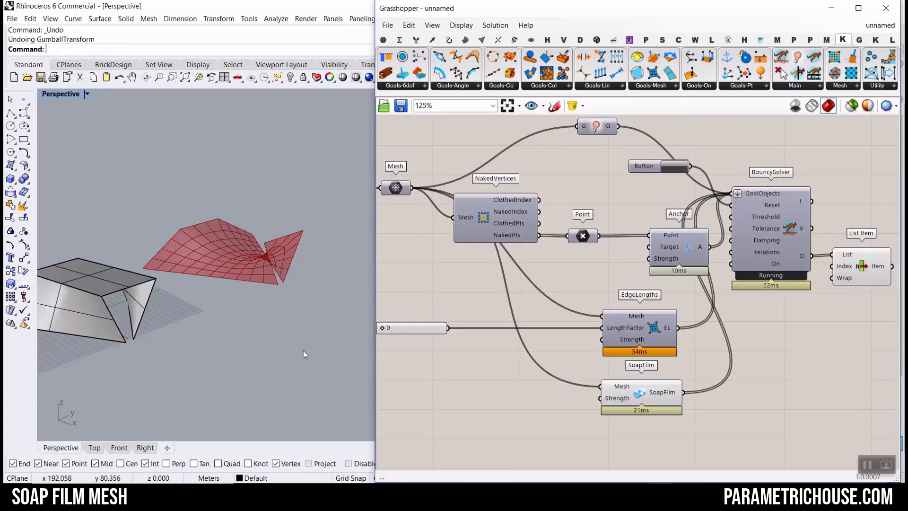
key("ctrl+z")
key("ctrl+z")
key("ctrl+z")
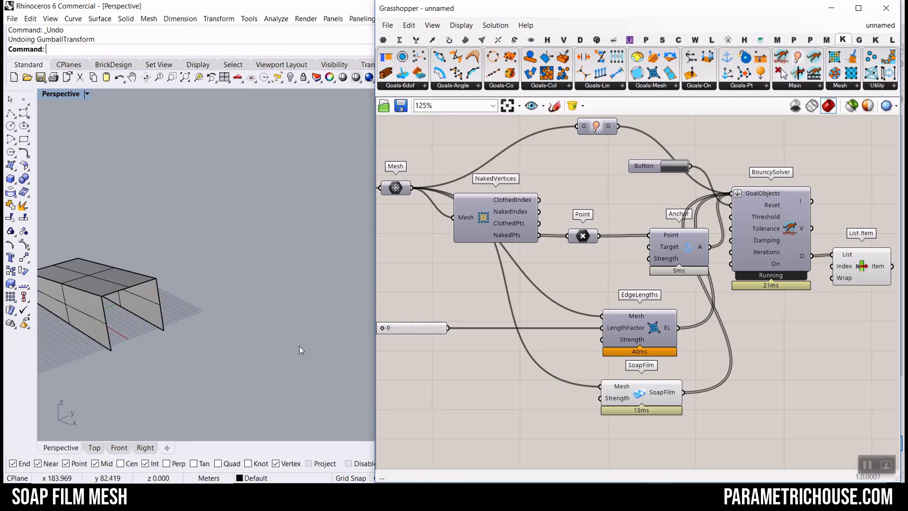
key("ctrl+z")
key("ctrl+z")
key("ctrl+z")
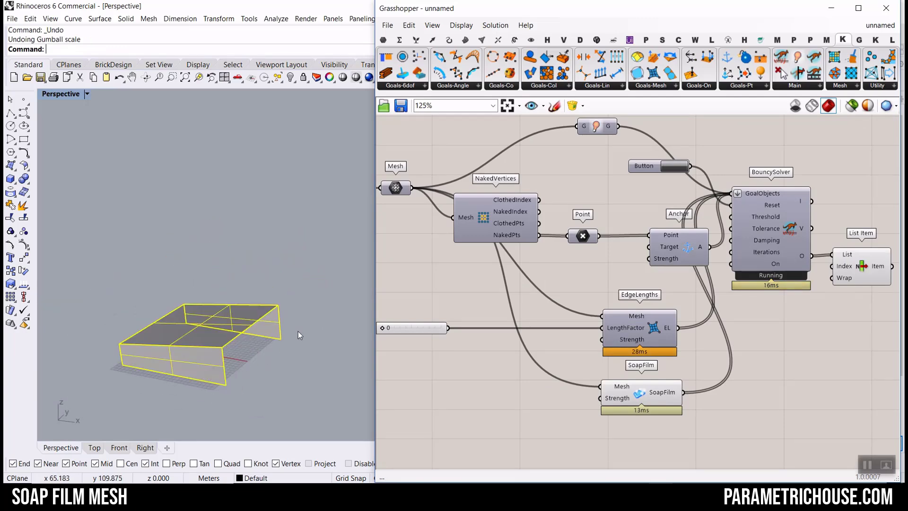
key("ctrl+z")
key("ctrl+z")
key("ctrl+z")
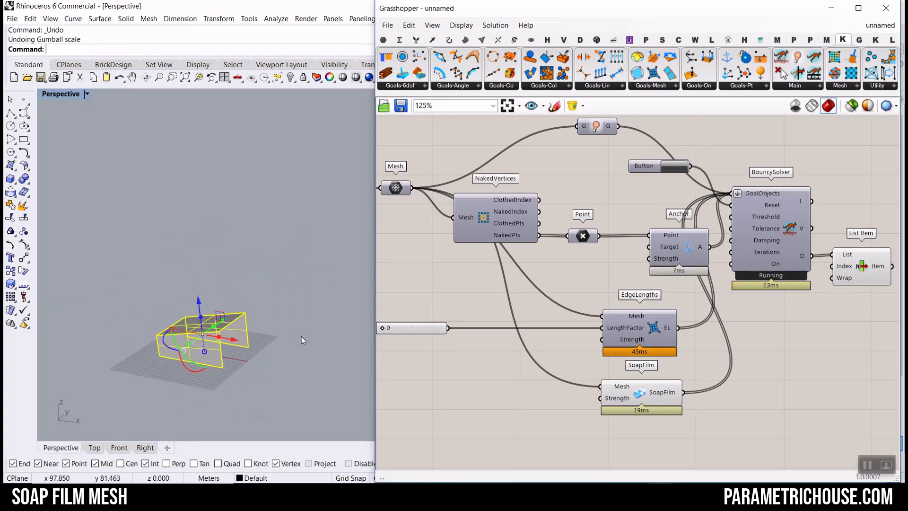
left_click(269, 341)
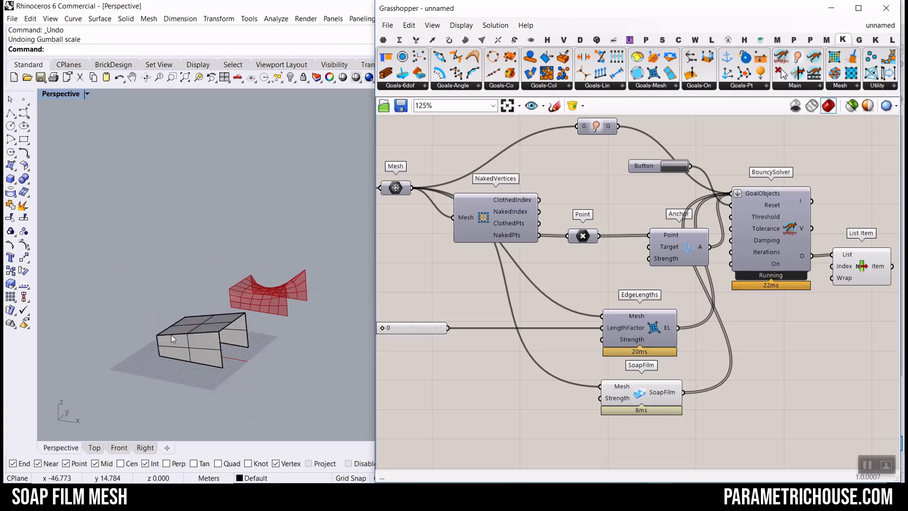
Step: Raise the lower end edge of the box's top along Z and reference the box again in the Brep parameter
left_click_drag(167, 290, 166, 271)
left_click(205, 265)
right_click_drag(211, 342, 275, 348)
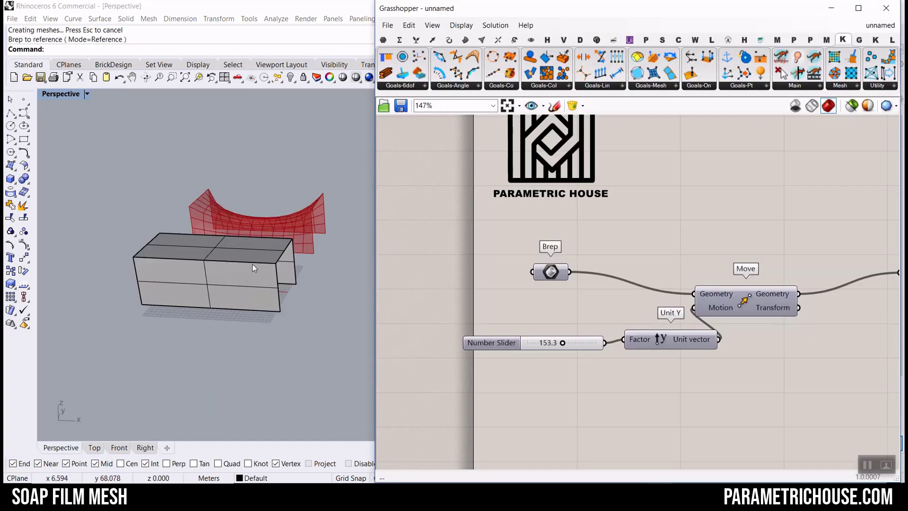
Step: Try scaling both bottom side edges of the box outward along the Y axis, and undo the scale
scroll(266, 266, "up", 3)
right_click_drag(266, 266, 247, 303)
scroll(294, 298, "down", 5)
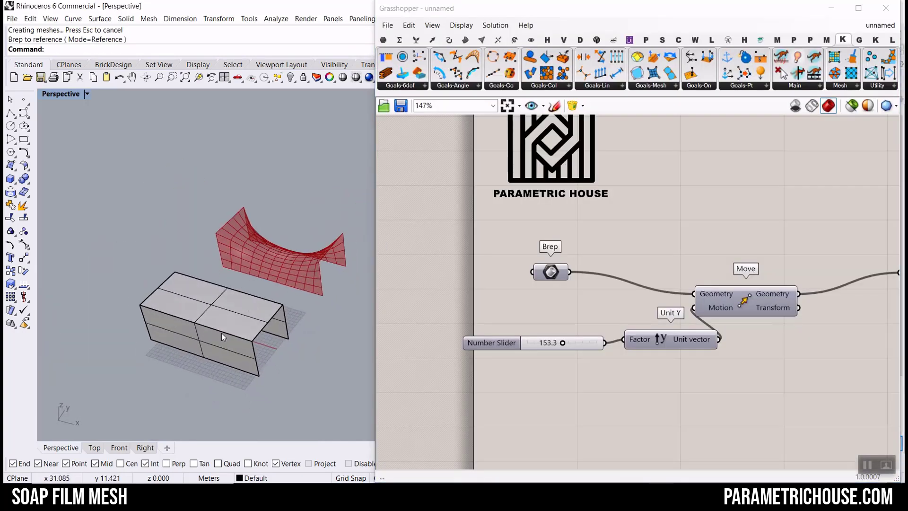
scroll(288, 286, "up", 5)
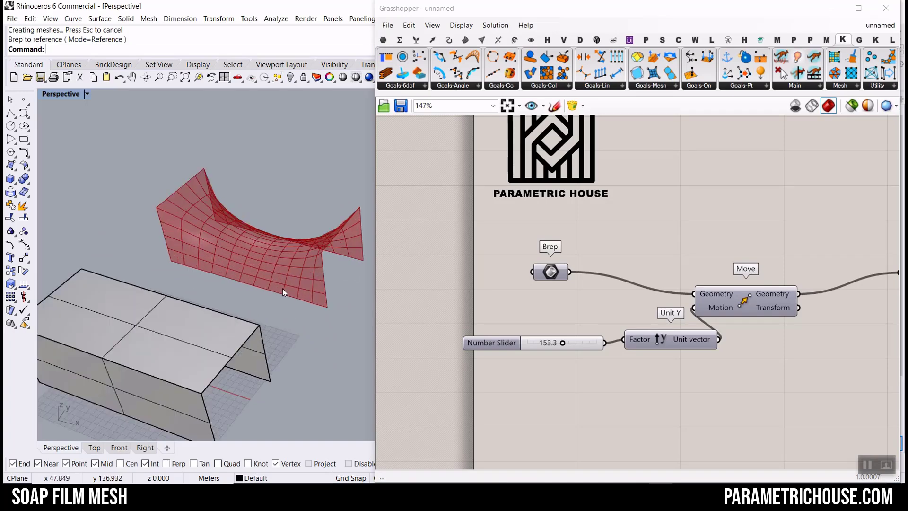
right_click_drag(316, 269, 232, 277)
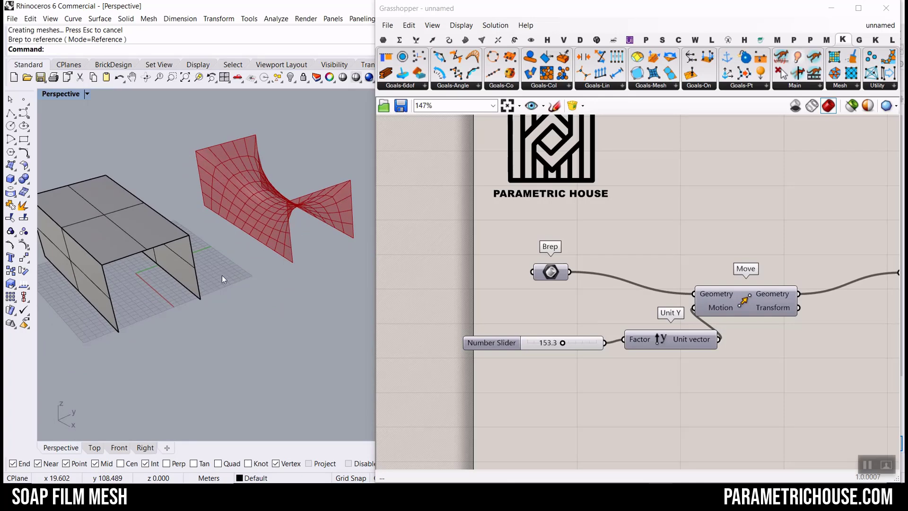
left_click(150, 251, "ctrl+shift")
left_click_drag(150, 251, 125, 260)
right_click_drag(198, 327, 282, 266)
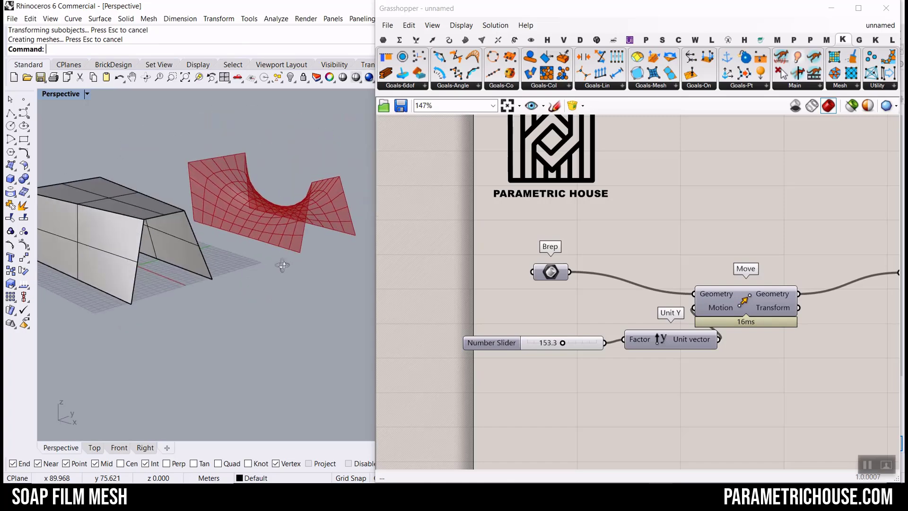
key("ctrl+z")
Step: Feed a number slider starting at 2.2 into SoapFilm's Strength input and raise it to 3.1
scroll(272, 282, "down", 2)
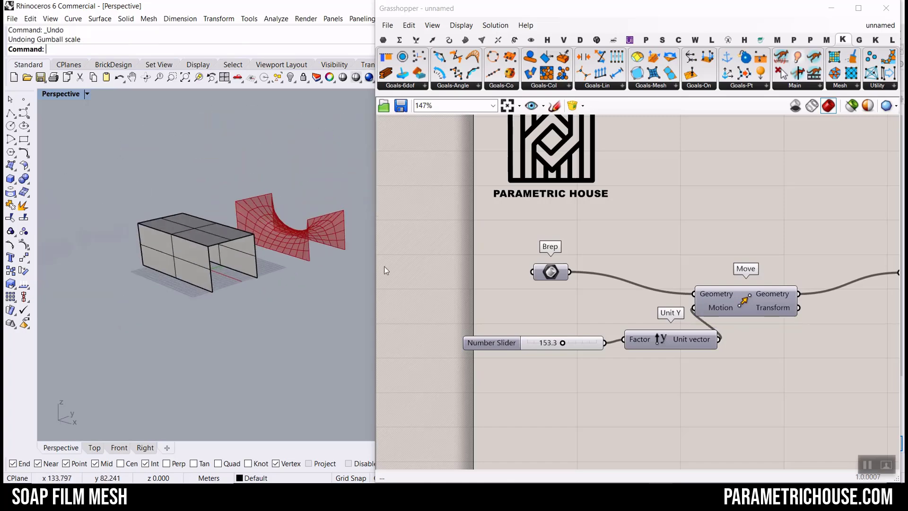
right_click_drag(214, 270, 271, 300)
scroll(283, 281, "up", 5)
right_click_drag(659, 274, 552, 256)
scroll(551, 256, "down", 5)
scroll(776, 318, "up", 5)
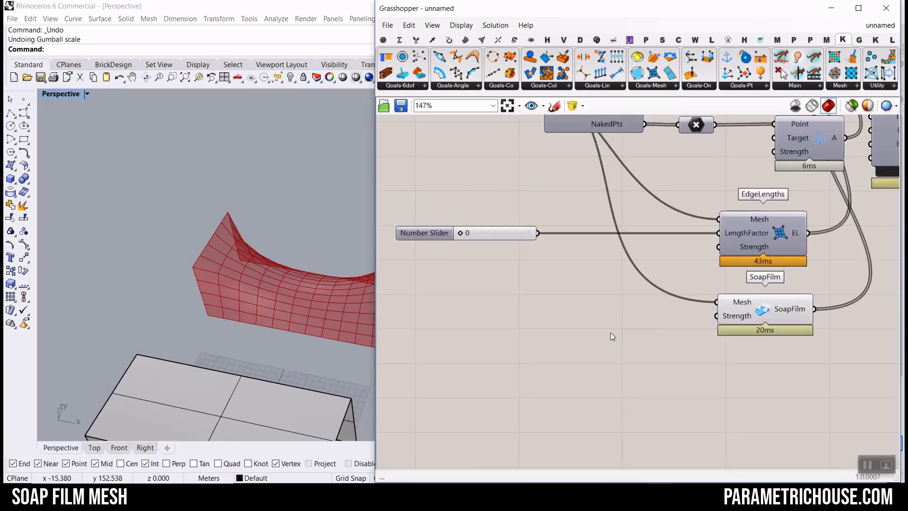
double_click(556, 334)
type("2.2")
key("Return")
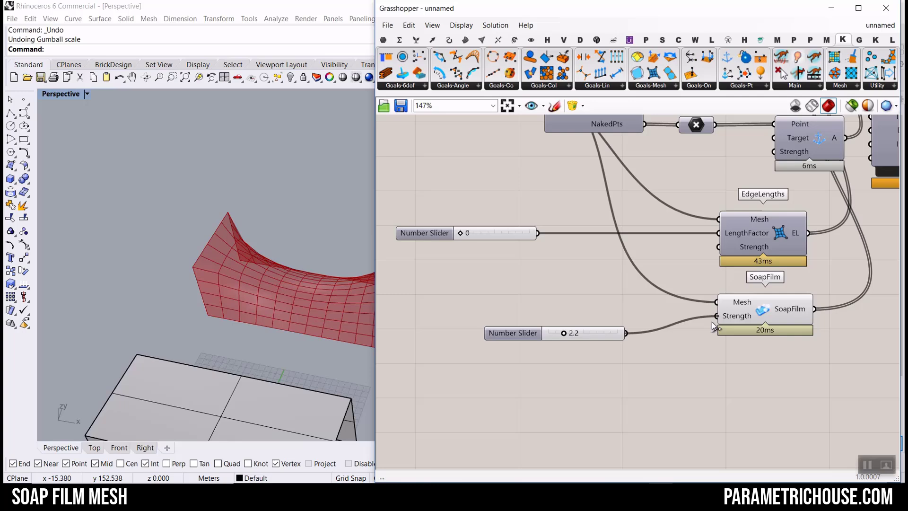
left_click_drag(563, 337, 568, 334)
Step: Set the slider that multiplies the surface dimensions for the Mesh Surface counts to 0.15 for a denser mesh
scroll(570, 334, "down", 3)
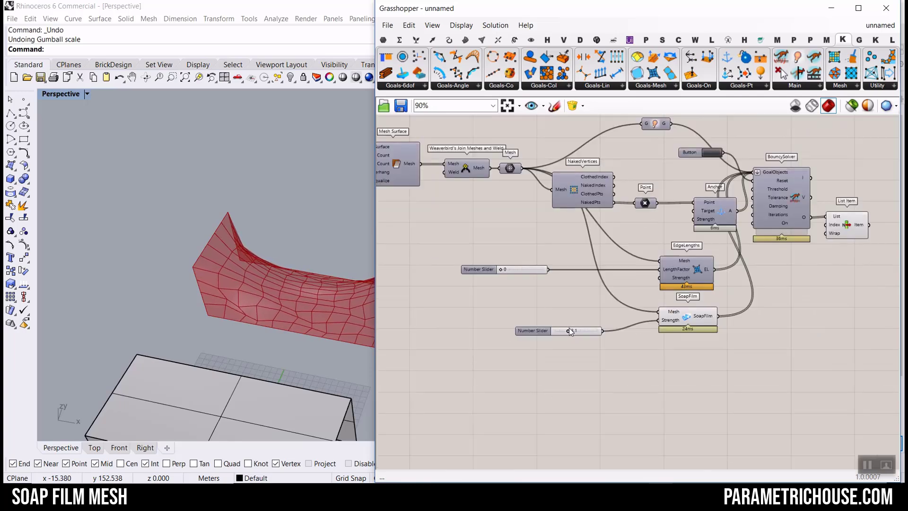
right_click_drag(467, 293, 623, 313)
scroll(623, 313, "down", 3)
scroll(527, 279, "up", 4)
scroll(484, 255, "up", 1)
double_click(455, 232)
left_click(452, 252)
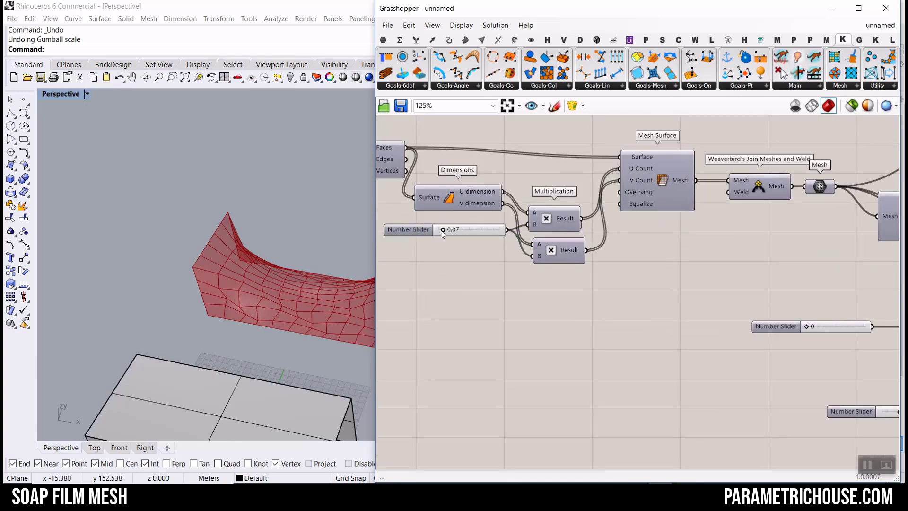
left_click_drag(444, 228, 454, 255)
scroll(256, 279, "down", 5)
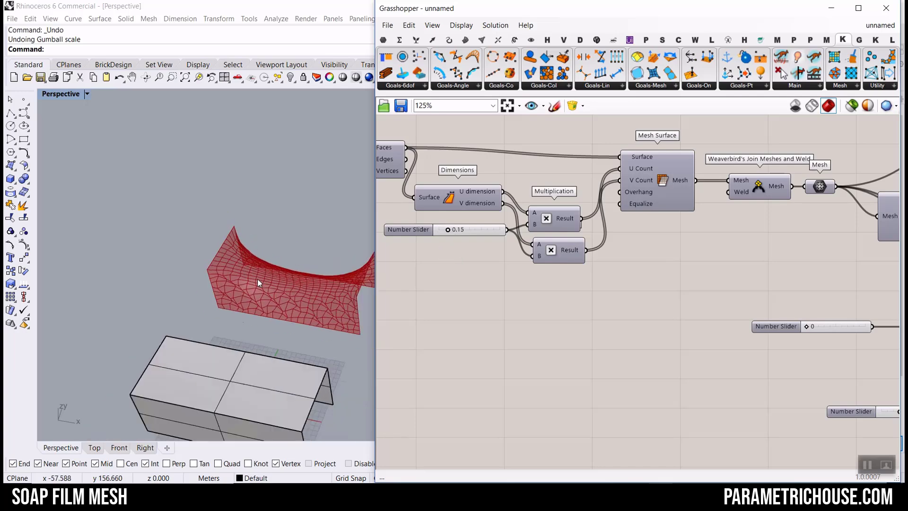
scroll(279, 289, "up", 5)
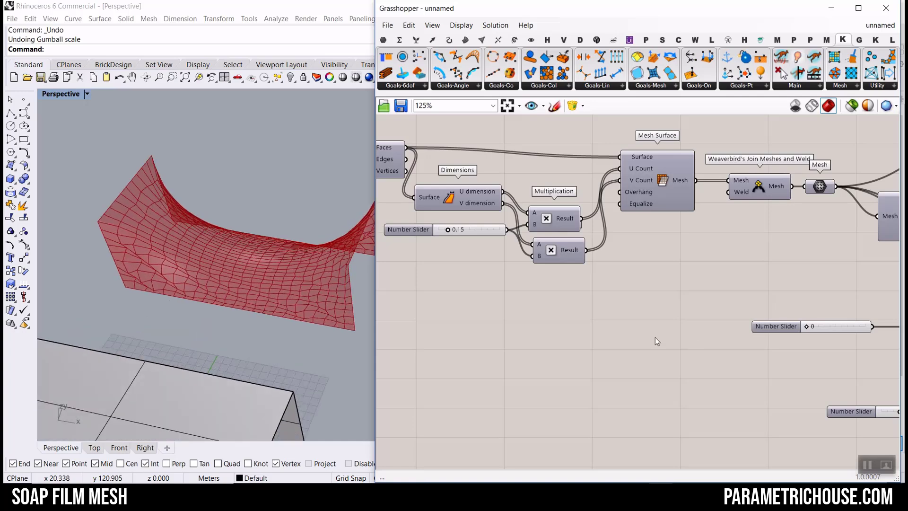
Step: Lower the value of the number slider feeding SoapFilm's Strength input
right_click_drag(730, 345, 576, 317)
scroll(575, 317, "down", 4)
scroll(669, 357, "up", 7)
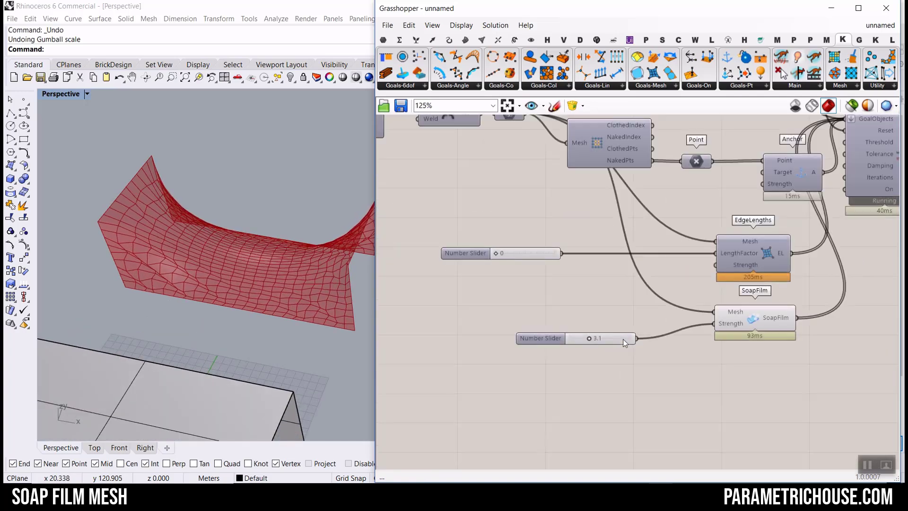
scroll(623, 339, "up", 3)
left_click_drag(497, 314, 469, 314)
Step: Reset the BouncySolver simulation with the button connected to its Reset input
scroll(521, 269, "down", 5)
right_click_drag(693, 253, 573, 309)
right_click_drag(626, 157, 610, 253)
left_click(599, 156)
right_click_drag(273, 316, 264, 267)
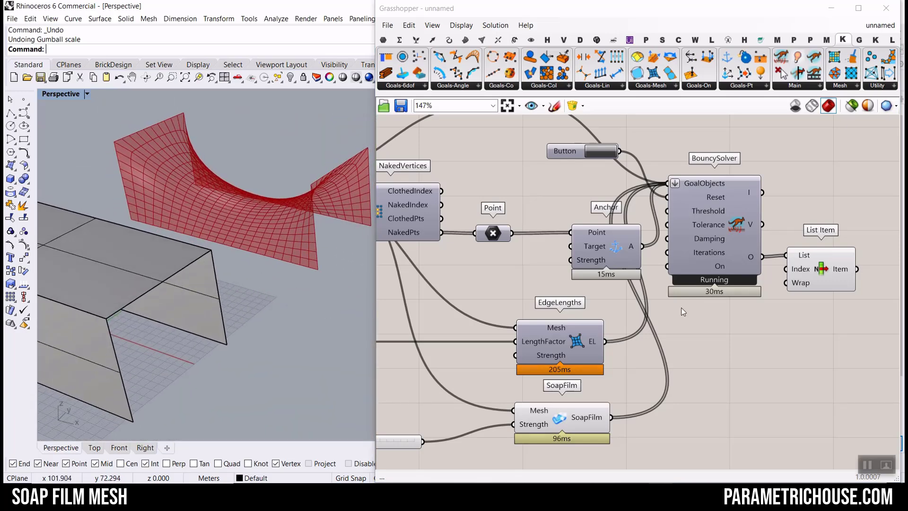
Step: Bake the relaxed mesh from the List Item output into Rhino
right_click_drag(789, 314, 601, 307)
right_click(660, 266)
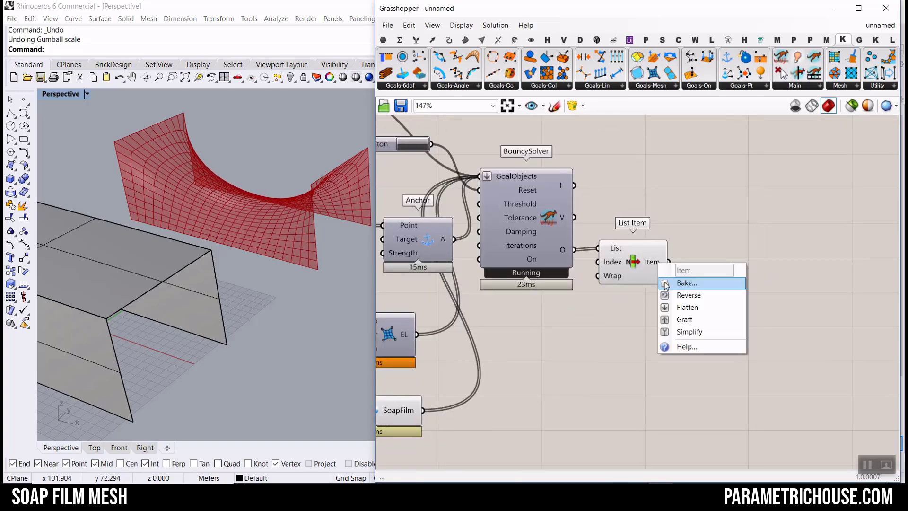
left_click(686, 283)
left_click(679, 391)
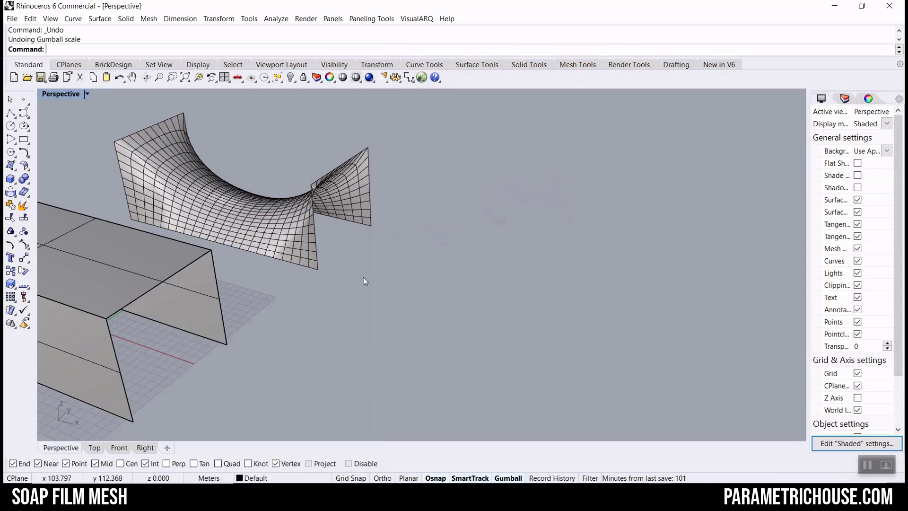
Step: Zoom to the baked soap film mesh and inspect its shape in the Perspective and Top views
right_click_drag(363, 277, 343, 208)
left_click(382, 186)
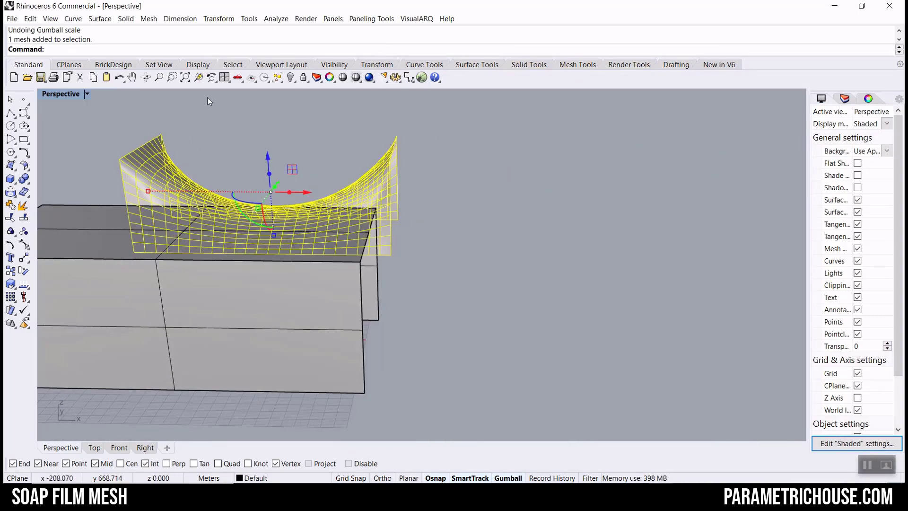
left_click(199, 78)
key("Escape")
right_click_drag(531, 207, 589, 254)
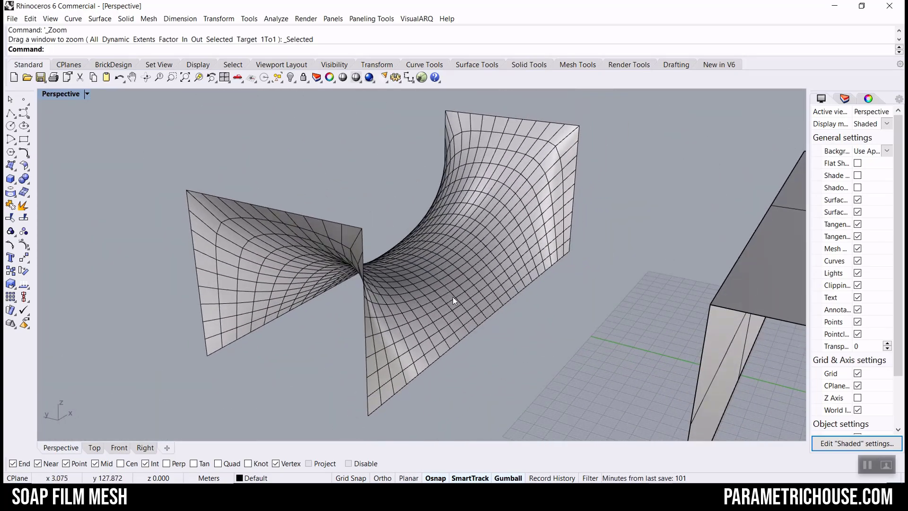
right_click_drag(257, 297, 461, 255)
left_click(95, 447)
scroll(290, 320, "down", 5)
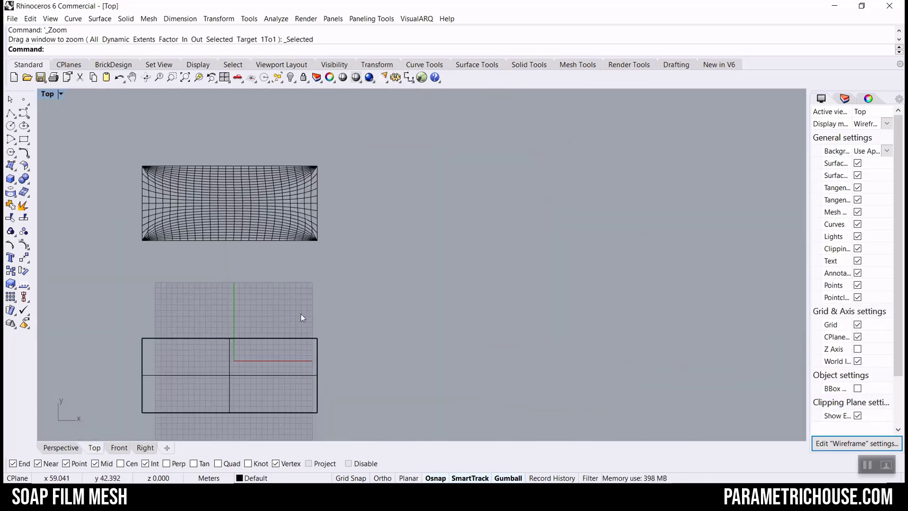
Step: Examine the baked mesh's grid lines up close in the Top view and its curved surface from both sides in the Perspective view
scroll(251, 277, "up", 5)
scroll(252, 277, "up", 4)
scroll(302, 263, "down", 2)
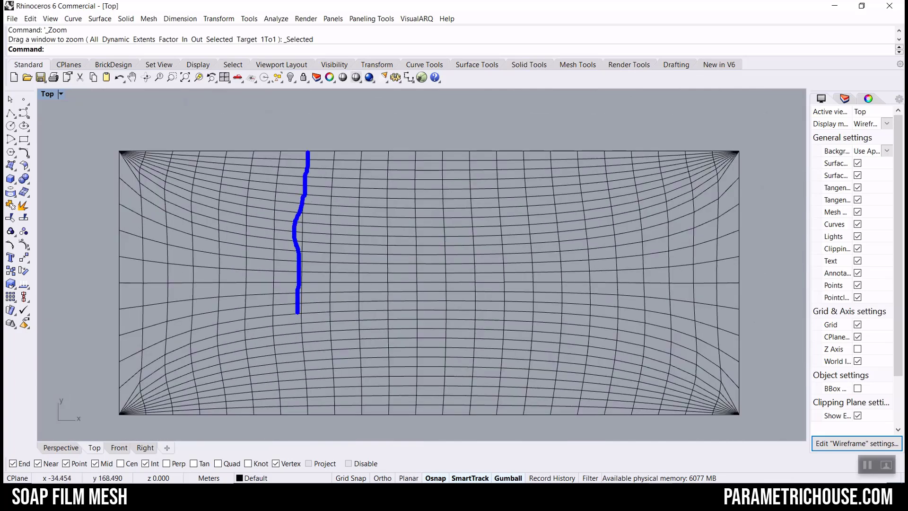
left_click_drag(306, 407, 310, 399)
key("Escape")
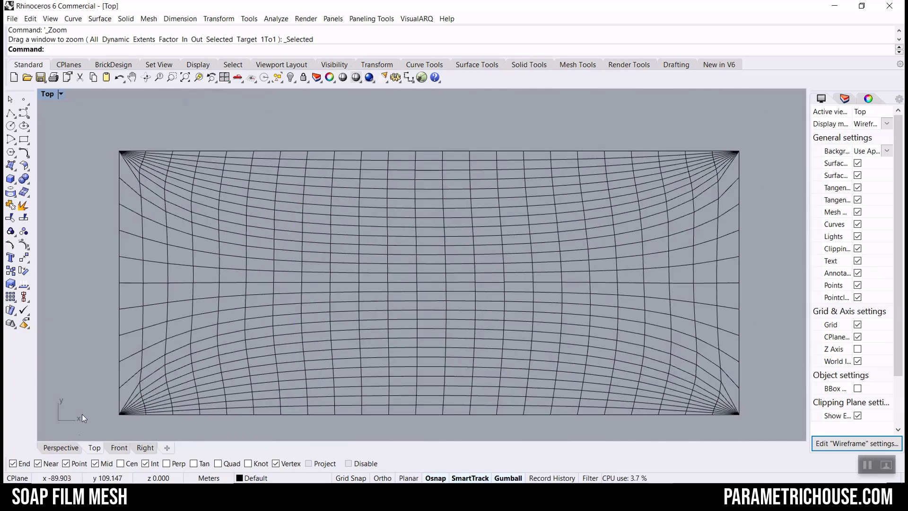
left_click(64, 448)
right_click_drag(351, 264, 305, 329)
scroll(289, 326, "up", 5)
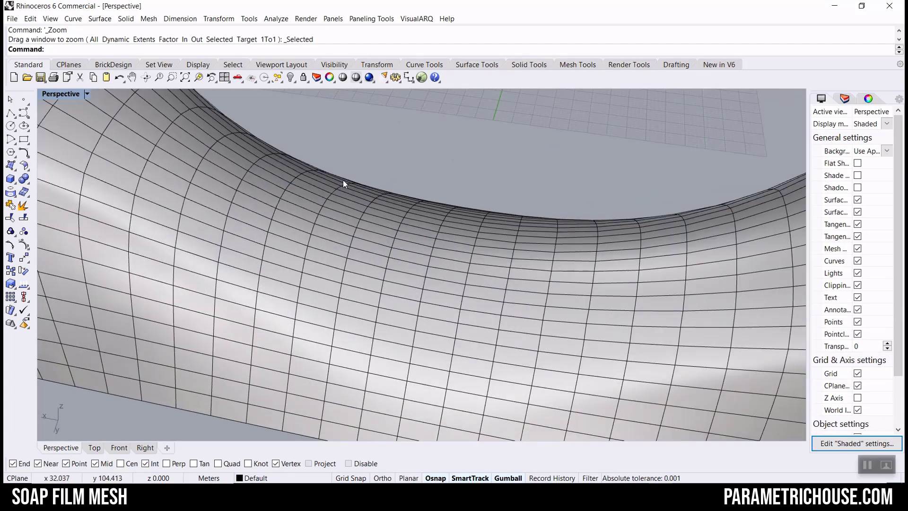
scroll(261, 244, "down", 5)
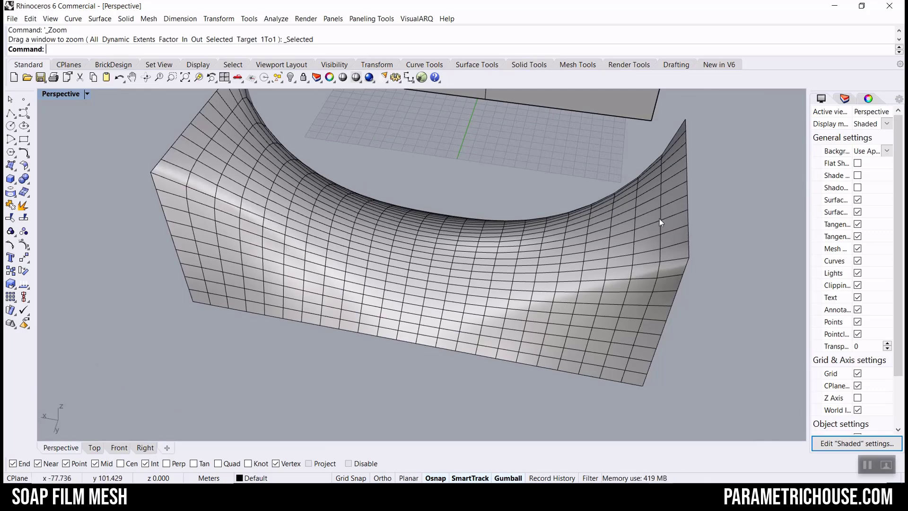
right_click_drag(306, 273, 370, 293)
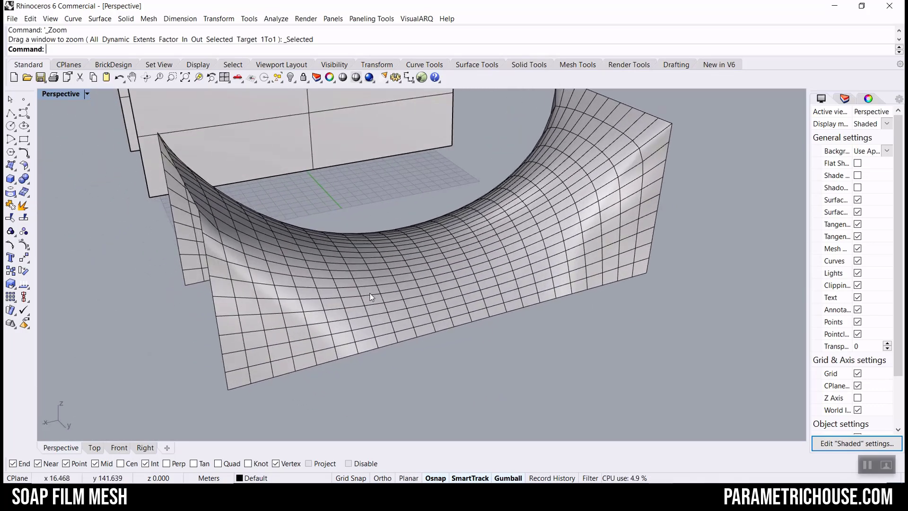
right_click_drag(372, 296, 518, 279)
right_click_drag(376, 309, 582, 294)
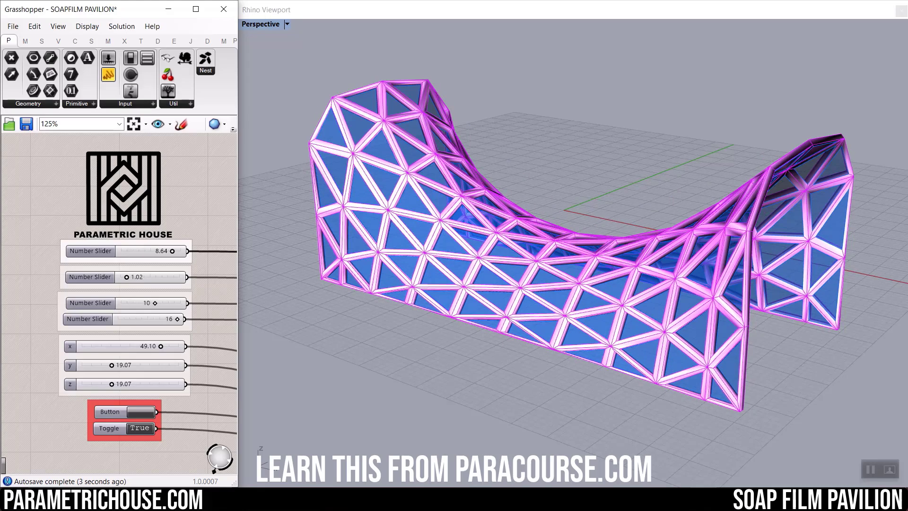
Step: Adjust the soap film pavilion's x slider and rerun its simulation using the Button and Toggle
left_click_drag(161, 346, 115, 346)
left_click(140, 428)
left_click(141, 412)
left_click(141, 428)
left_click(140, 428)
left_click(141, 412)
left_click(140, 428)
left_click(141, 412)
left_click_drag(115, 346, 146, 346)
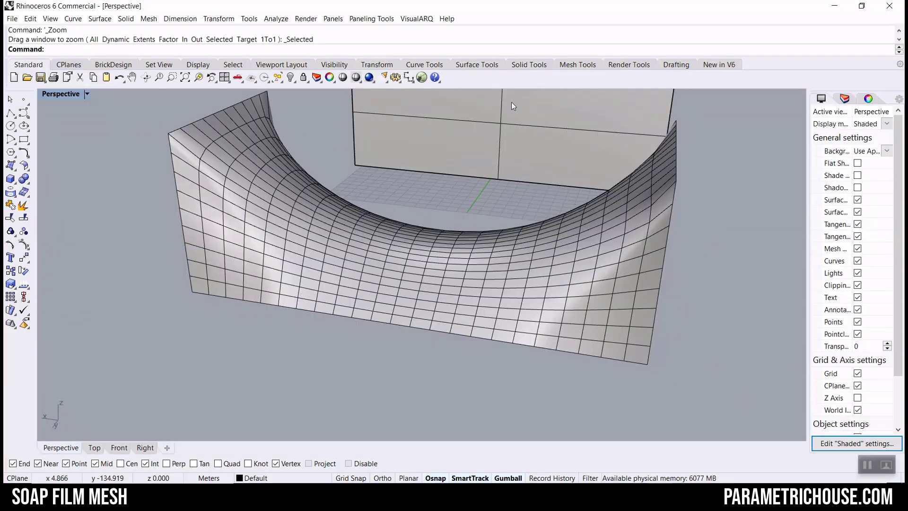
Step: Bring up the Grasshopper definition and shift the Move component slightly upward at the start of the graph
left_click(421, 78)
scroll(568, 280, "down", 4)
scroll(543, 291, "up", 2)
scroll(536, 291, "down", 3)
right_click_drag(520, 287, 638, 284)
scroll(524, 282, "up", 2)
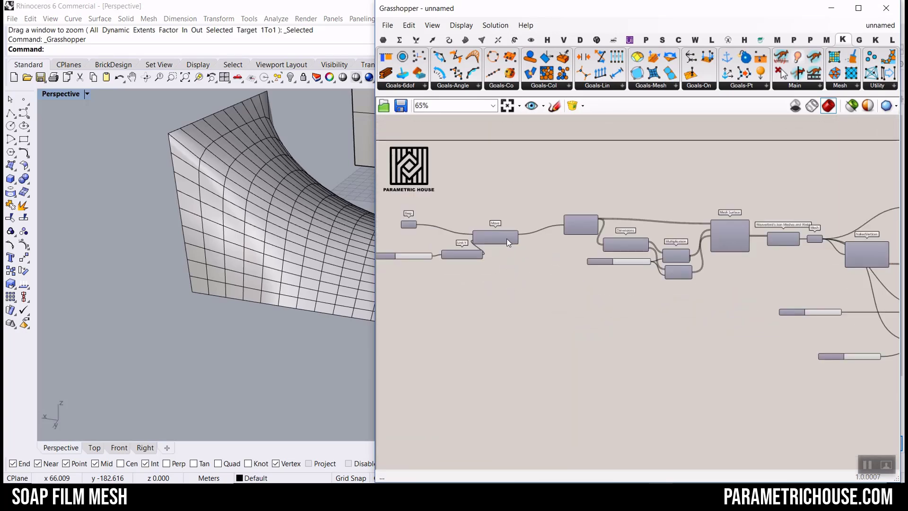
left_click_drag(507, 238, 510, 232)
left_click(510, 272)
Step: Narrow the Grasshopper window to uncover more of the Rhino viewport and examine the baked mesh from several angles
right_click_drag(215, 263, 258, 247)
scroll(258, 247, "down", 3)
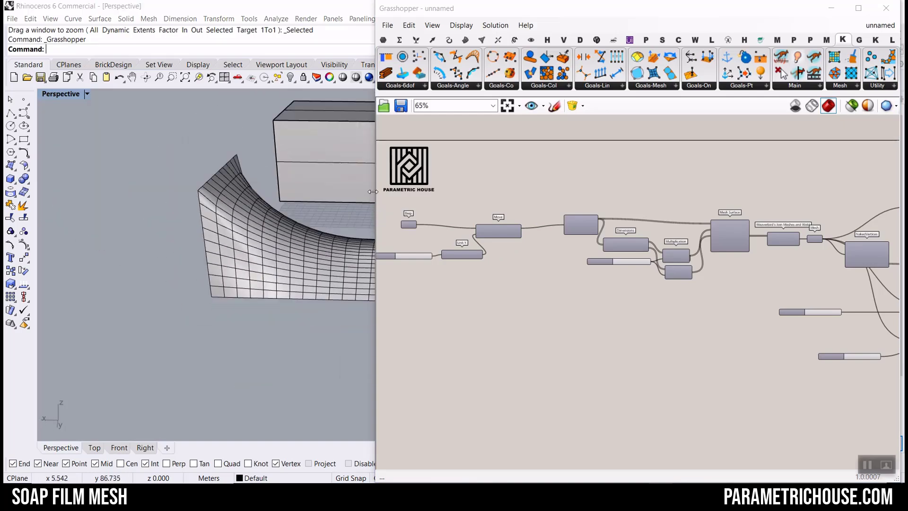
left_click_drag(377, 197, 549, 196)
right_click_drag(210, 282, 318, 259)
scroll(318, 259, "up", 5)
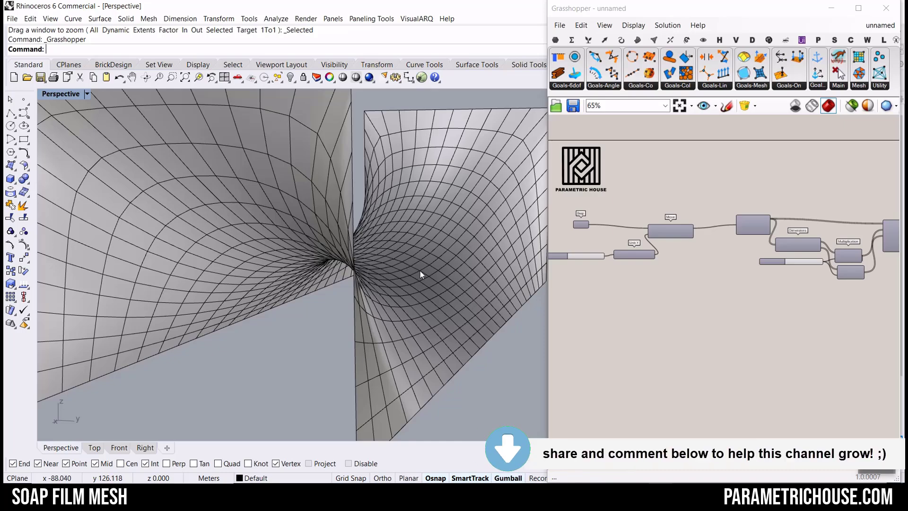
scroll(365, 285, "down", 5)
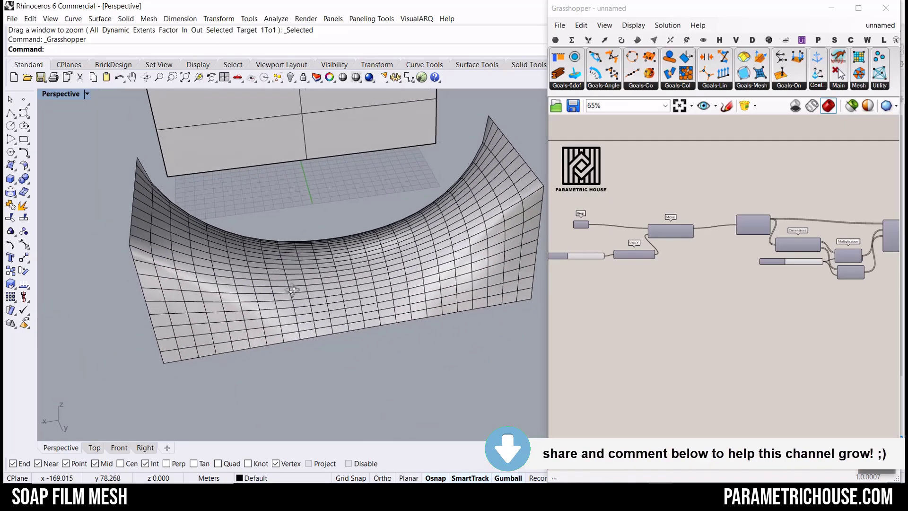